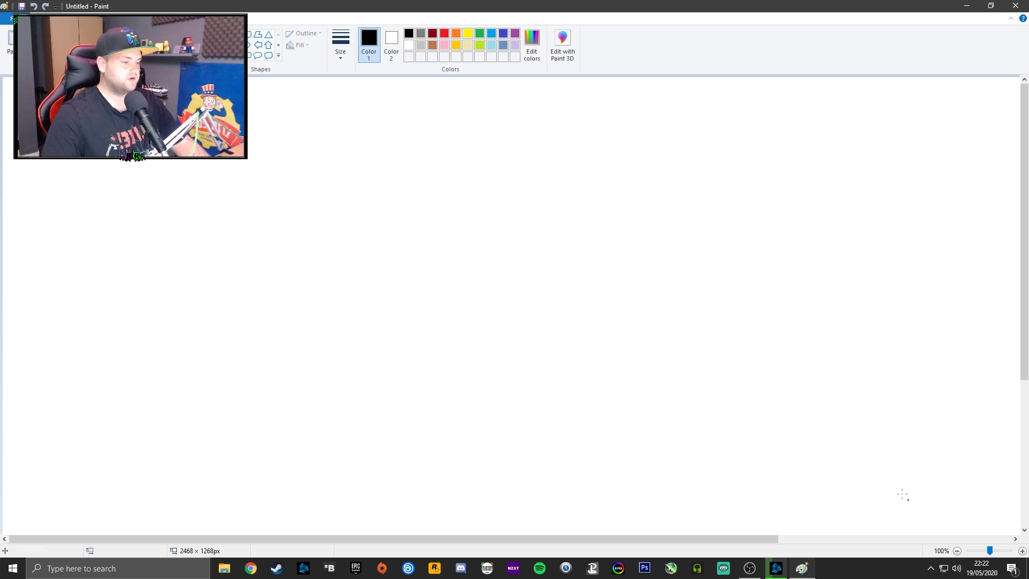
Enlarge the blank canvas to 2630 × 1424 px and send it to Paint 3D without saving the changes
left_click(957, 551)
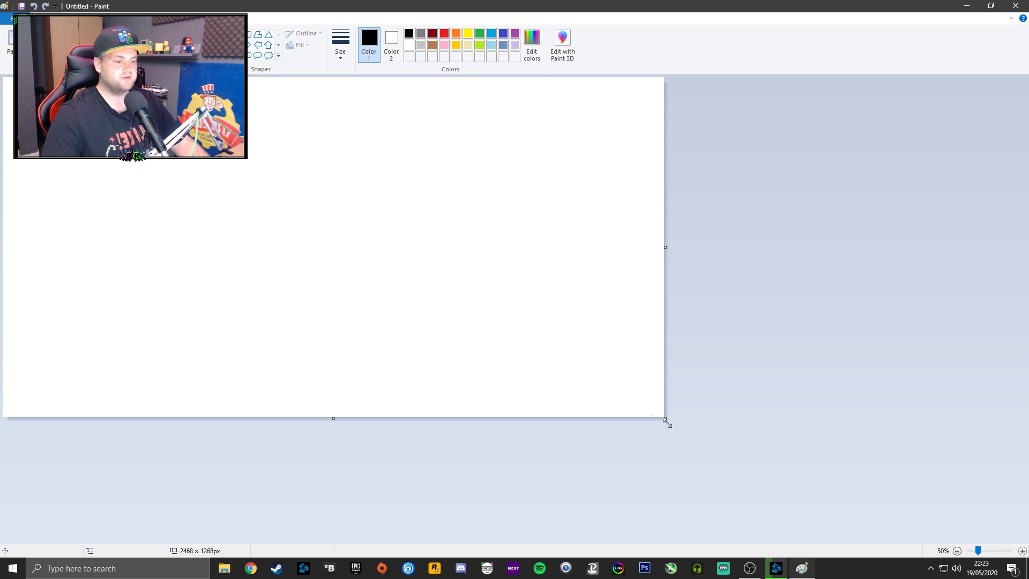
left_click_drag(665, 420, 707, 458)
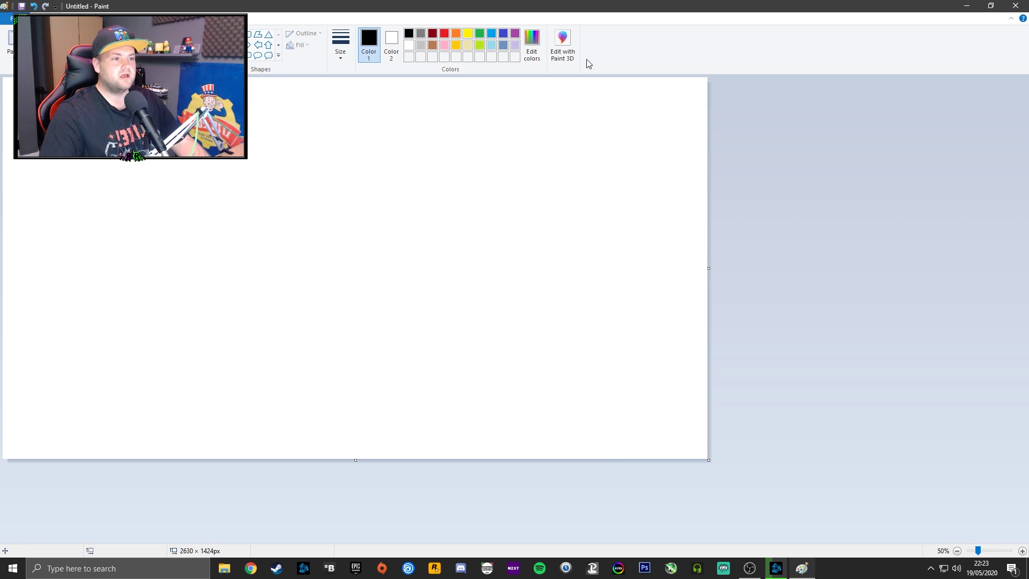
left_click(563, 43)
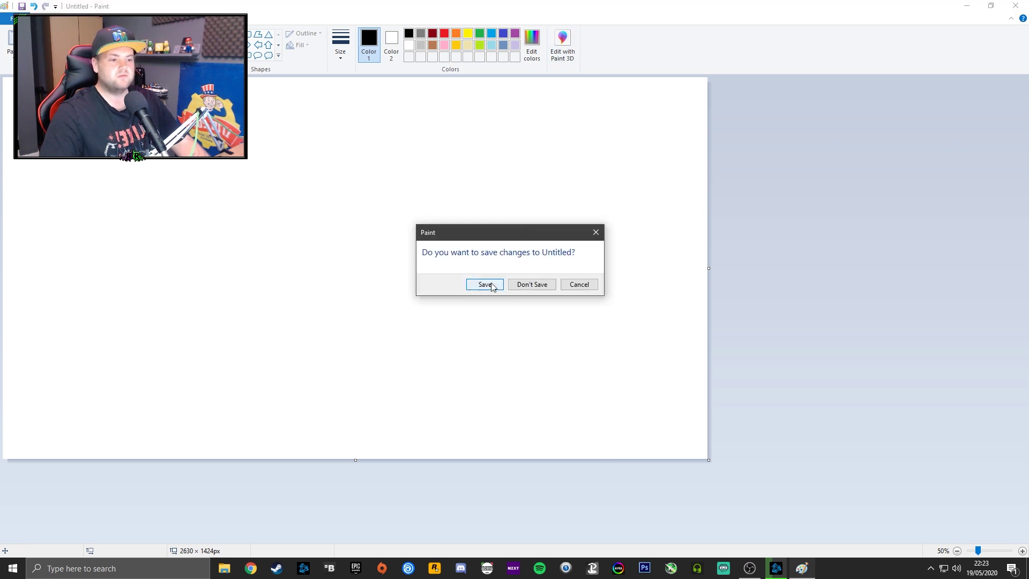
left_click(524, 289)
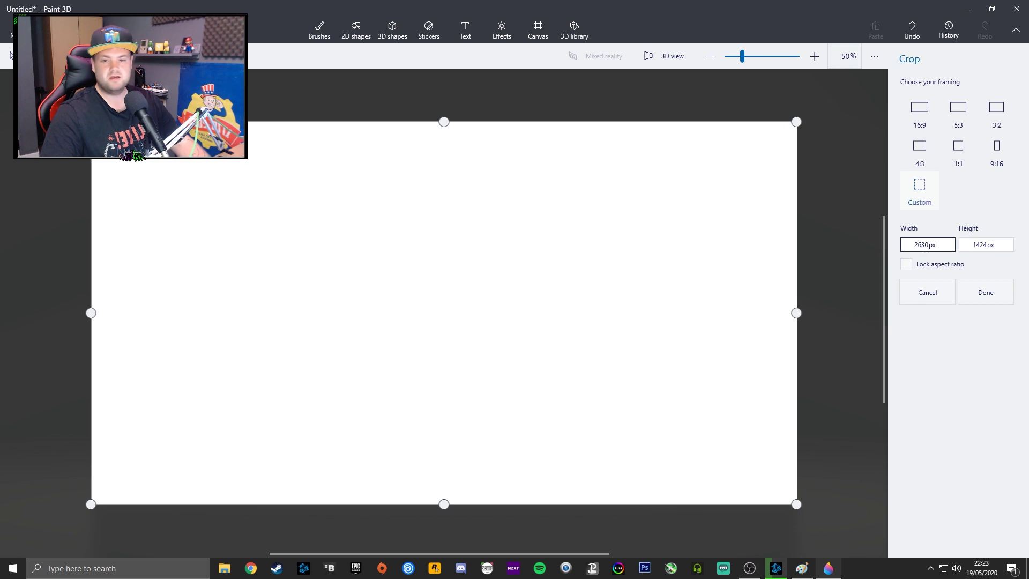
Crop the canvas to a custom size of 1920 px wide and 1080 px high
left_click_drag(927, 246, 914, 245)
left_click(910, 244)
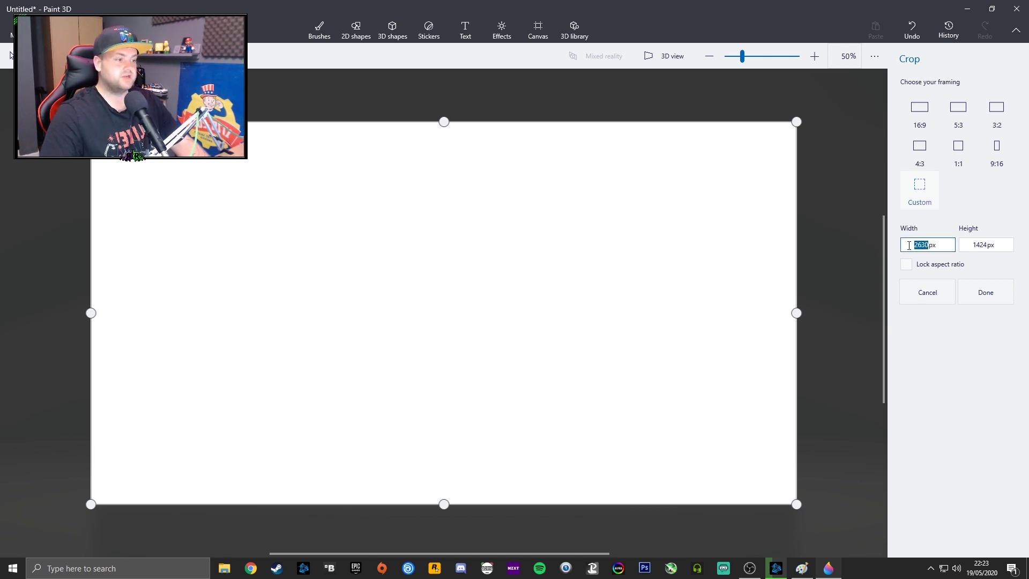
type("19")
type("20")
key("Tab")
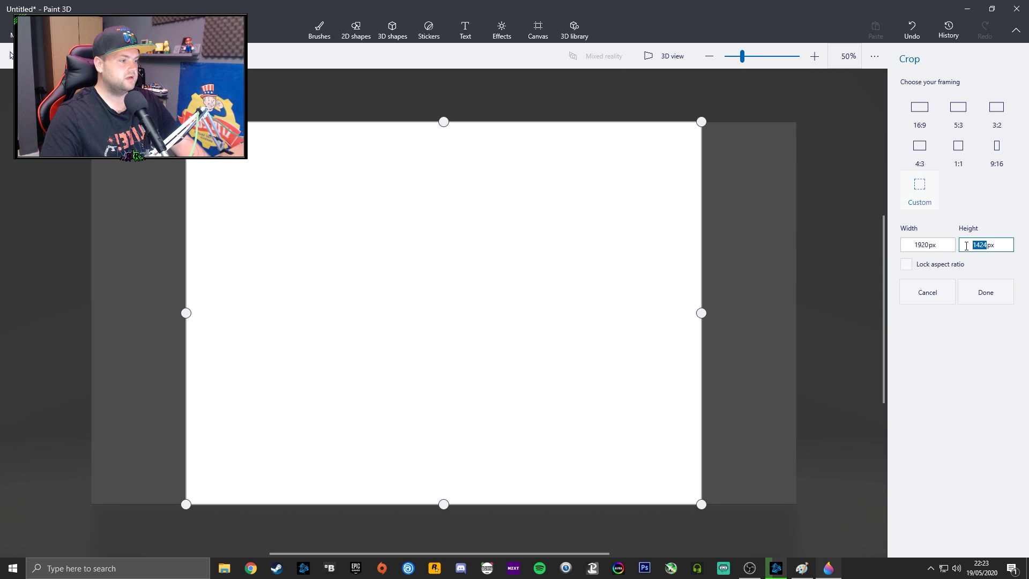
type("1080")
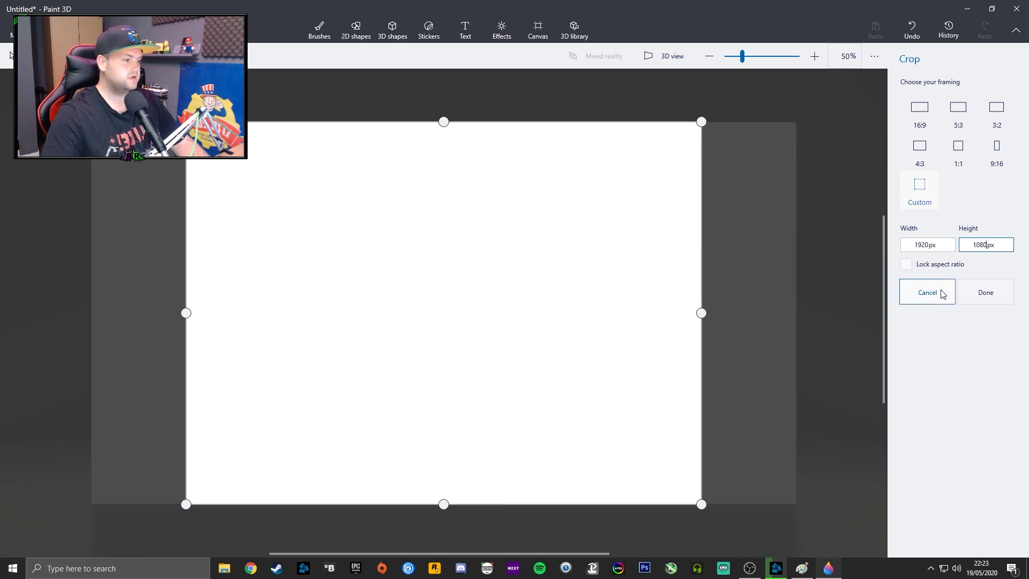
left_click(982, 295)
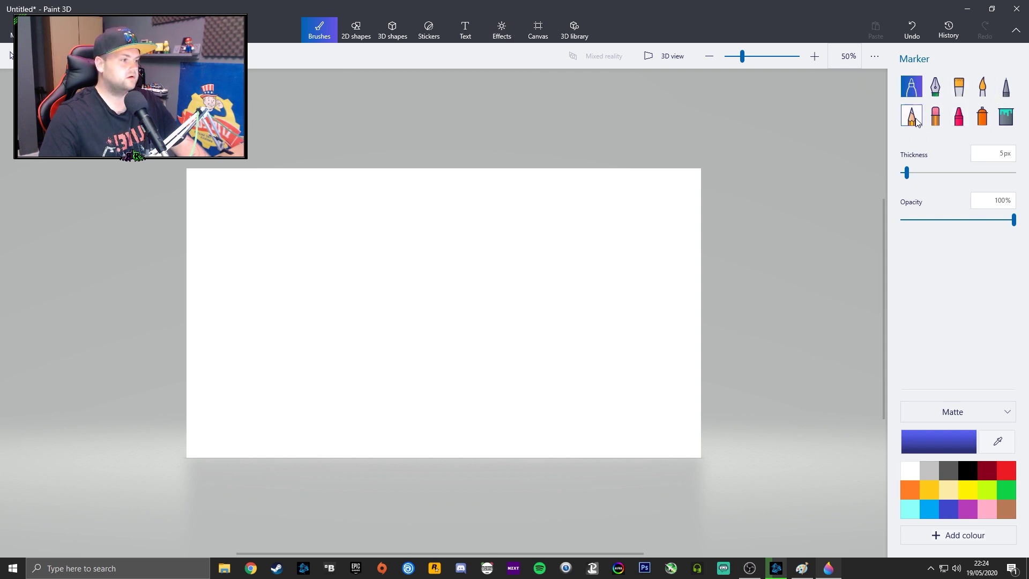
Draw a wide 2D square shape across the upper part of the canvas, extending past its side edges
left_click(429, 33)
left_click(392, 30)
left_click(356, 30)
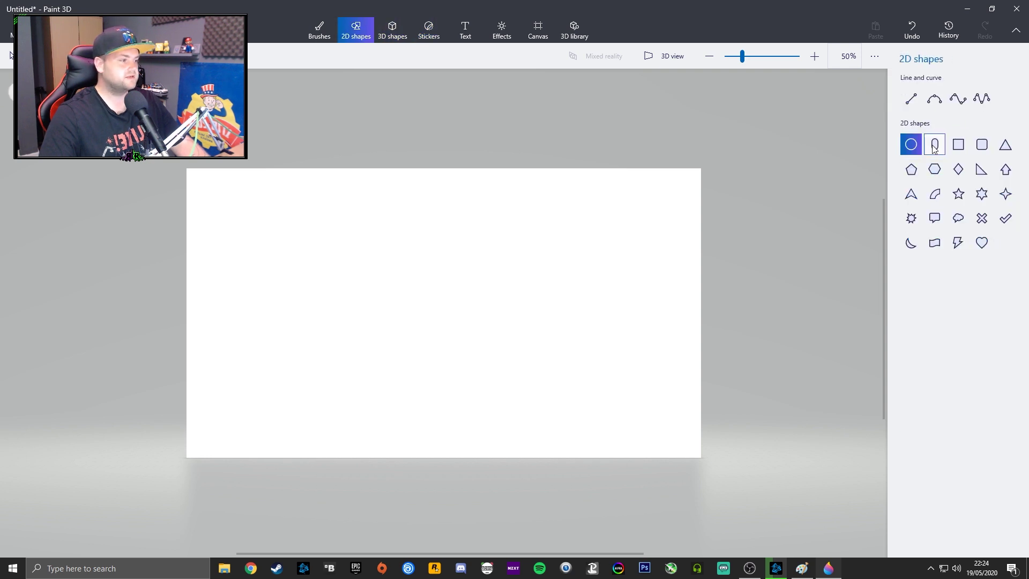
left_click(958, 145)
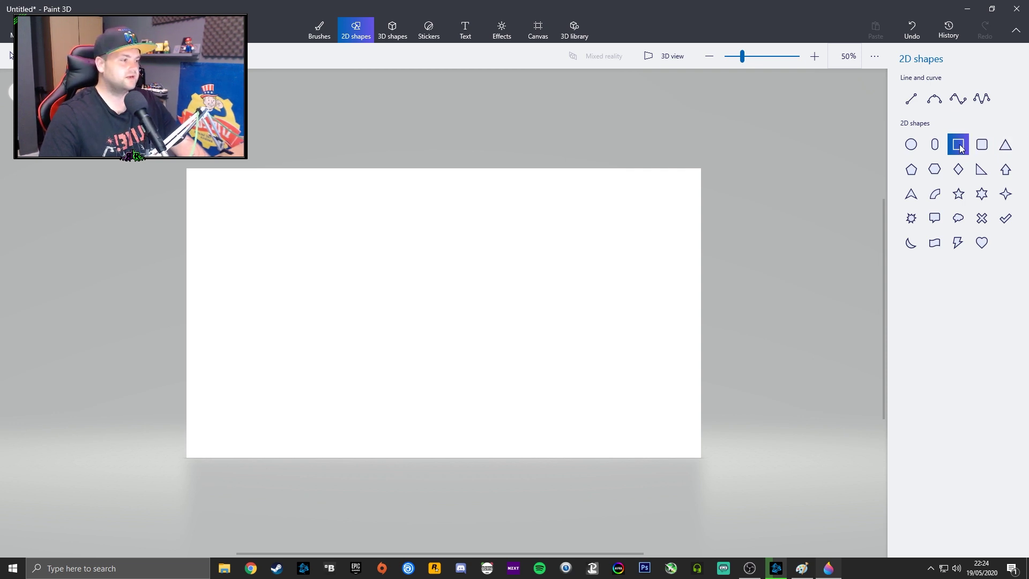
left_click_drag(731, 156, 160, 245)
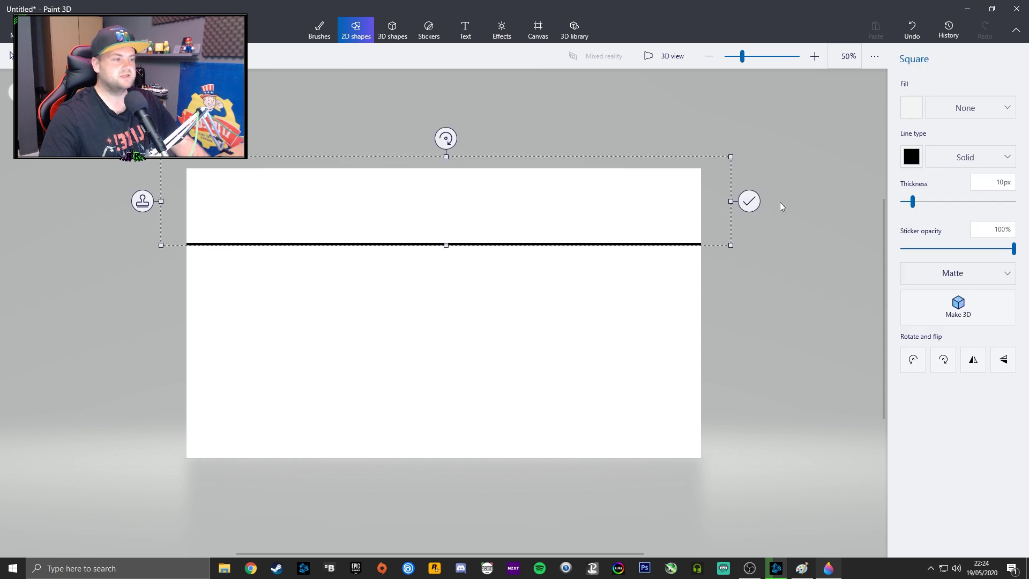
Give the shape a solid black fill and set its line type to None
left_click(912, 110)
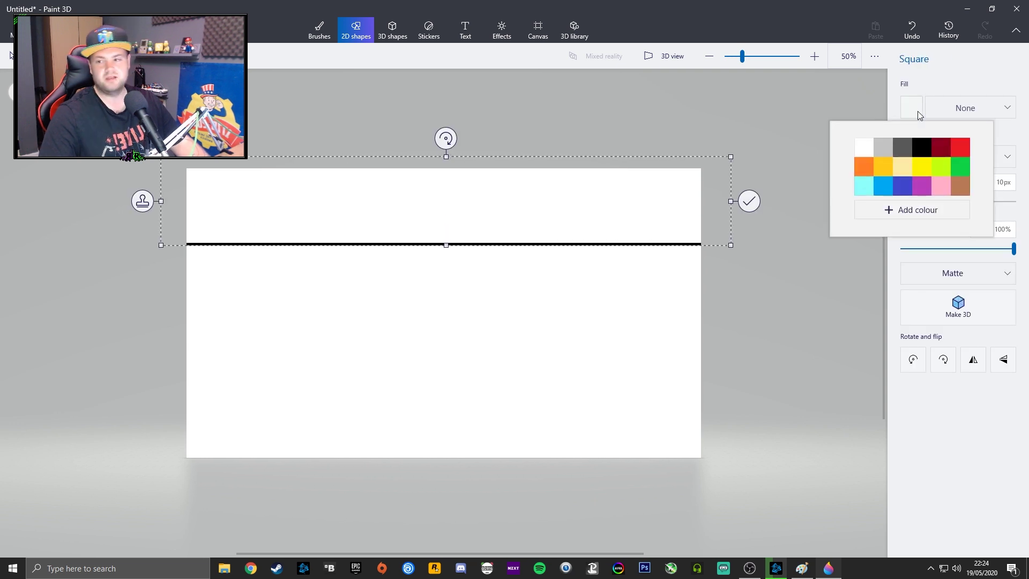
left_click(924, 148)
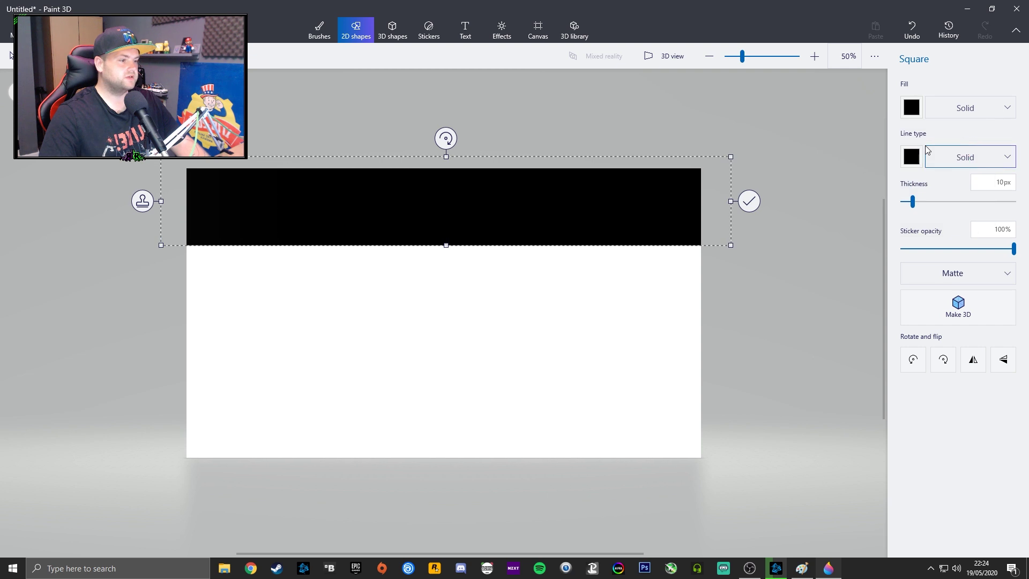
left_click(917, 160)
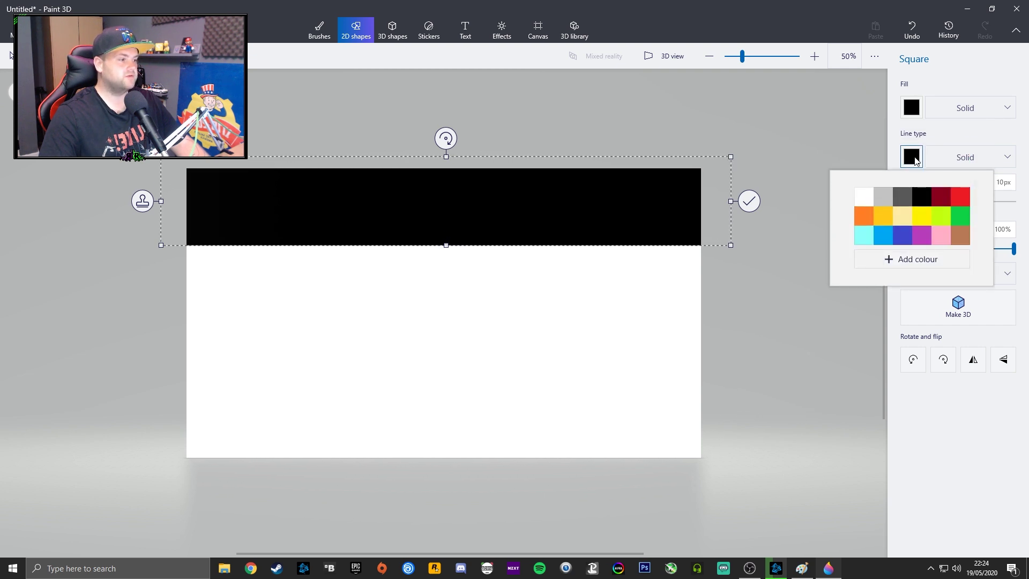
left_click(914, 151)
left_click(988, 157)
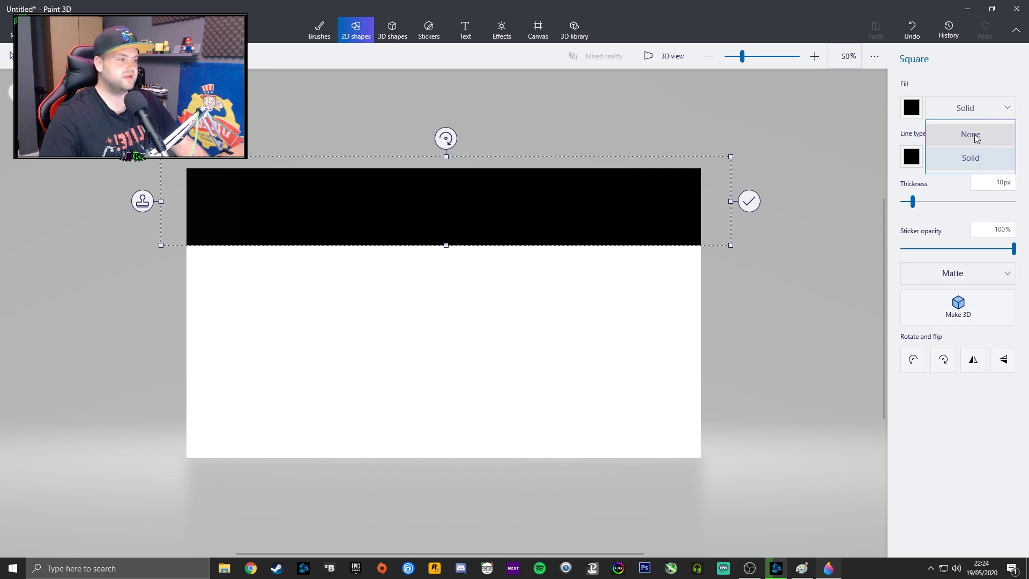
left_click(975, 140)
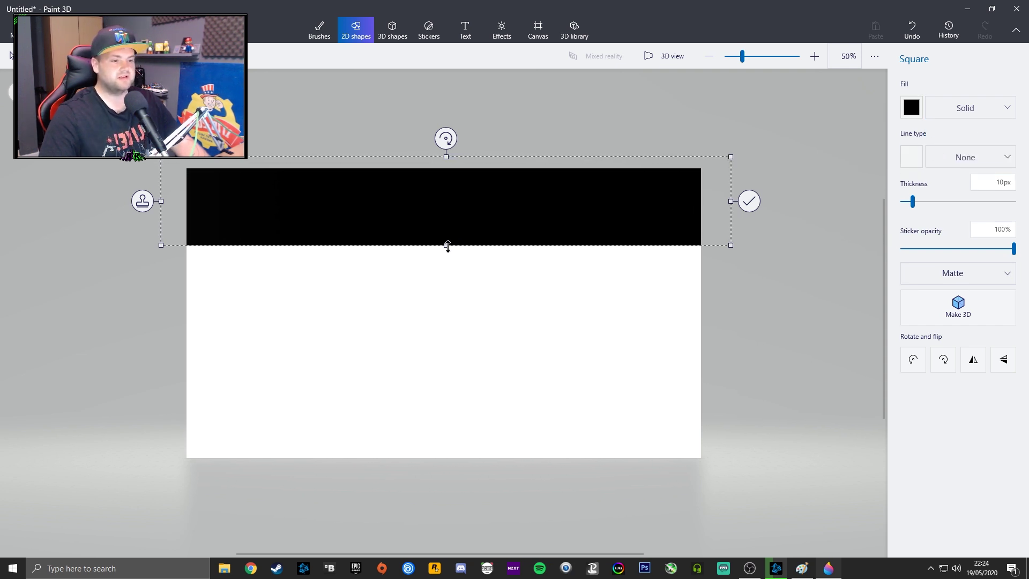
Make the black rectangle taller and wider, tilt it counter-clockwise, and shift it over the canvas's upper-left area
left_click_drag(446, 245, 449, 274)
left_click_drag(732, 215, 827, 216)
left_click_drag(492, 139, 473, 142)
left_click_drag(427, 232, 230, 202)
left_click_drag(386, 158, 426, 179)
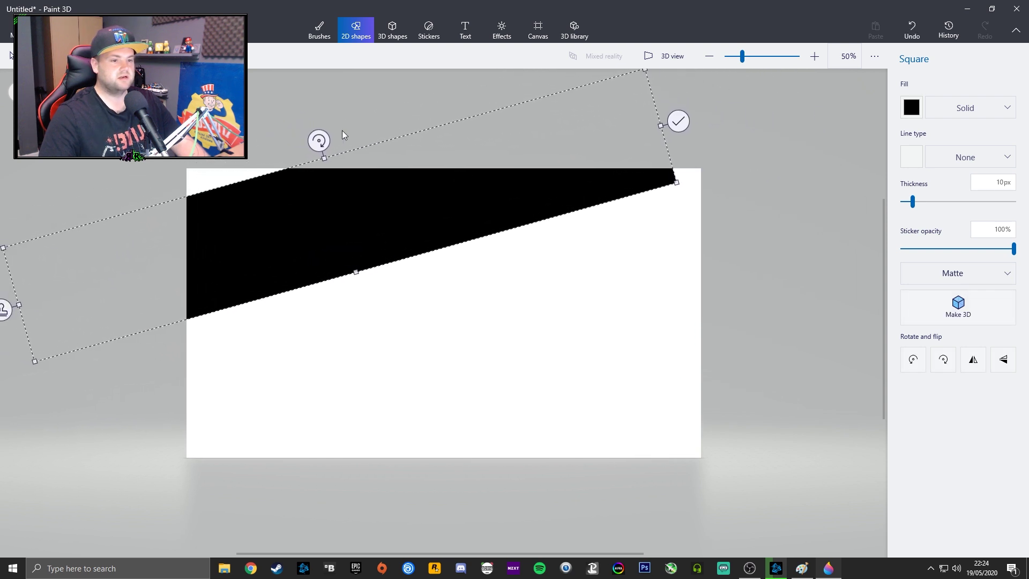
left_click_drag(319, 140, 321, 140)
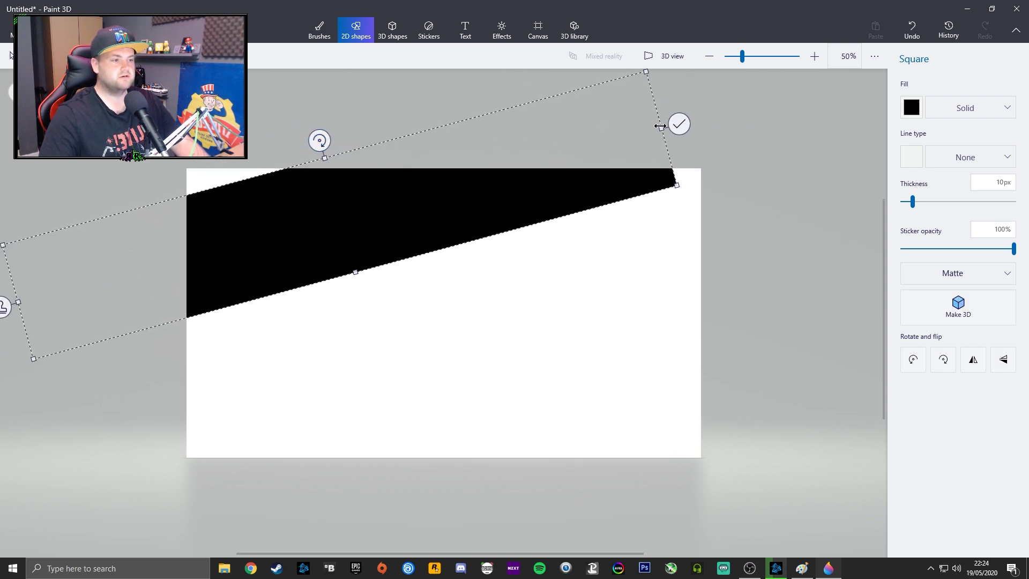
Extend the tilted rectangle to cover the upper-left corner, align its lower edge with the upper-right corner, and commit it
left_click_drag(661, 127, 705, 116)
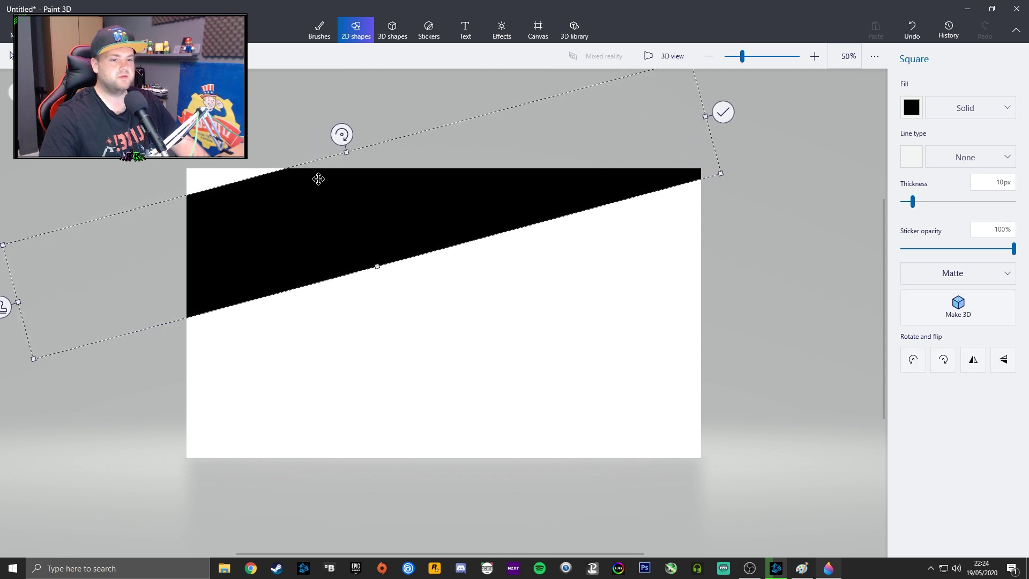
left_click_drag(346, 152, 338, 122)
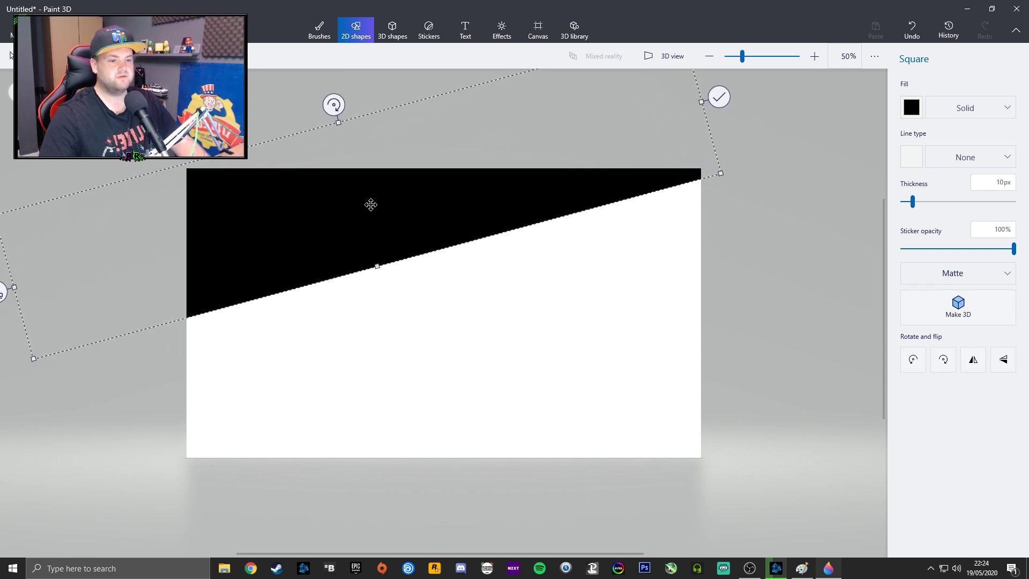
left_click_drag(370, 204, 356, 202)
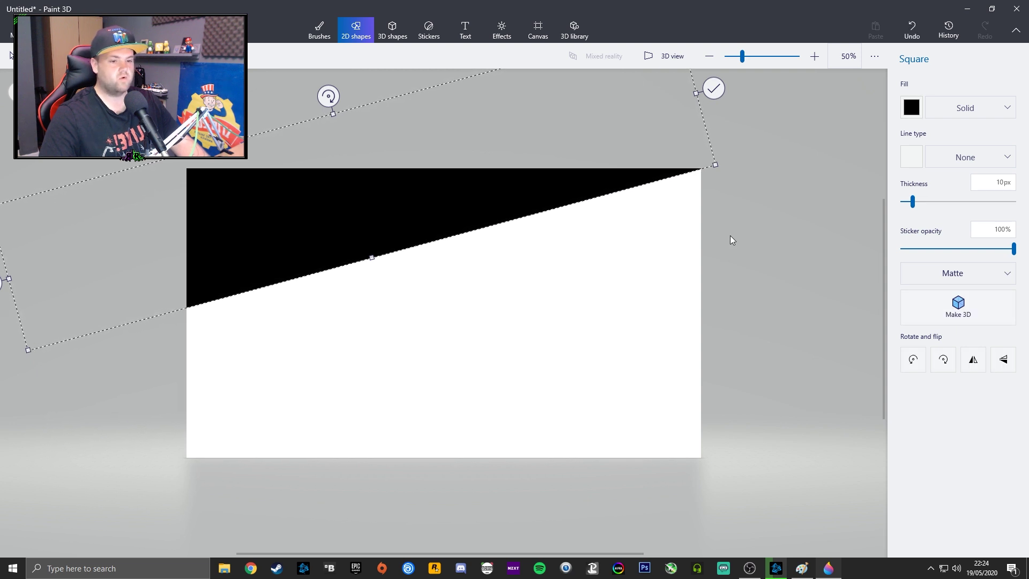
left_click(714, 89)
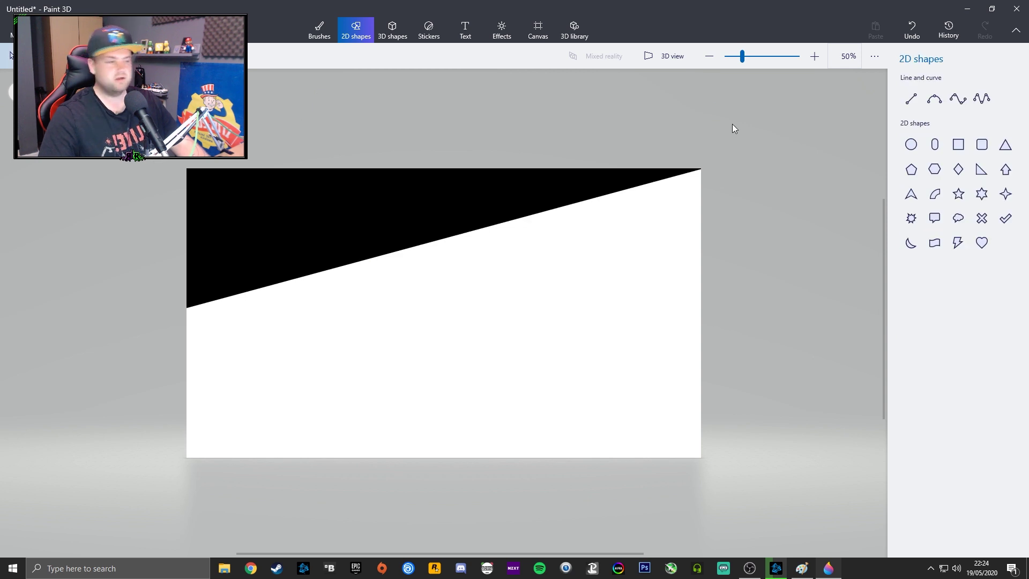
Draw a second black square shape across the bottom of the canvas and widen it well beyond both sides
left_click(959, 147)
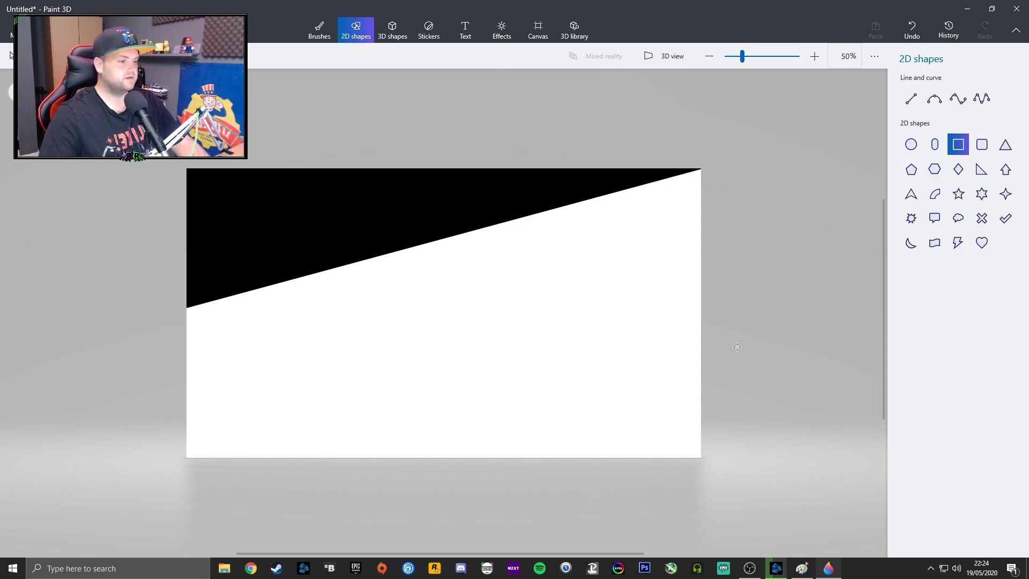
left_click_drag(748, 376, 110, 496)
left_click_drag(109, 437, 67, 436)
left_click_drag(749, 436, 792, 436)
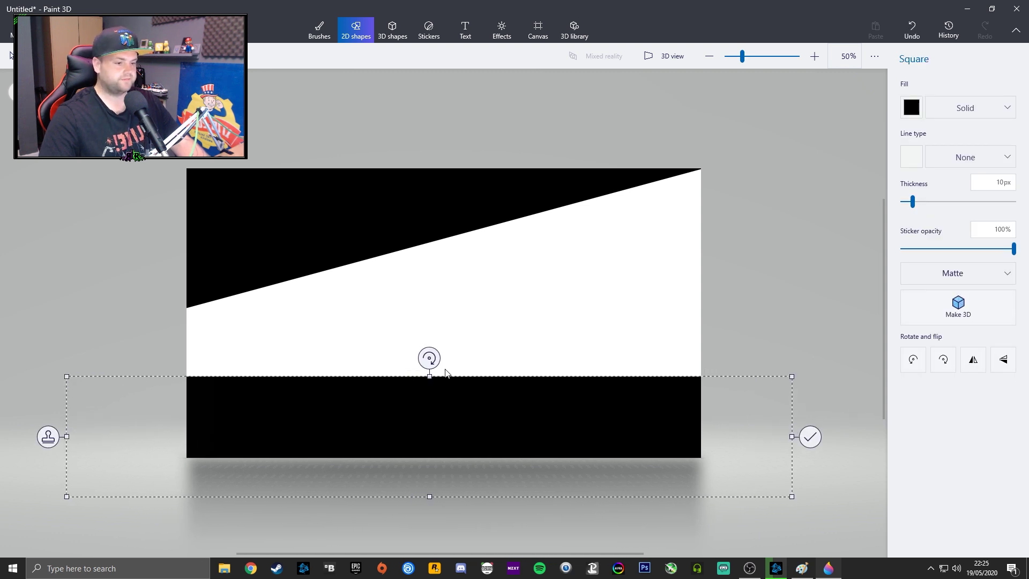
Tilt the second black rectangle counter-clockwise, align its upper edge with the canvas's lower-left corner, and commit it
left_click_drag(429, 357, 408, 360)
left_click_drag(535, 393, 593, 404)
left_click_drag(466, 370, 470, 372)
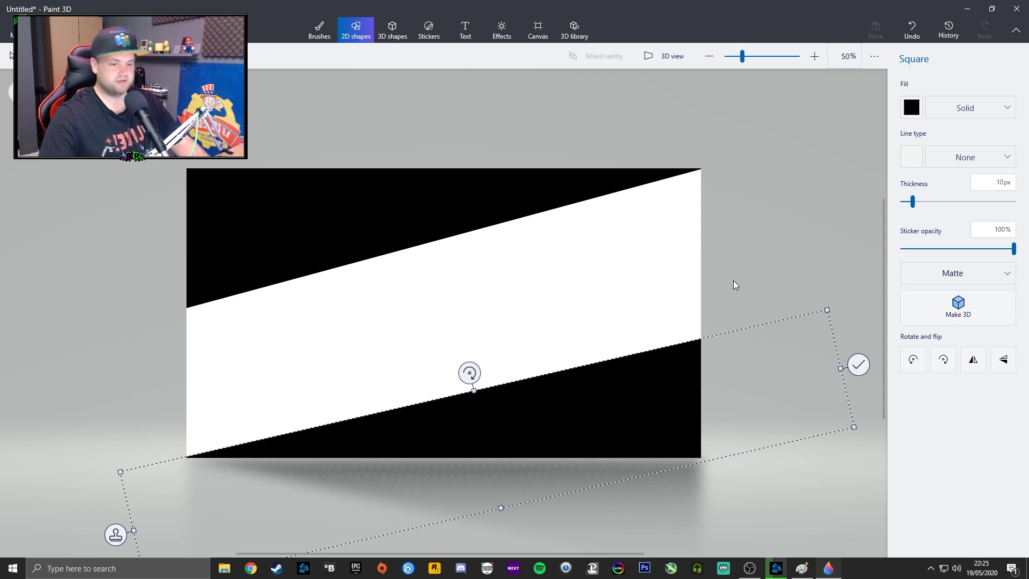
left_click_drag(470, 372, 473, 368)
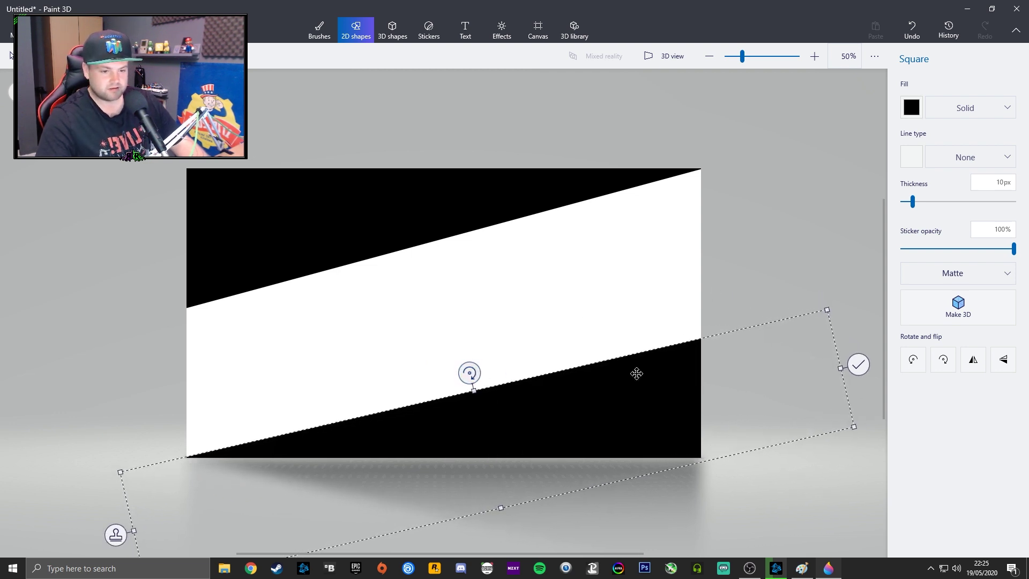
left_click(857, 366)
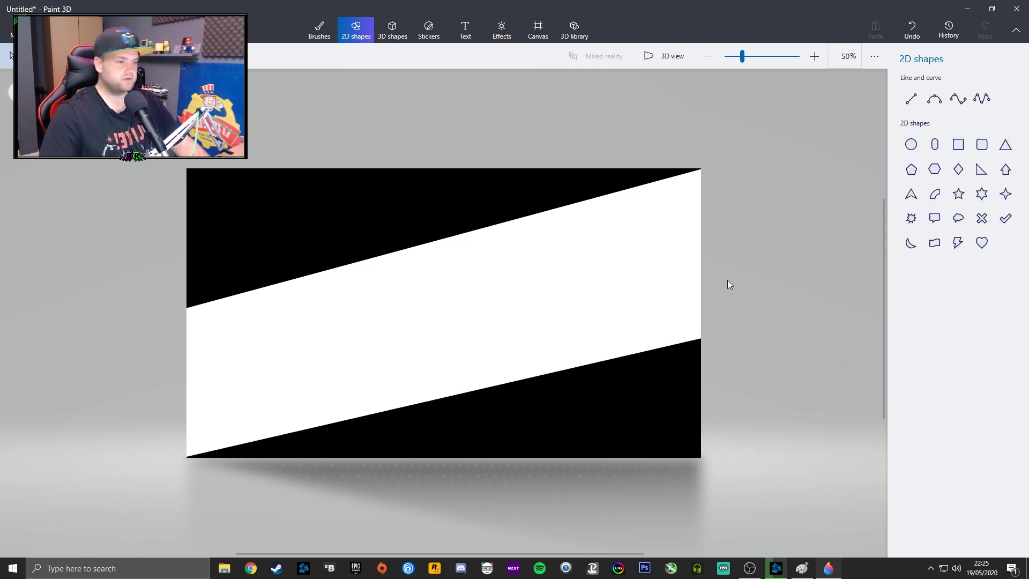
Fill the white diagonal band between the black areas with a custom bright red colour
left_click(319, 30)
left_click(1005, 115)
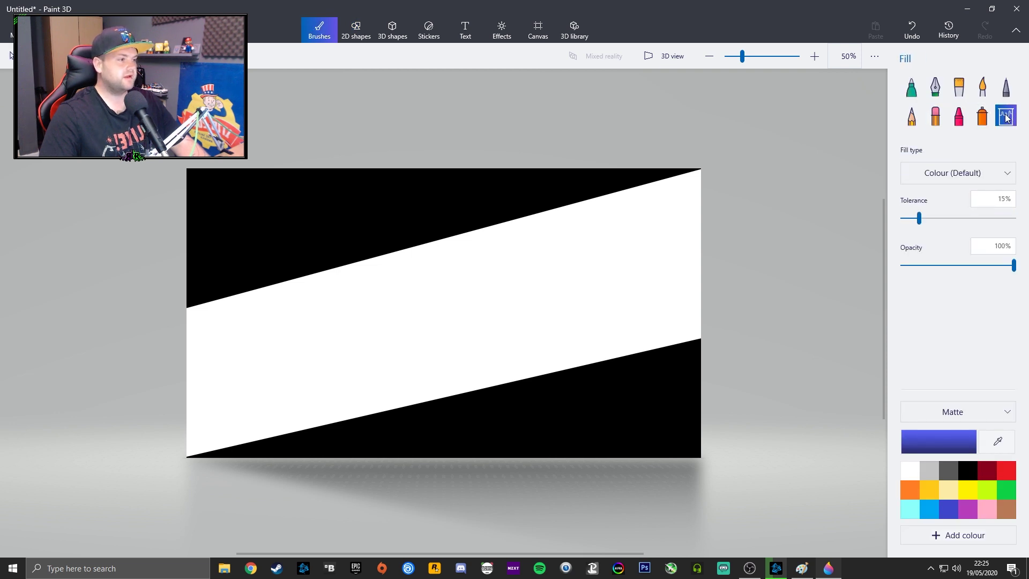
left_click(938, 442)
left_click_drag(413, 356, 395, 360)
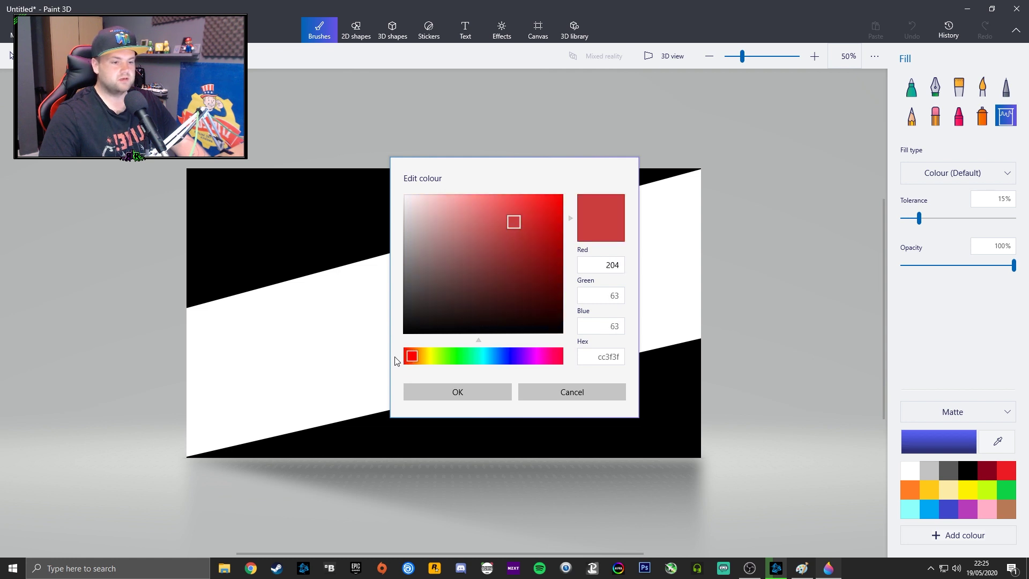
left_click_drag(501, 237, 566, 199)
left_click(459, 394)
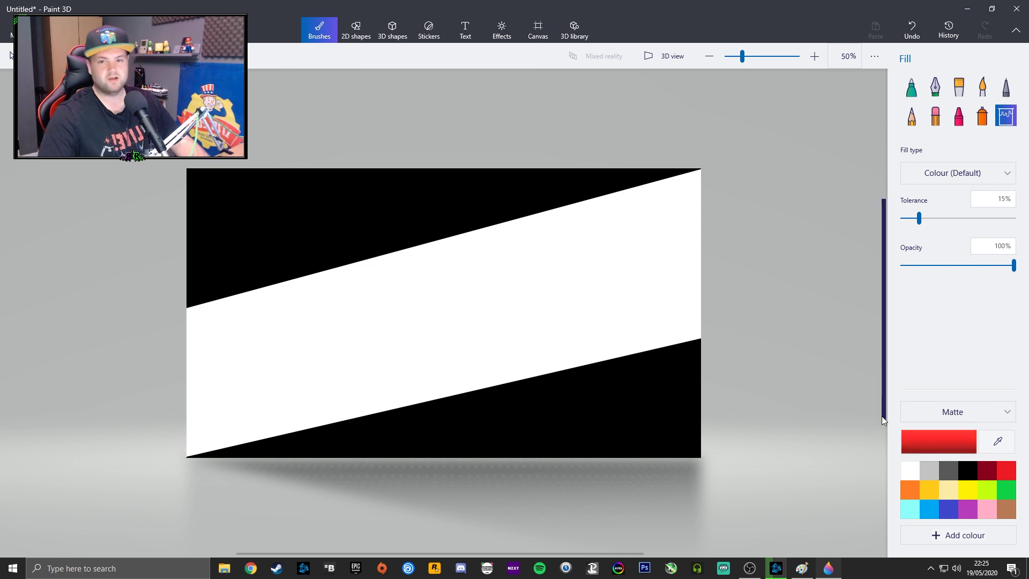
left_click(531, 307)
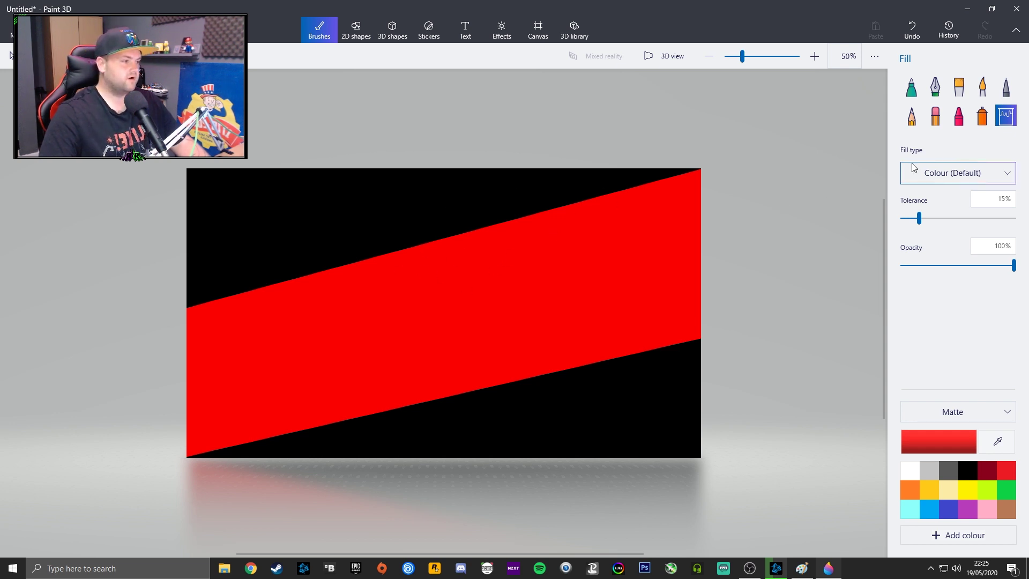
Draw a thin, wide square shape just above the canvas and set its fill to white
left_click(357, 30)
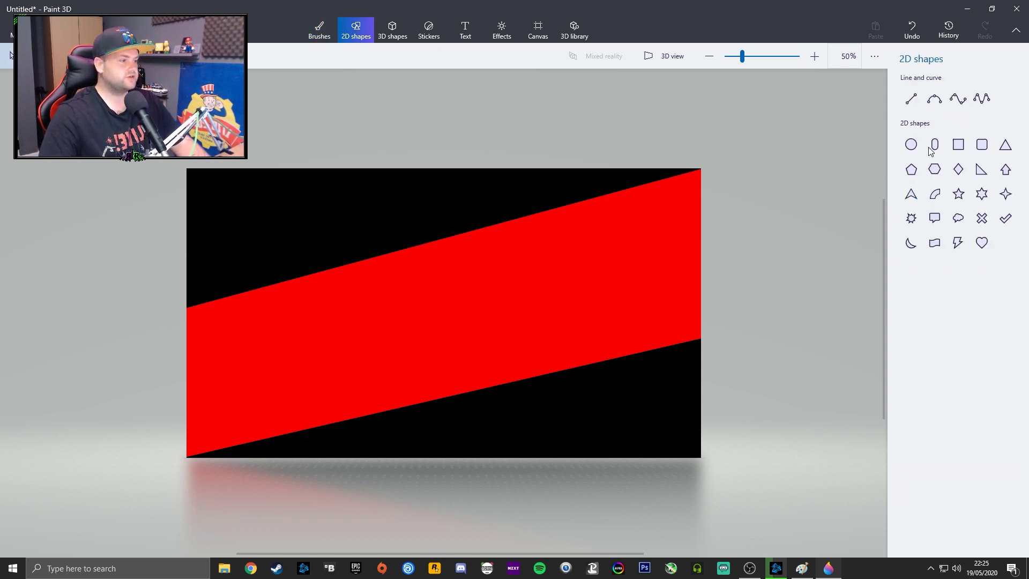
left_click(956, 149)
left_click_drag(653, 151, 142, 151)
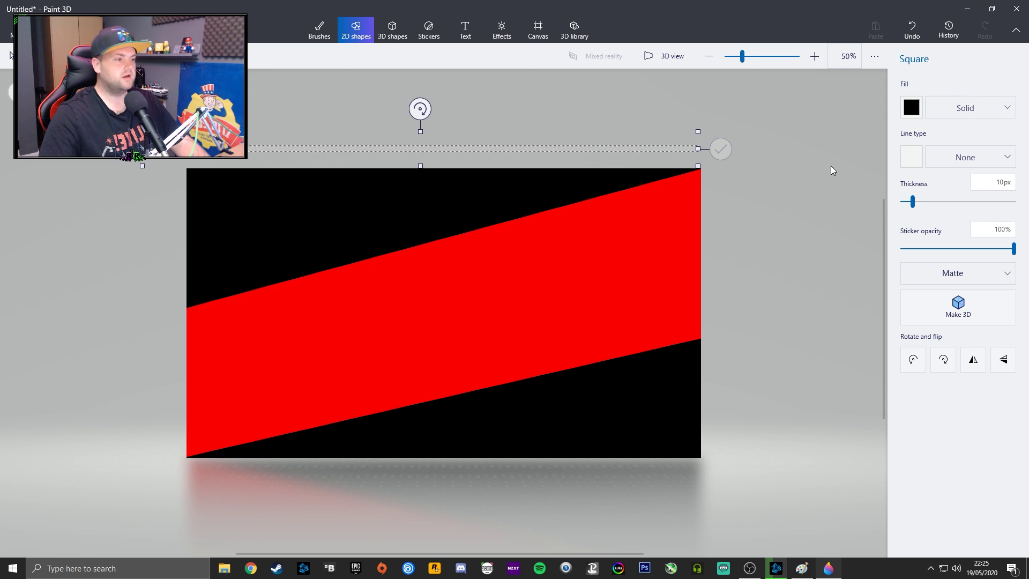
left_click(911, 107)
left_click(878, 144)
Tilt the thin white bar parallel to the red band's upper edge, place it just above, and stamp a copy there
left_click_drag(466, 147, 458, 200)
mouse_move(415, 161)
left_mouse_down()
mouse_move(395, 161)
mouse_move(405, 163)
left_mouse_up()
left_click_drag(470, 178, 456, 222)
left_click_drag(431, 189, 434, 195)
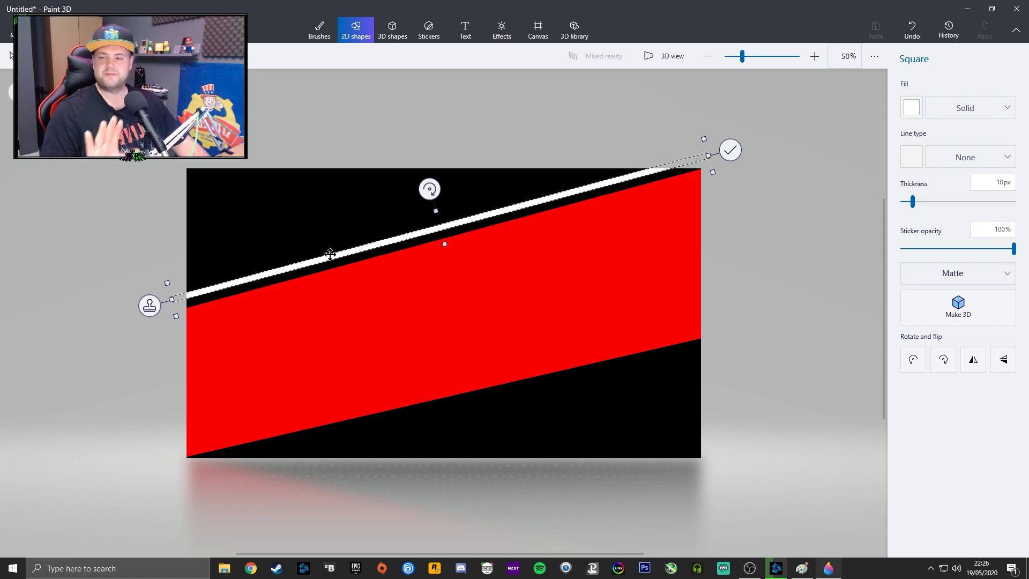
left_click(148, 313)
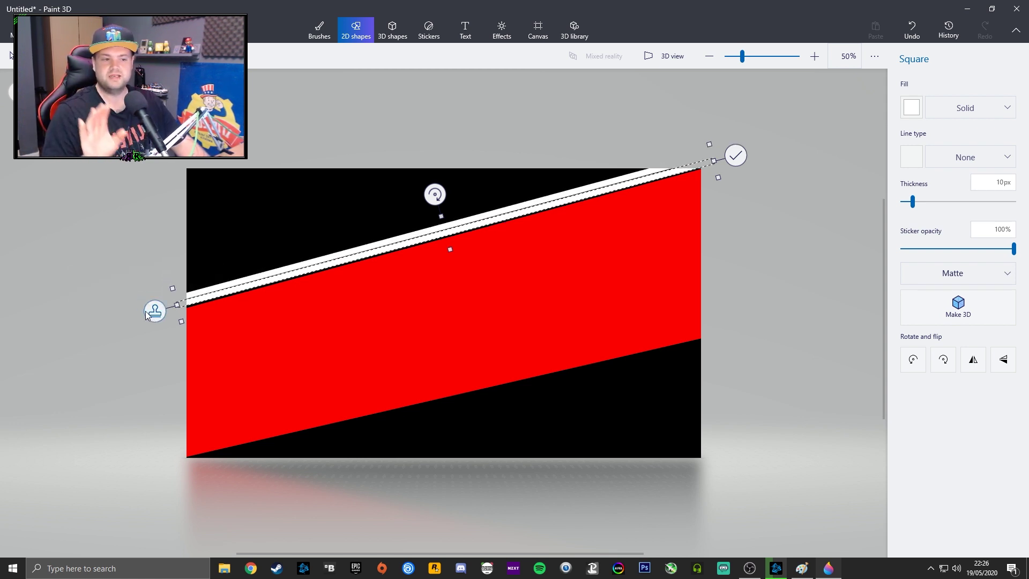
Move the remaining white bar just below the red band, tilt it parallel to the band's lower edge, and commit it
left_click_drag(420, 234, 455, 405)
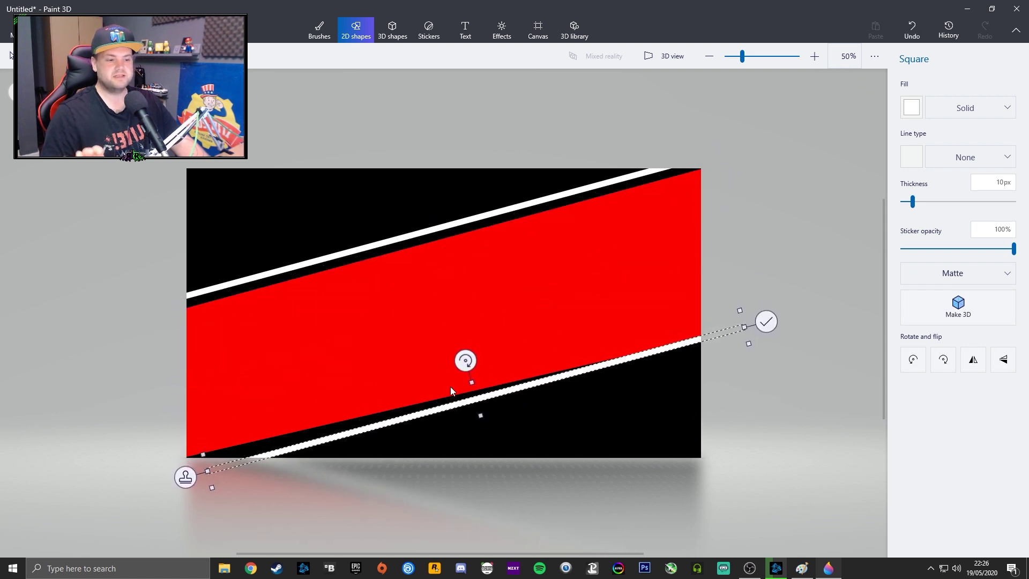
left_click_drag(466, 361, 467, 361)
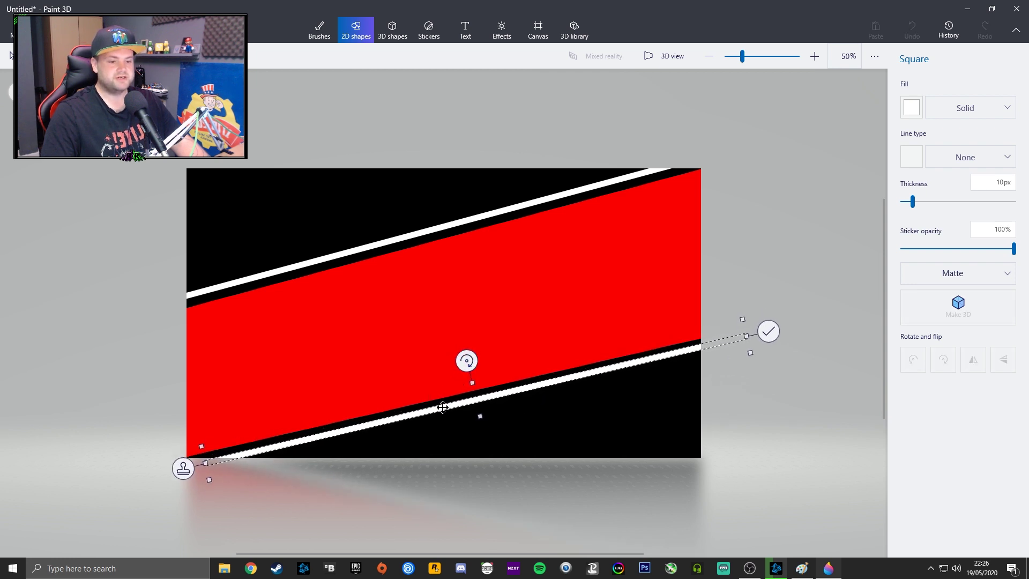
left_click_drag(443, 406, 445, 409)
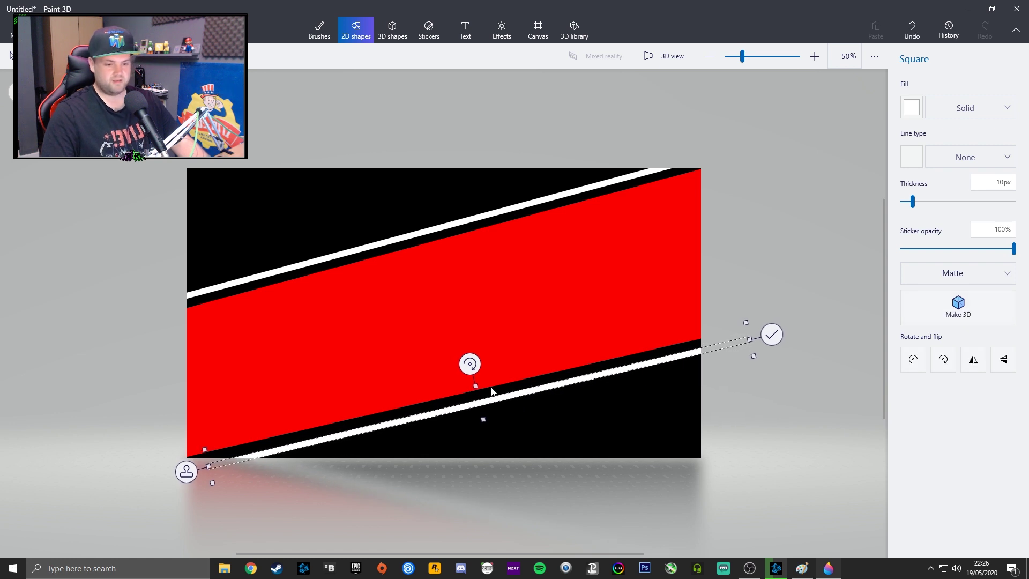
left_click(771, 336)
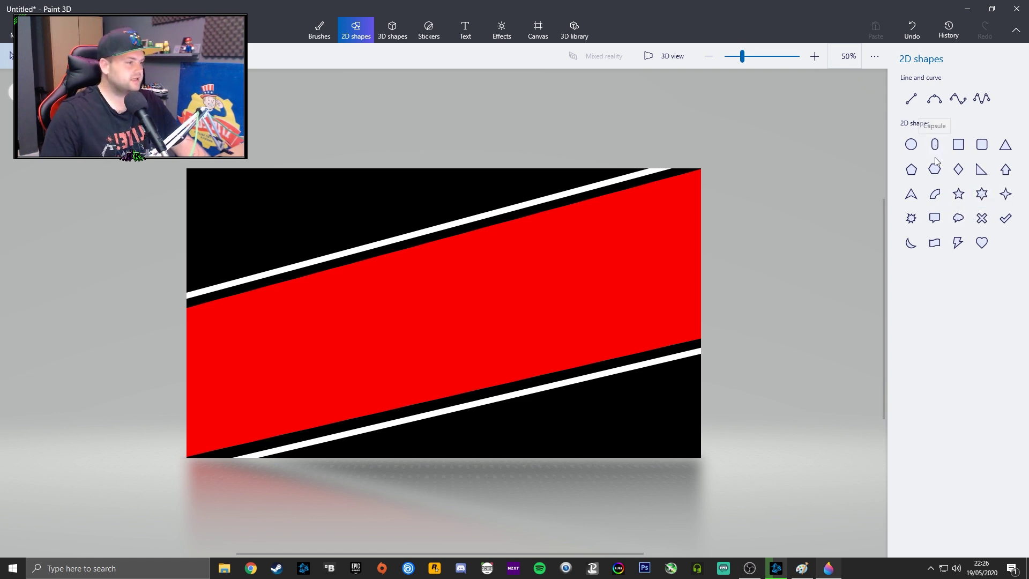
left_click(959, 196)
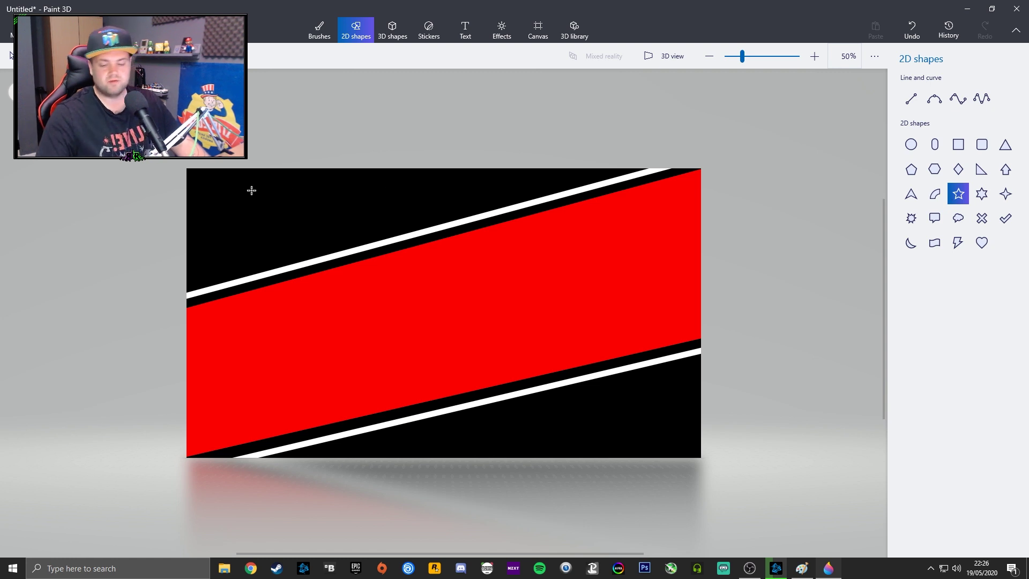
mouse_move(233, 218)
left_mouse_down()
mouse_move(279, 231)
mouse_move(294, 253)
mouse_move(238, 246)
mouse_move(238, 235)
mouse_move(287, 232)
mouse_move(240, 198)
mouse_move(268, 210)
mouse_move(236, 235)
left_mouse_up()
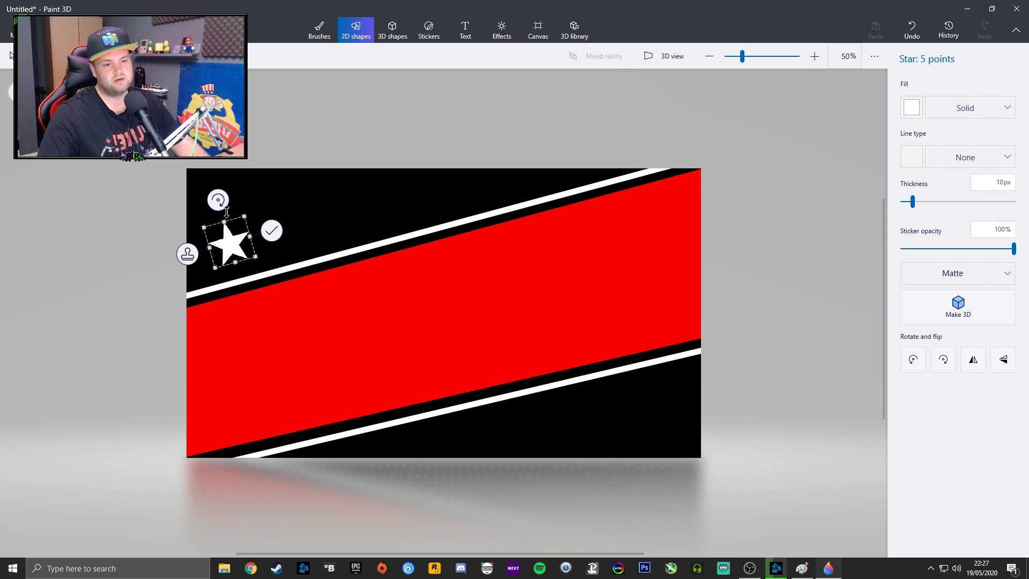
left_click_drag(230, 244, 235, 250)
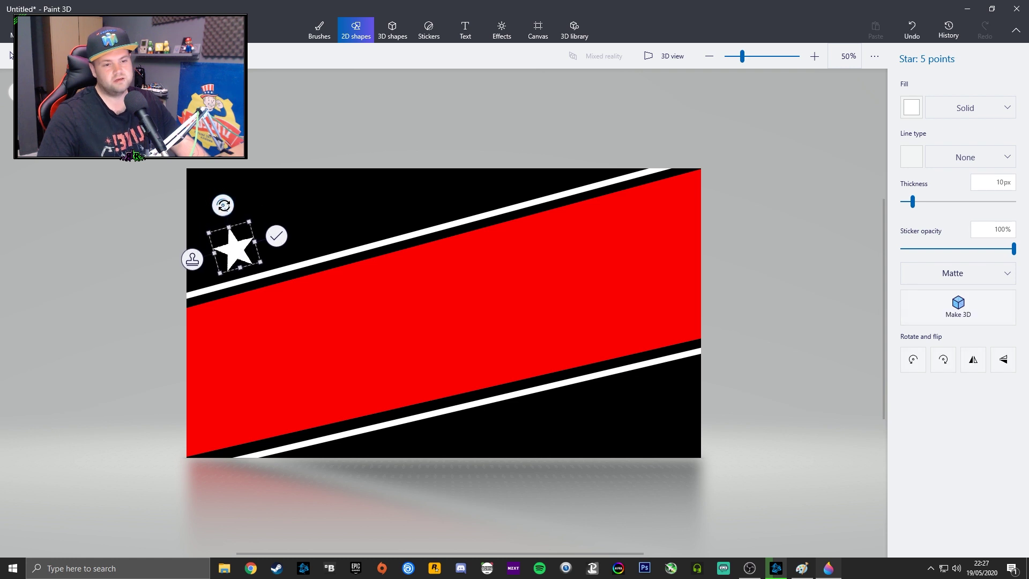
left_click(197, 260)
left_click_drag(247, 251, 295, 235)
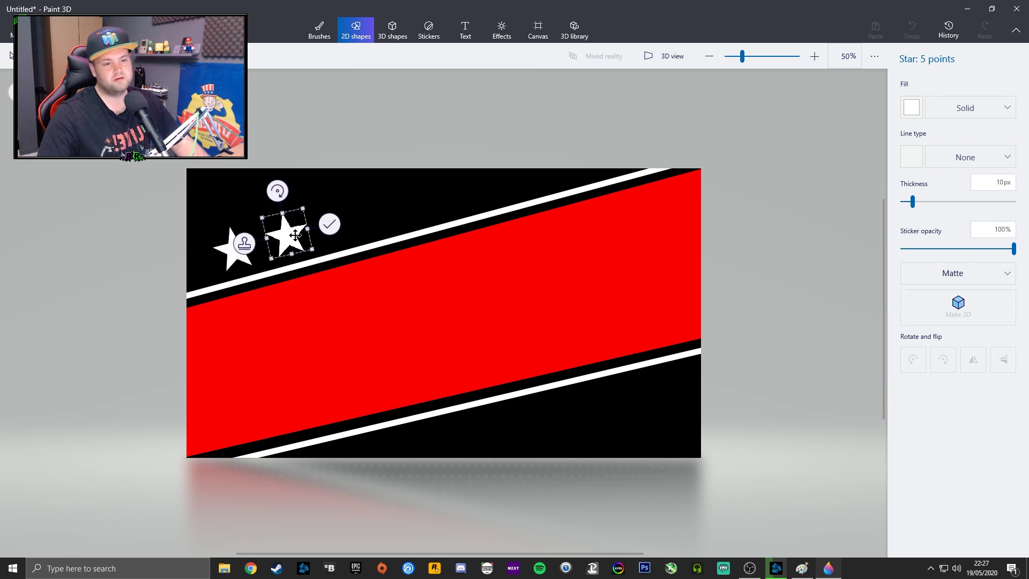
left_click_drag(277, 191, 274, 194)
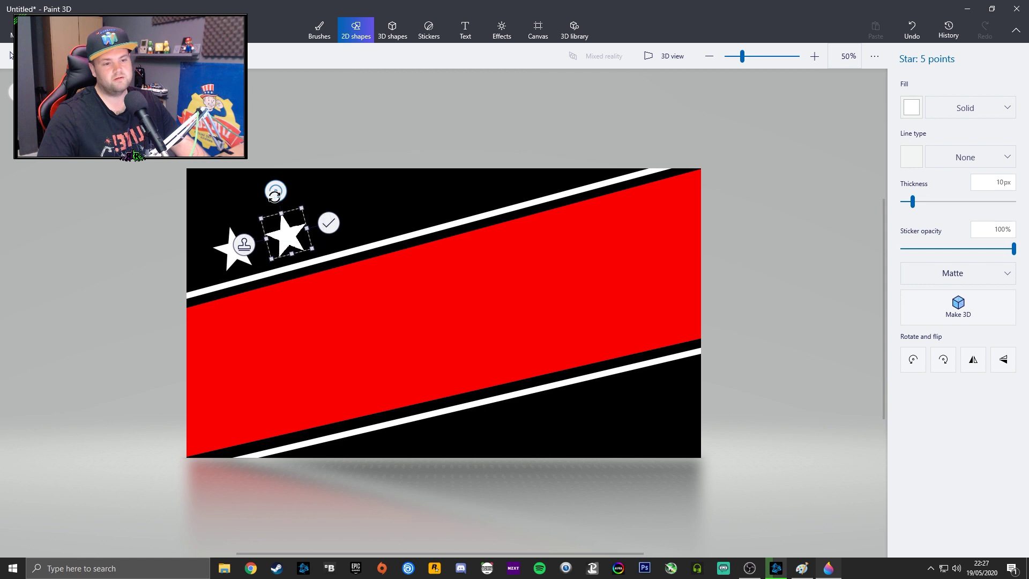
left_click(911, 28)
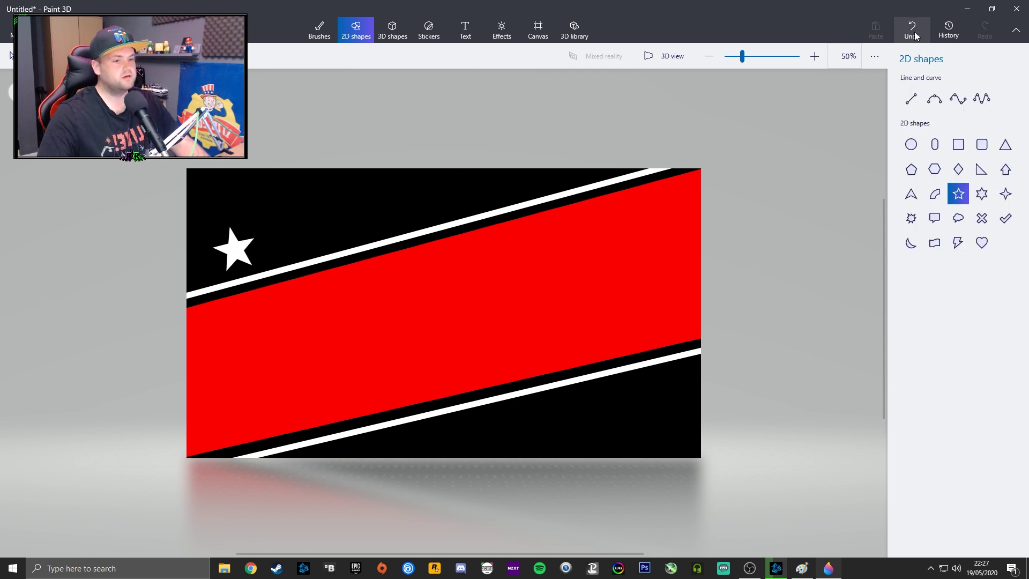
left_click(912, 28)
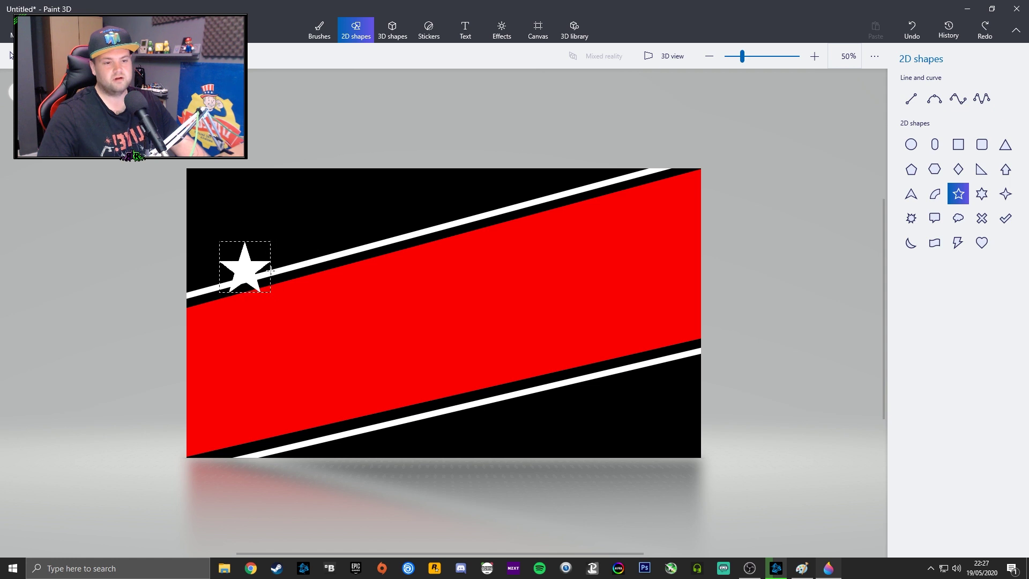
Draw a white five-point star tilted counter-clockwise and stamp a diagonal row of three in each black corner
left_click_drag(271, 270, 270, 270)
mouse_move(243, 221)
left_mouse_down()
mouse_move(239, 204)
mouse_move(228, 206)
left_mouse_up()
left_click(196, 257)
left_click_drag(237, 244, 531, 433)
left_click(278, 236)
left_click(350, 217)
left_click(620, 406)
left_click(556, 420)
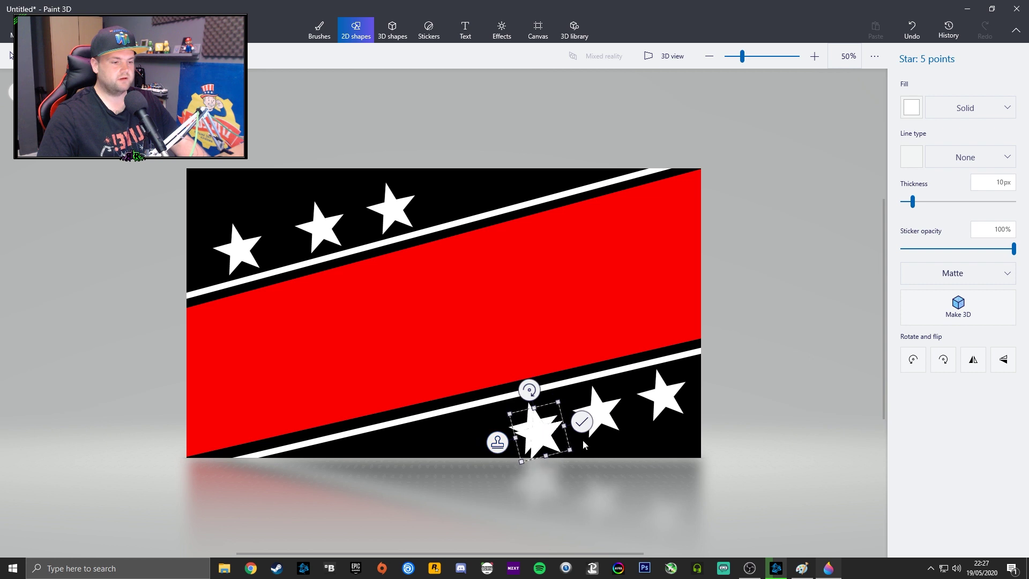
left_click(583, 430)
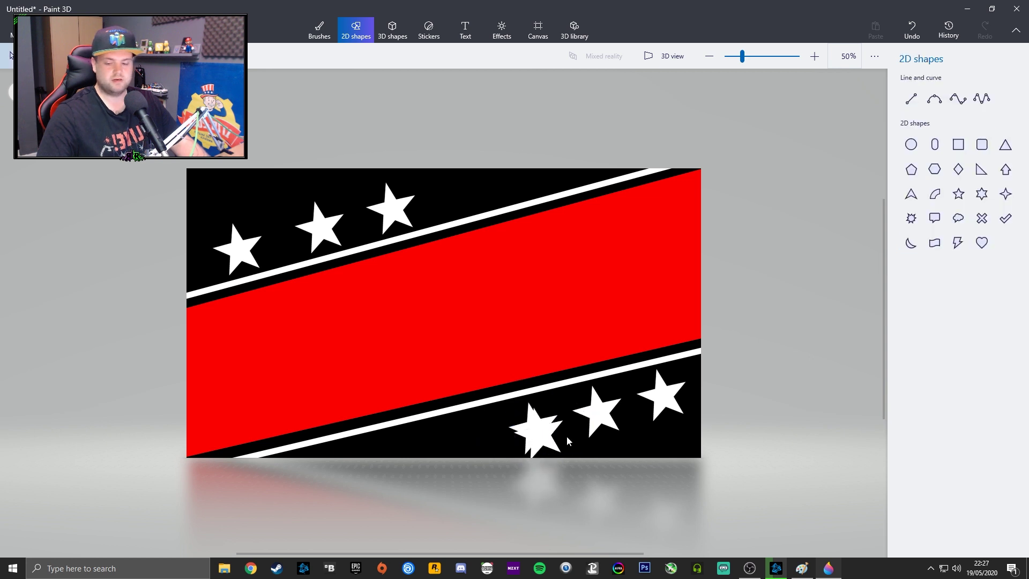
left_click(911, 29)
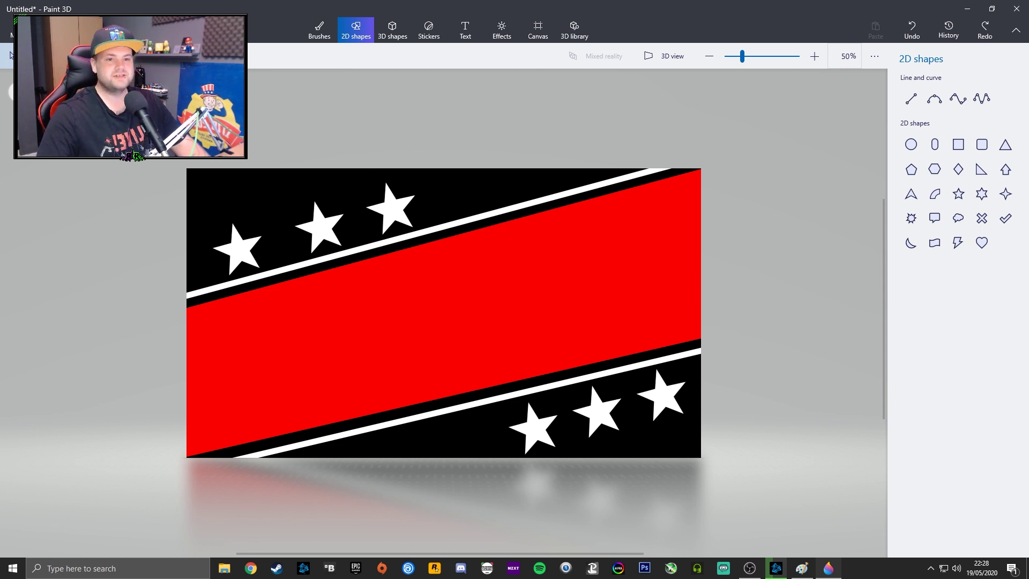
Try to hide the middle star of the upper row by filling it with matte black
left_click_drag(429, 177, 359, 236)
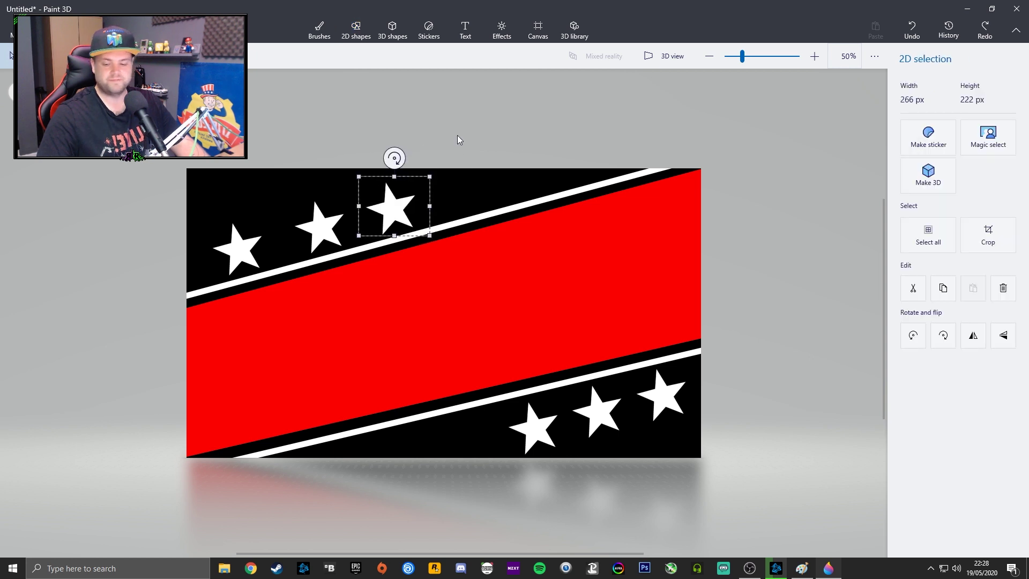
key("Escape")
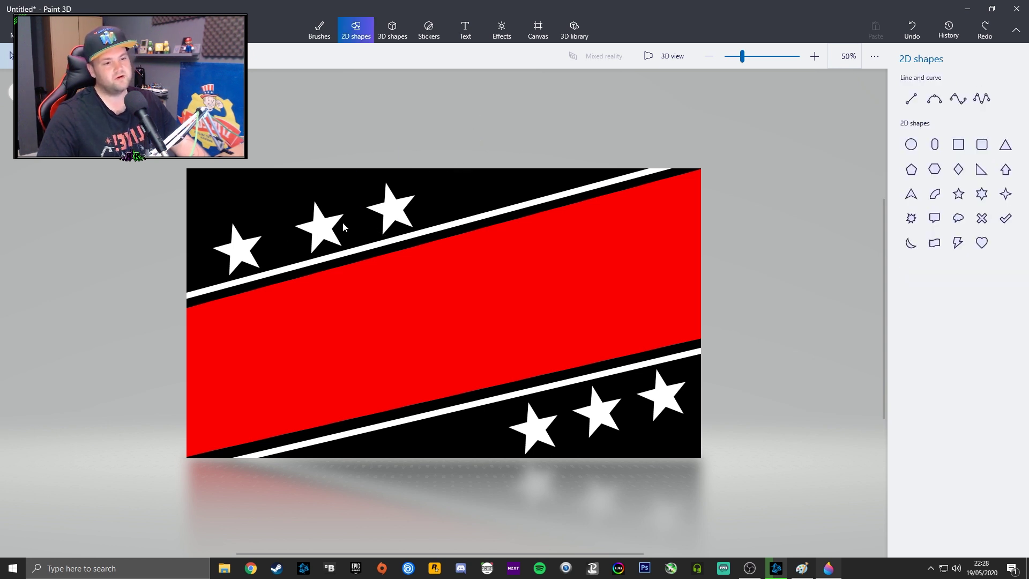
left_click(326, 34)
left_click(983, 121)
left_click(962, 474)
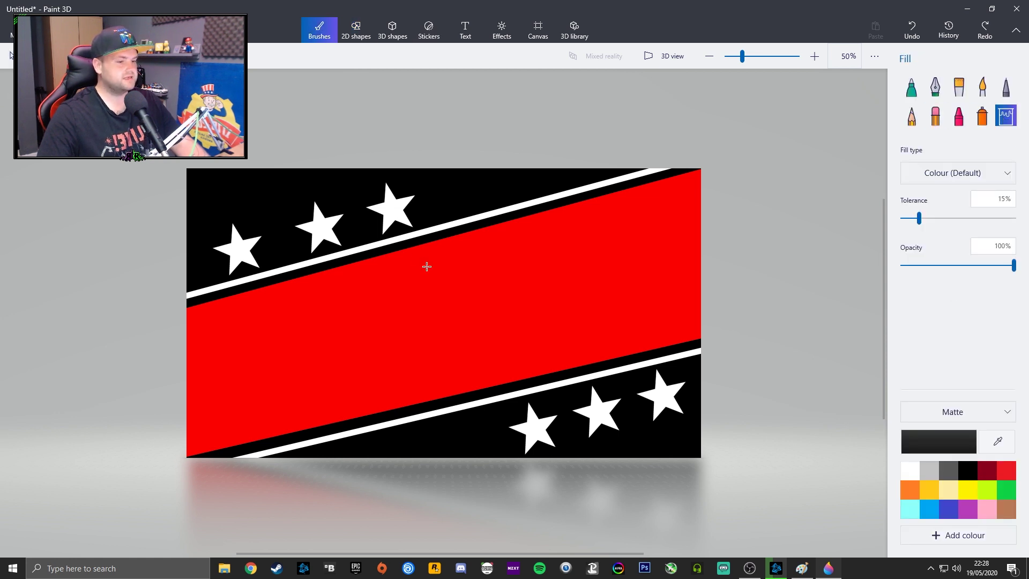
left_click(328, 233)
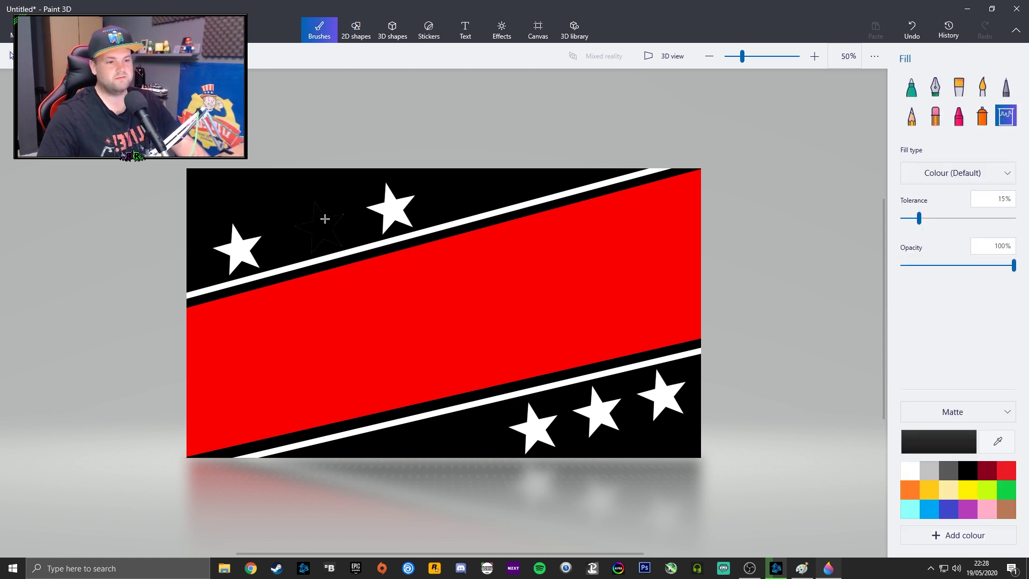
Undo the black star fill and all of the stamped tilted stars
left_click(914, 28)
left_click(913, 28)
left_click(913, 28)
left_click(914, 28)
left_click(914, 28)
left_click(914, 28)
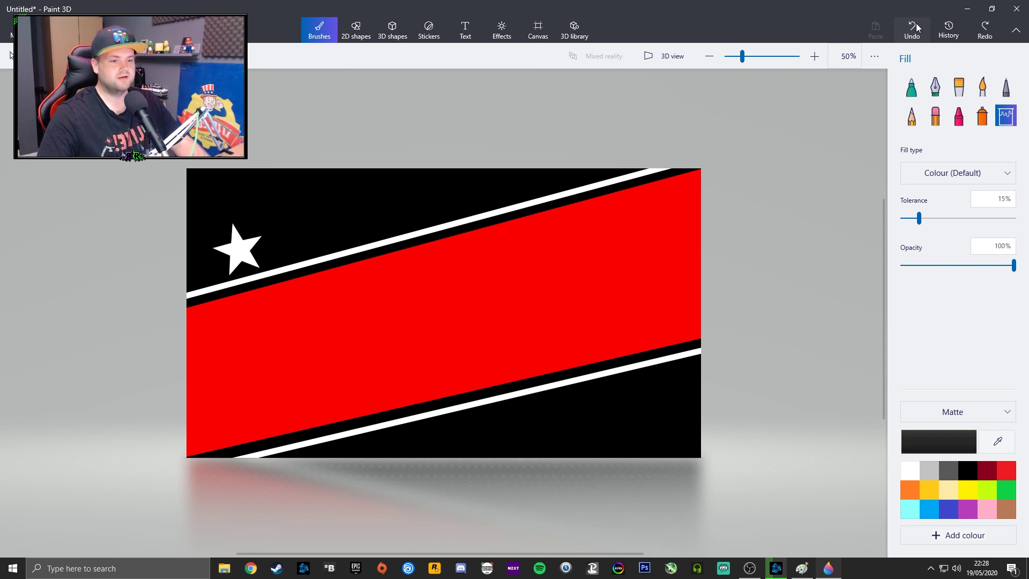
left_click(913, 28)
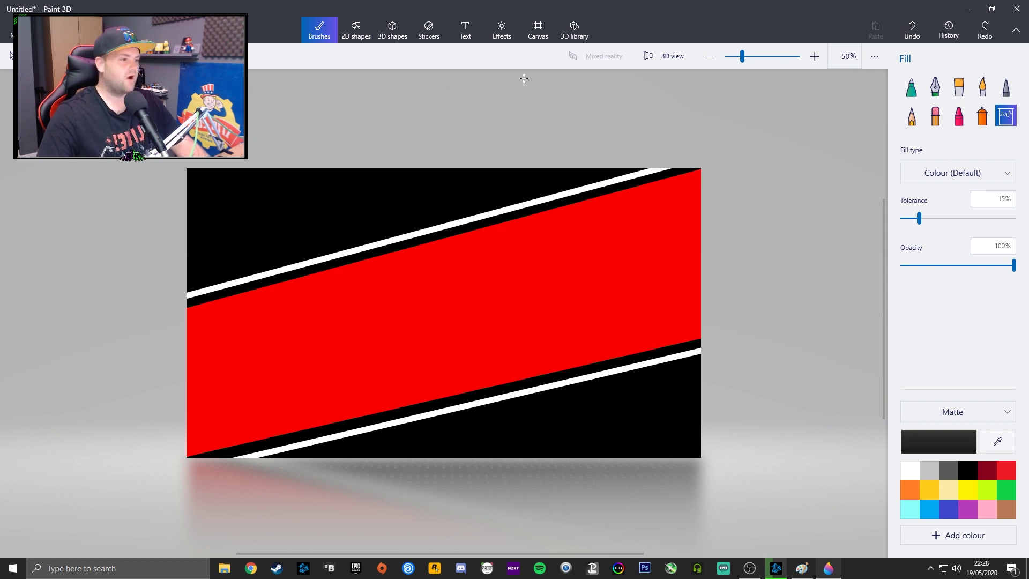
Draw an upright white five-point star in the canvas's upper-left corner and stamp it there
left_click(356, 31)
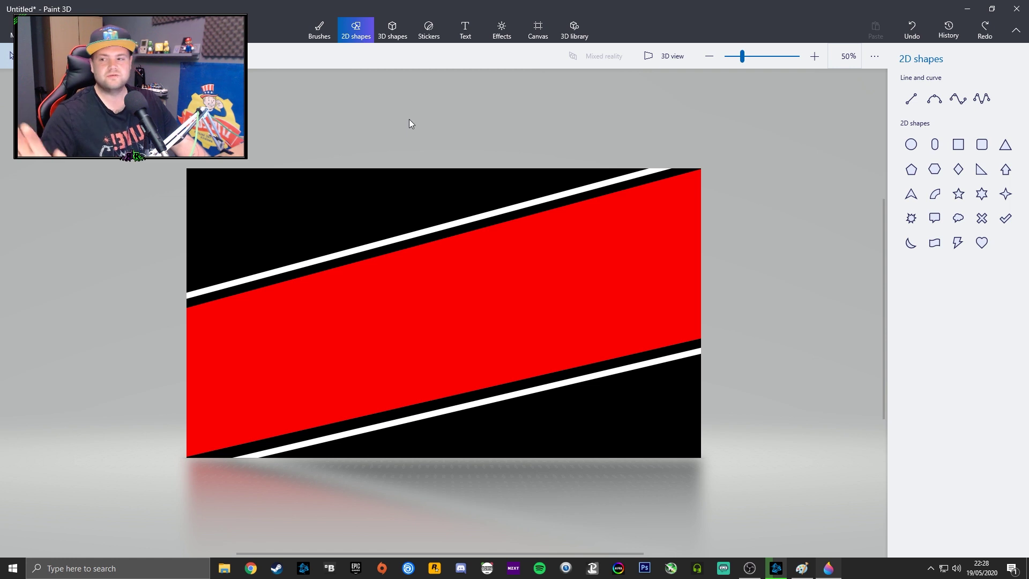
left_click(958, 193)
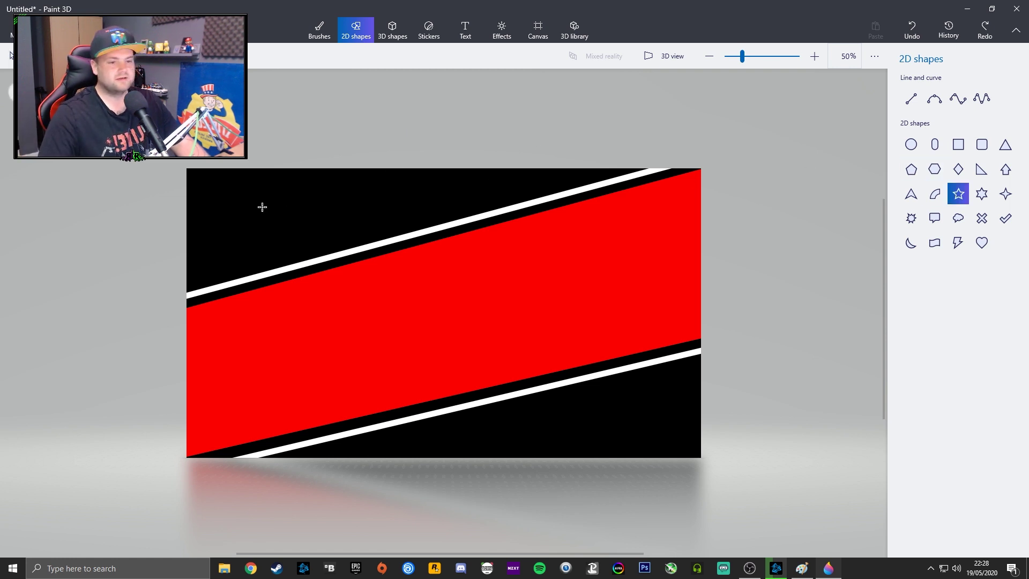
left_click_drag(247, 228, 233, 203)
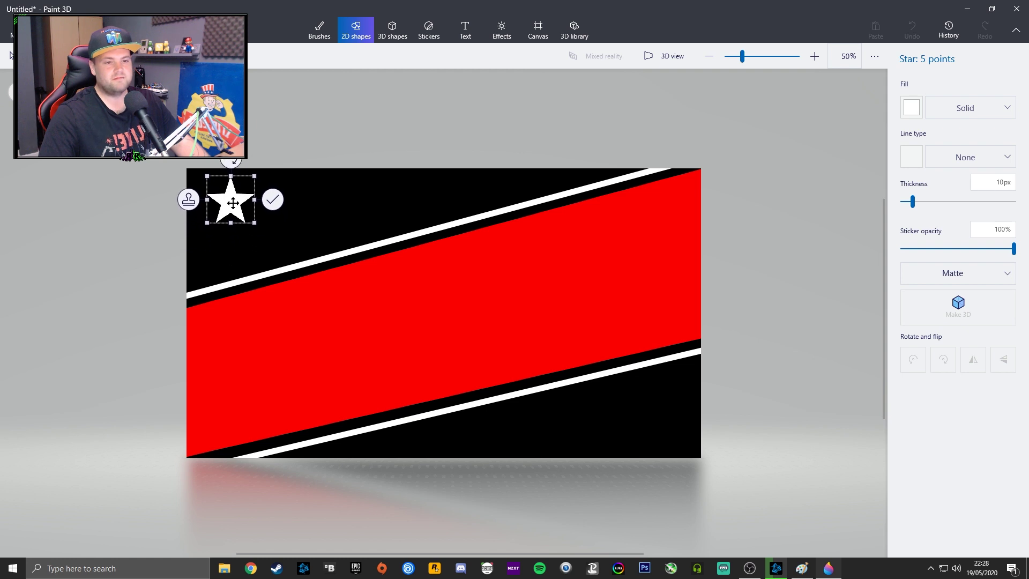
left_click(189, 200)
Stamp the star into level rows of three in the upper-left and lower-right black corners, then commit the last one
left_click_drag(312, 202, 528, 425)
left_click(250, 198)
left_click(310, 199)
left_click(623, 427)
left_click(563, 429)
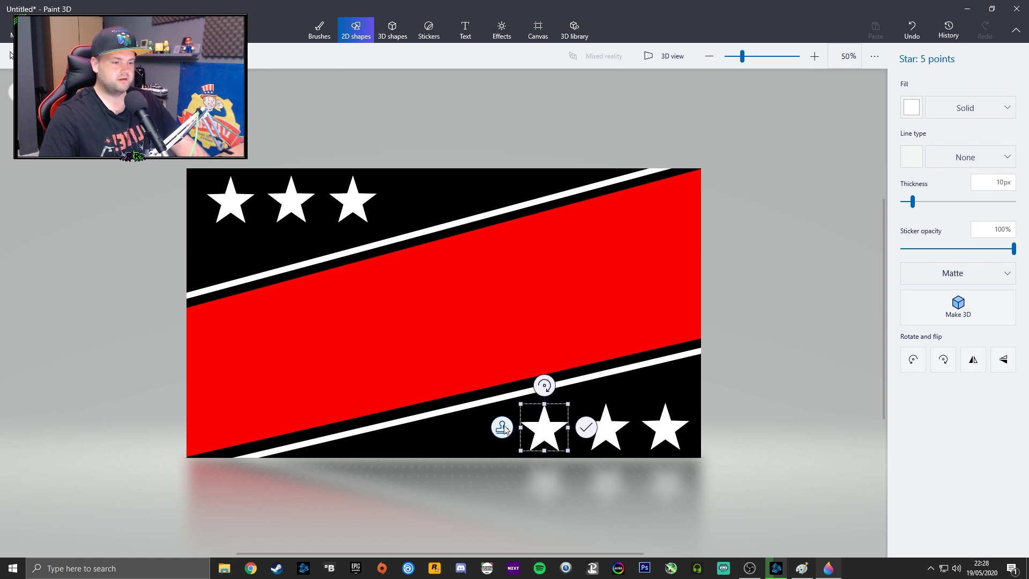
left_click(581, 432)
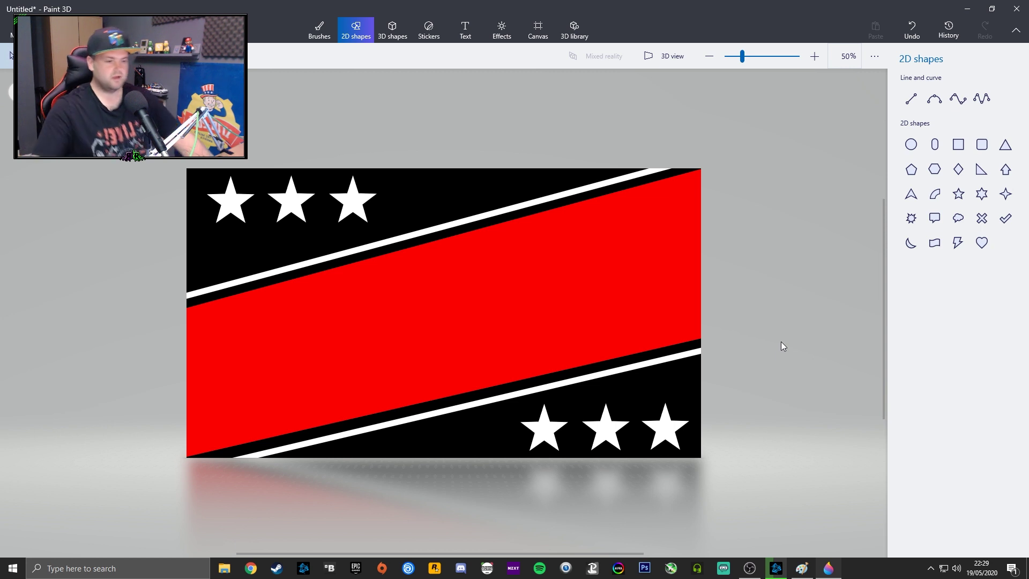
Set up 2D text in black Segoe UI at size 72
left_click(465, 30)
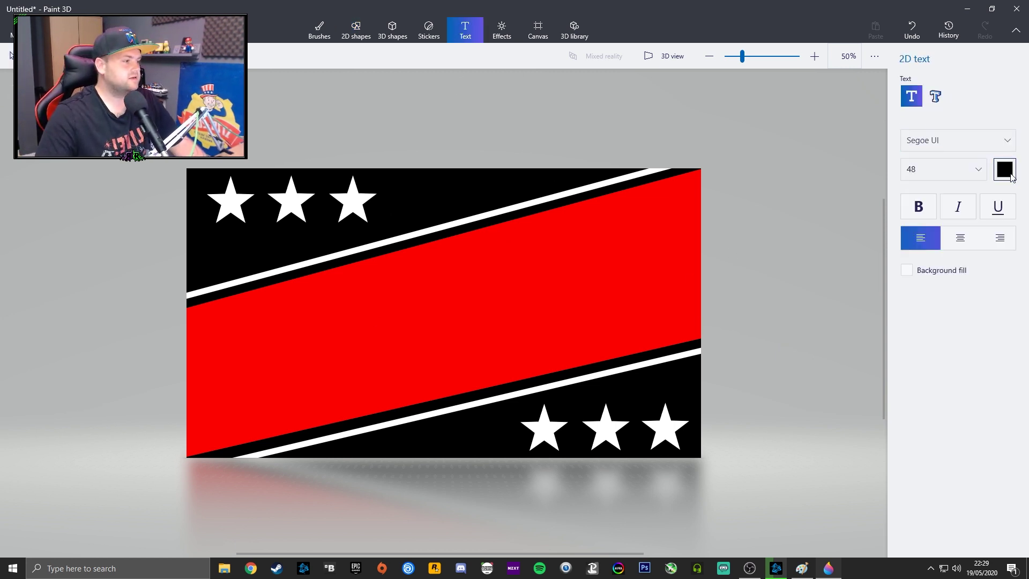
left_click(1004, 169)
left_click(899, 209)
left_click(1000, 173)
left_click(961, 208)
left_click(943, 169)
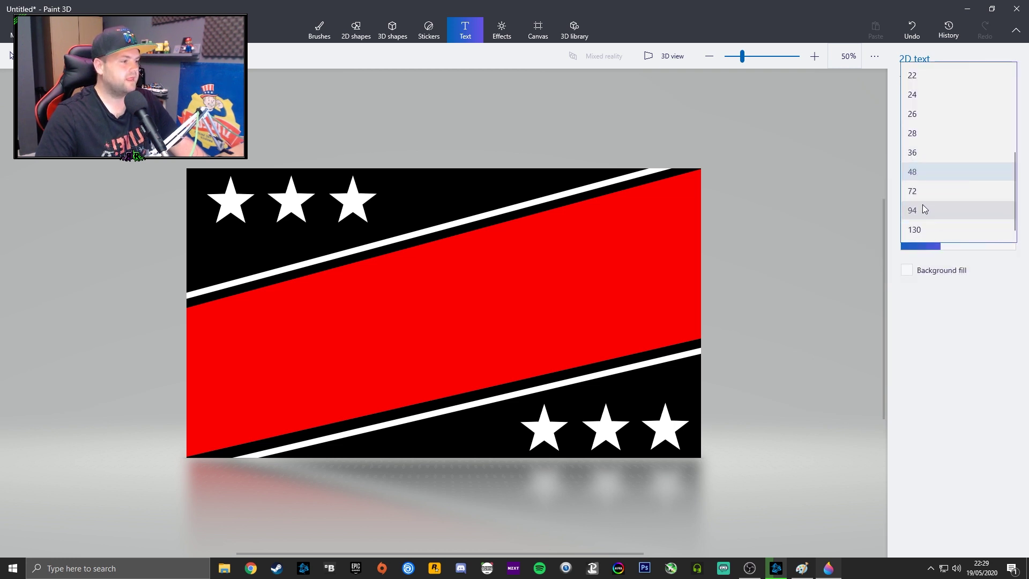
left_click(923, 194)
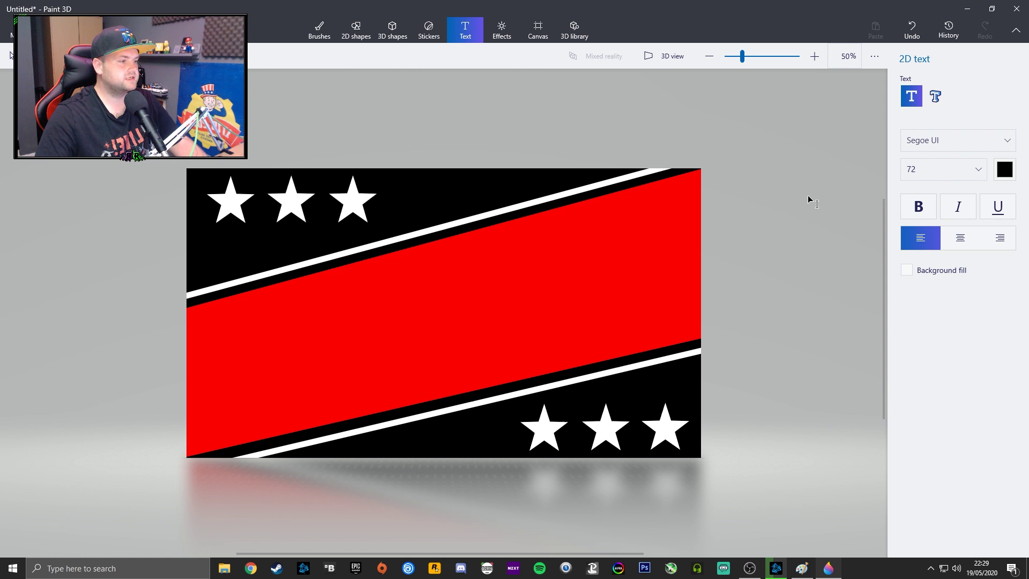
Place a text box in the middle of the red band and set its font size to 94
left_click(349, 299)
type("dfdf")
key("BackSpace")
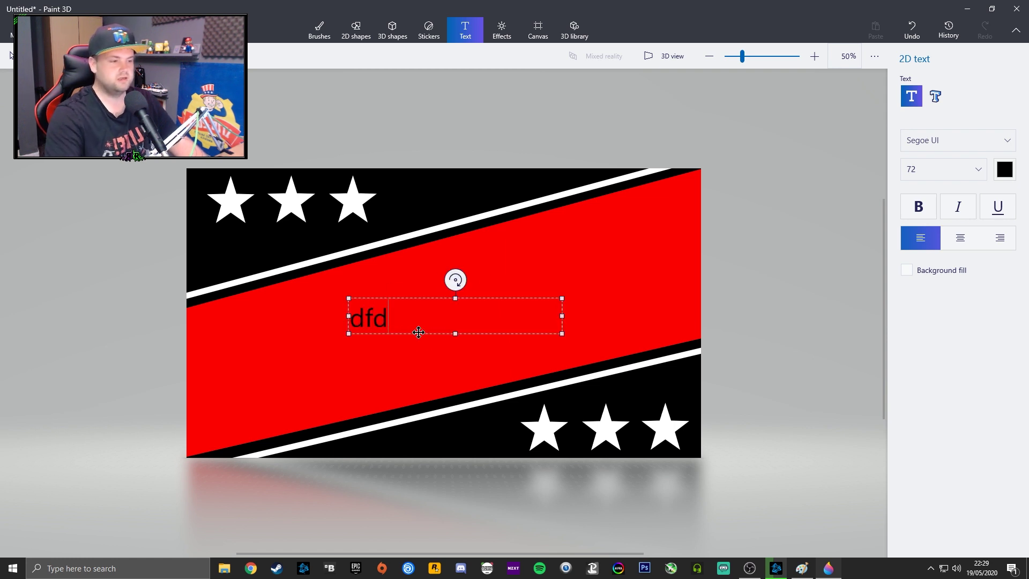
left_click(954, 171)
left_click(927, 196)
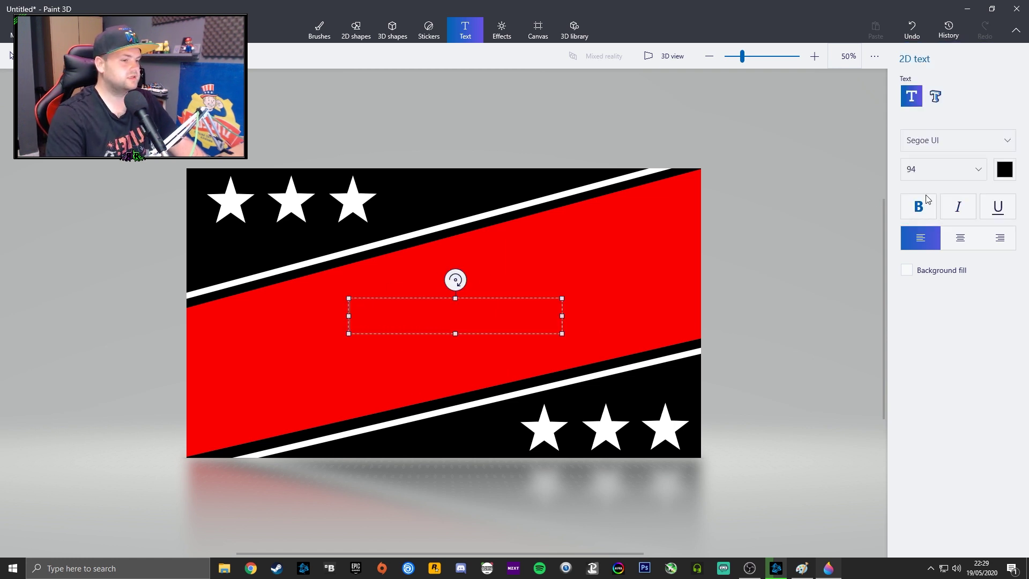
Set the text box's font to Impact
left_click(939, 141)
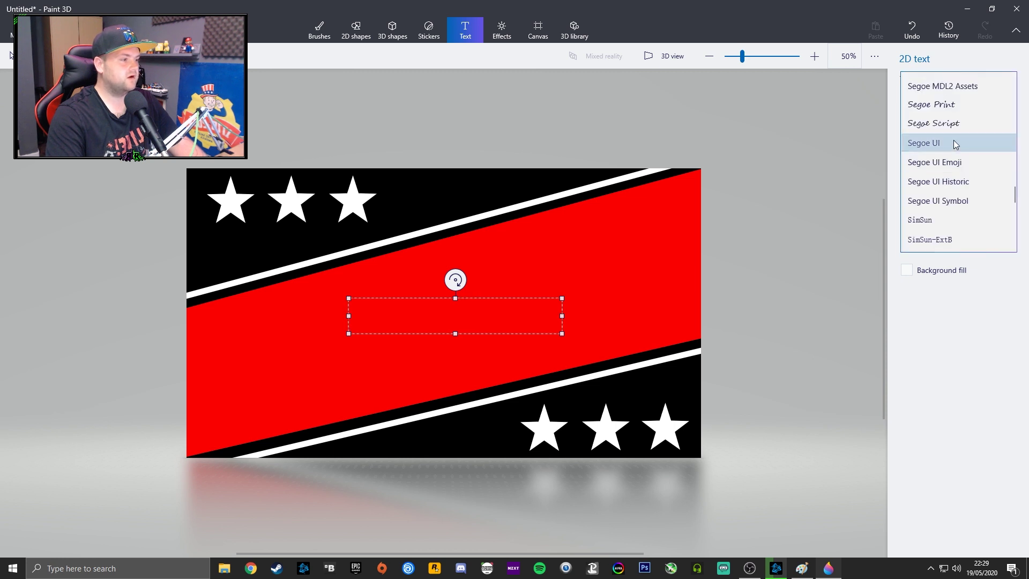
scroll(952, 214, "down", 2)
scroll(945, 203, "down", 2)
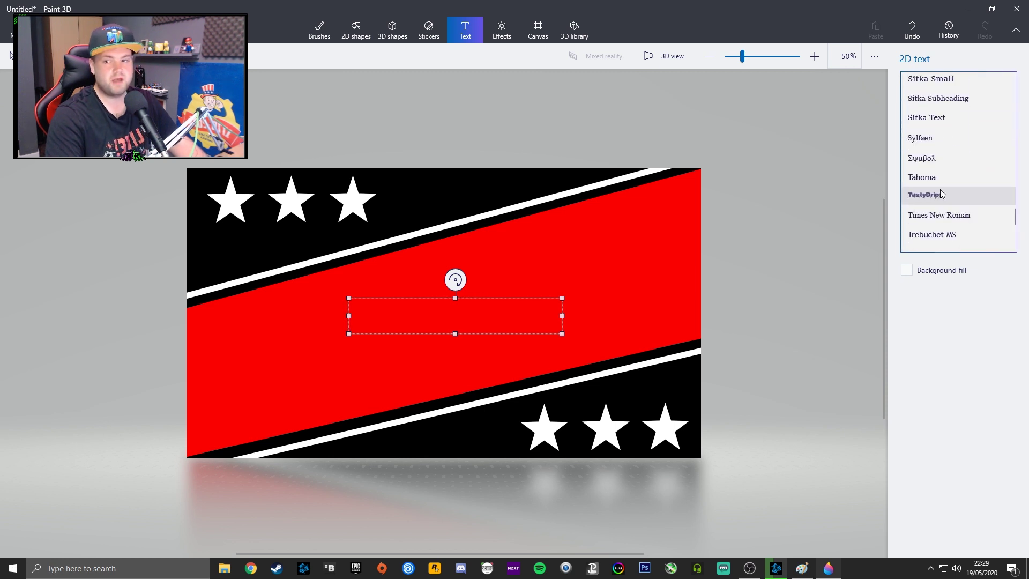
scroll(943, 193, "down", 2)
scroll(951, 193, "up", 20)
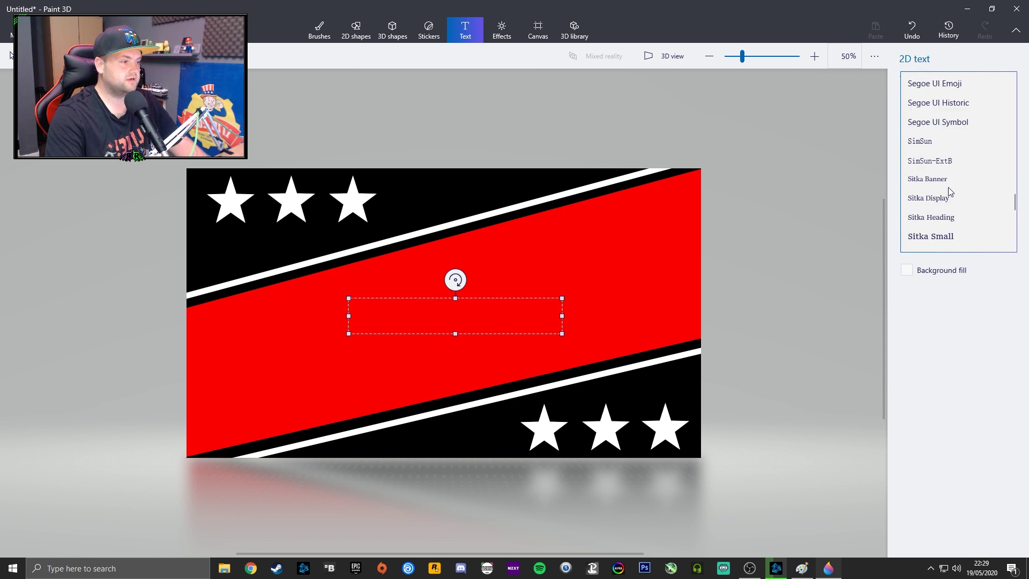
scroll(959, 192, "up", 3)
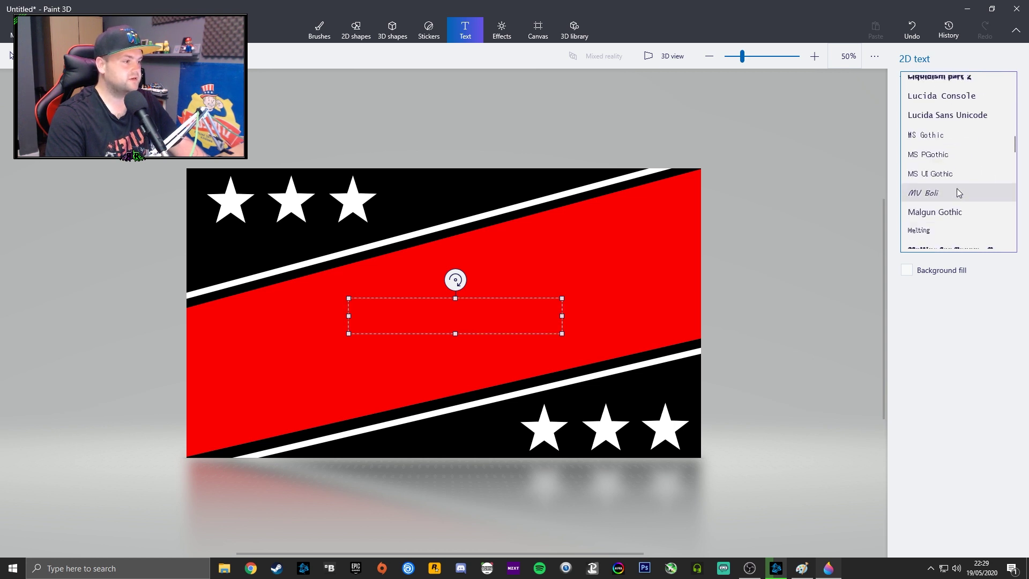
scroll(964, 171, "up", 3)
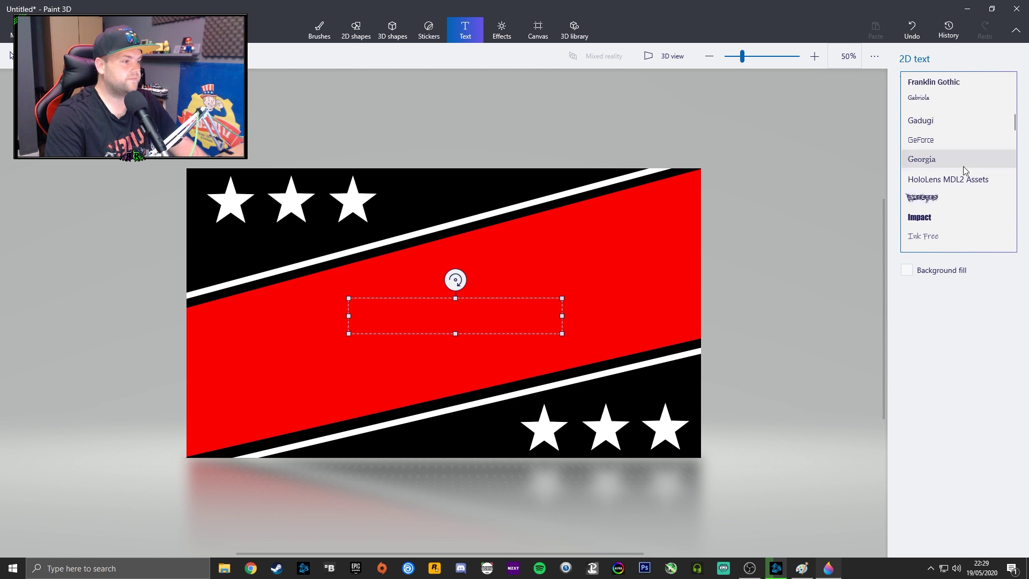
scroll(965, 170, "up", 1)
scroll(964, 169, "up", 5)
scroll(969, 157, "down", 6)
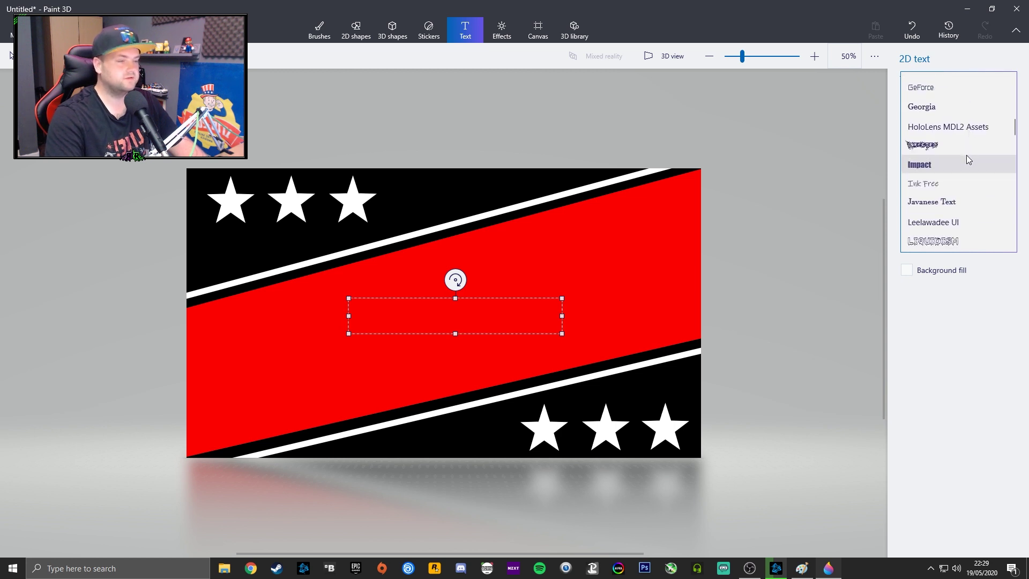
left_click(959, 166)
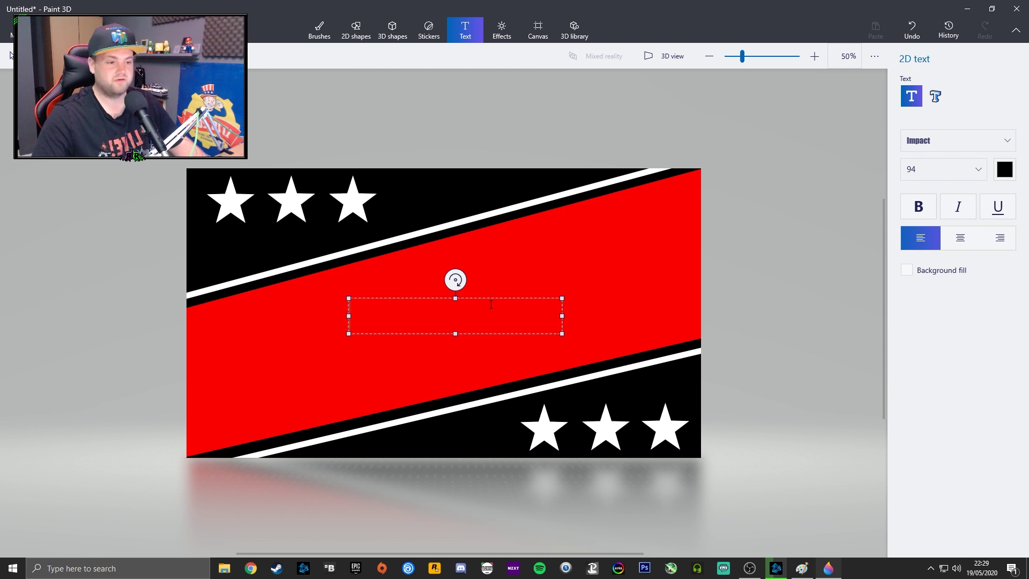
Enlarge the empty text box in the red band and set its text colour to white
left_click_drag(557, 334, 634, 375)
key("BackSpace")
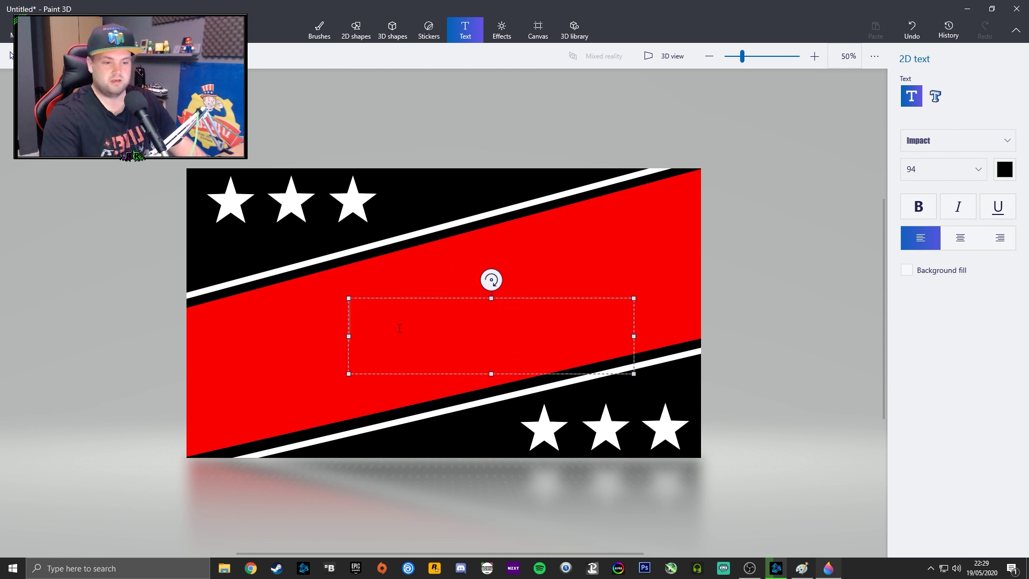
left_click(1004, 169)
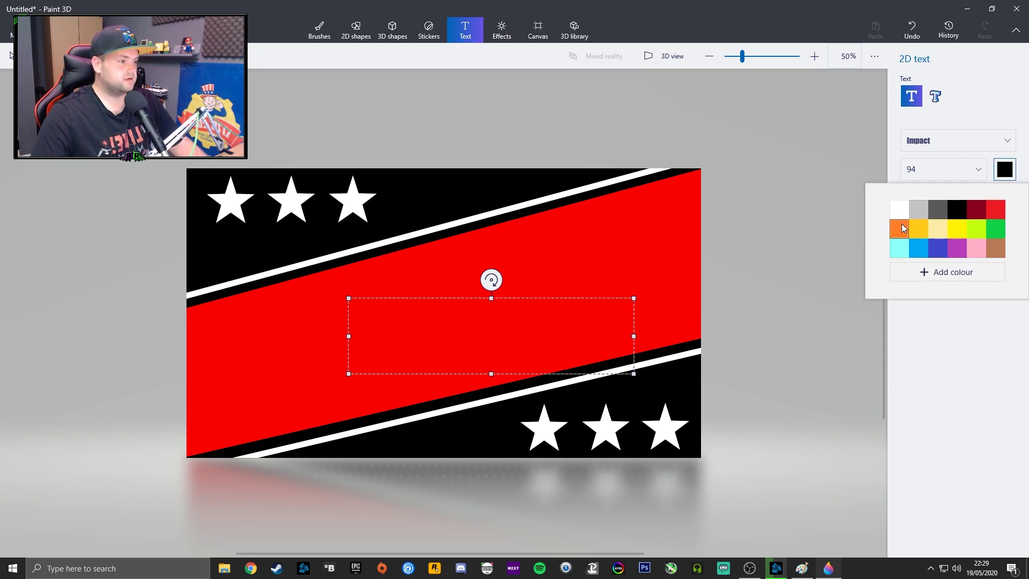
left_click(899, 208)
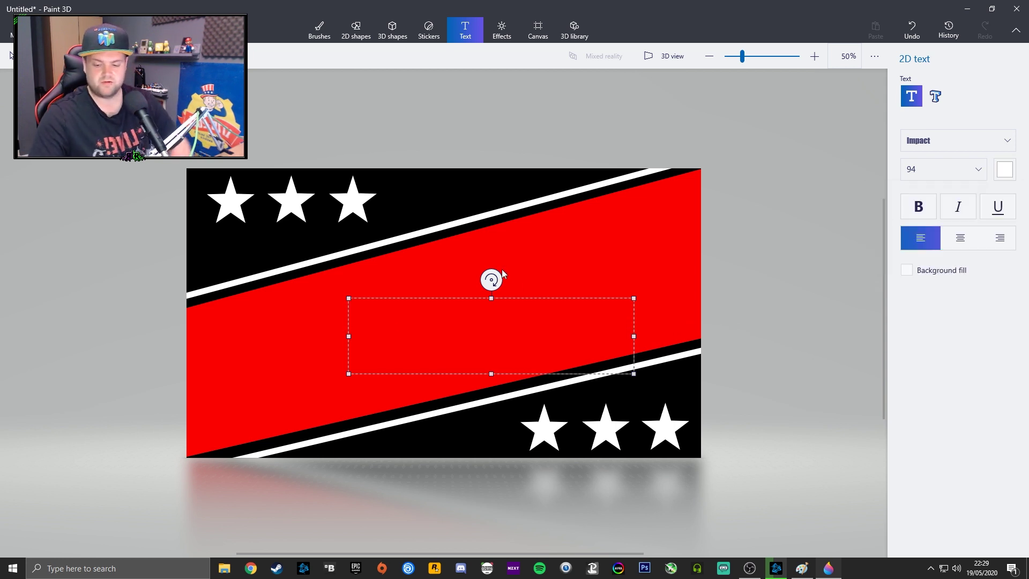
Enter the caption "STREAM STRTING SOON" with SOON roughly centred on the second line
type("STE")
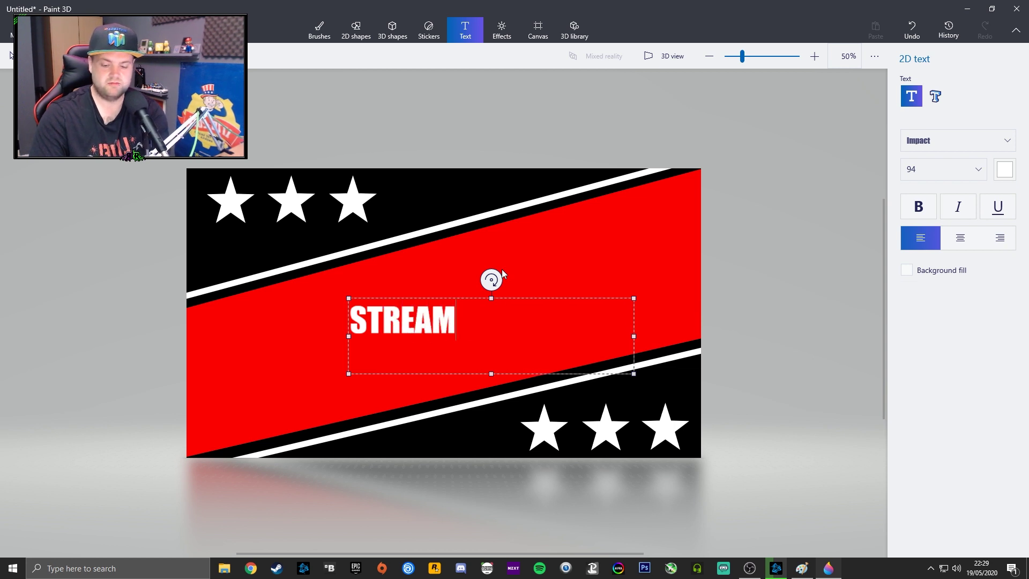
type("EAM STRT")
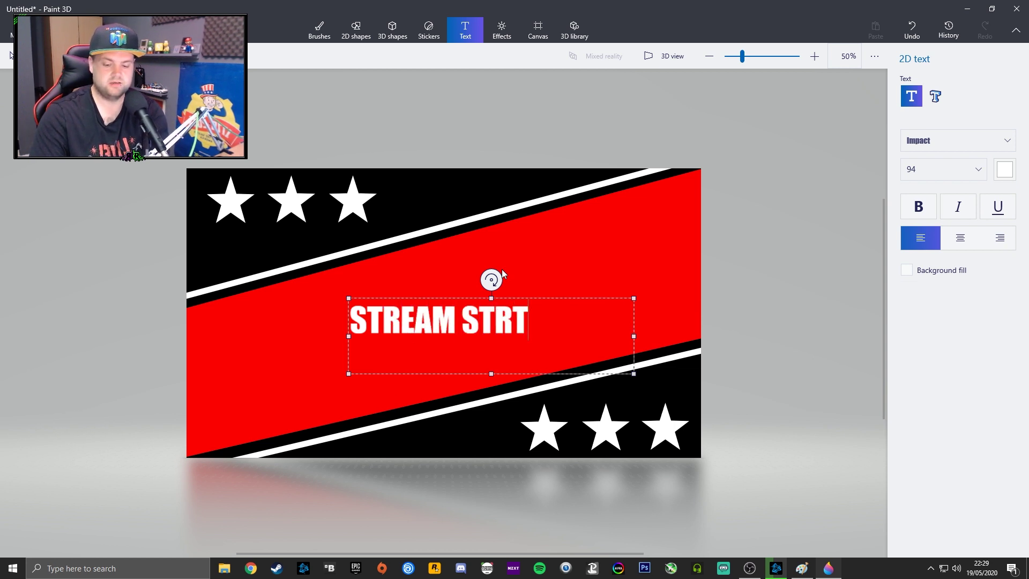
type("ING")
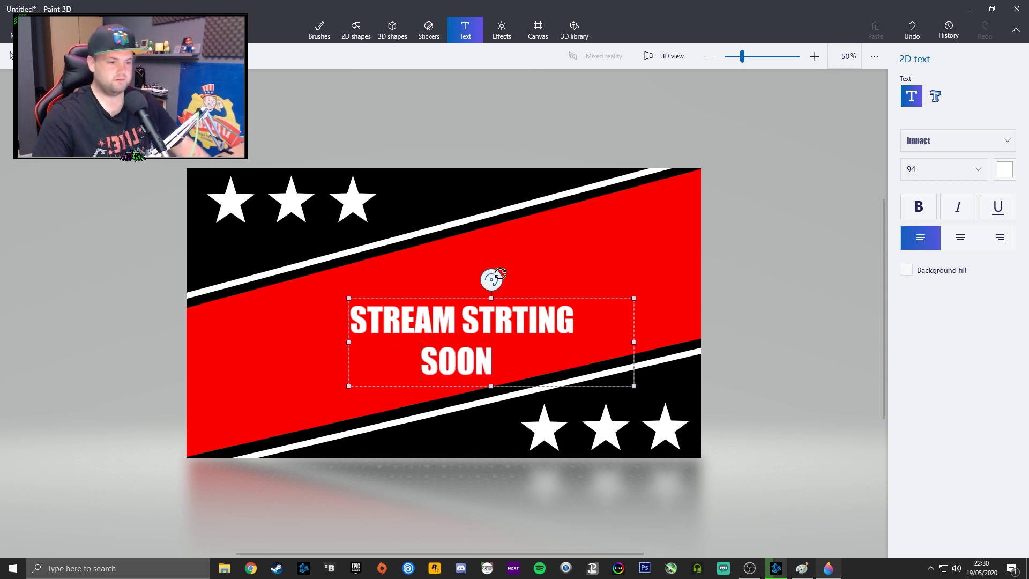
Rotate the white caption to follow the red band's slope, position it mid-band and commit it
left_click_drag(491, 280, 473, 282)
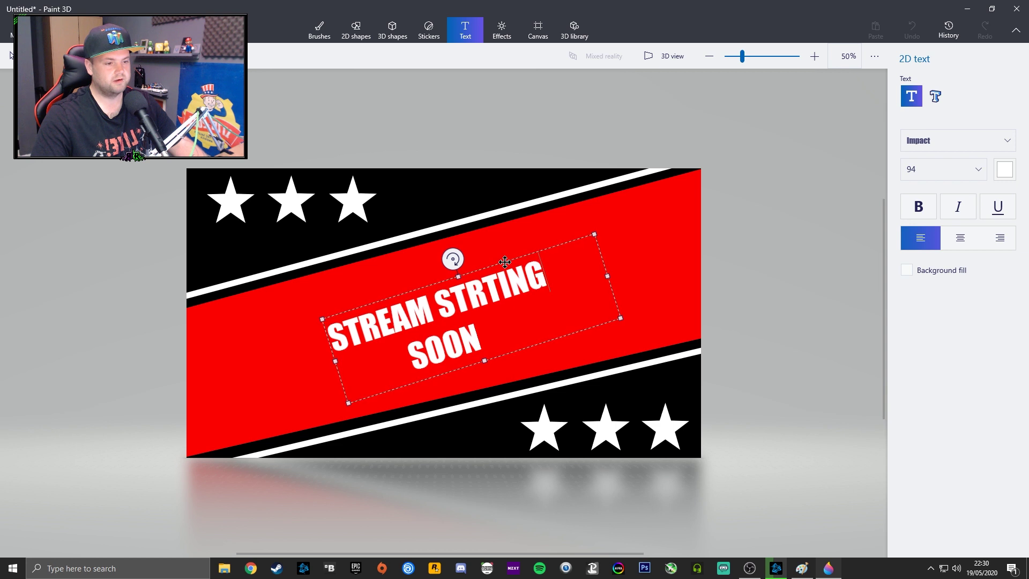
mouse_move(454, 260)
left_mouse_down()
mouse_move(456, 252)
mouse_move(467, 262)
left_mouse_up()
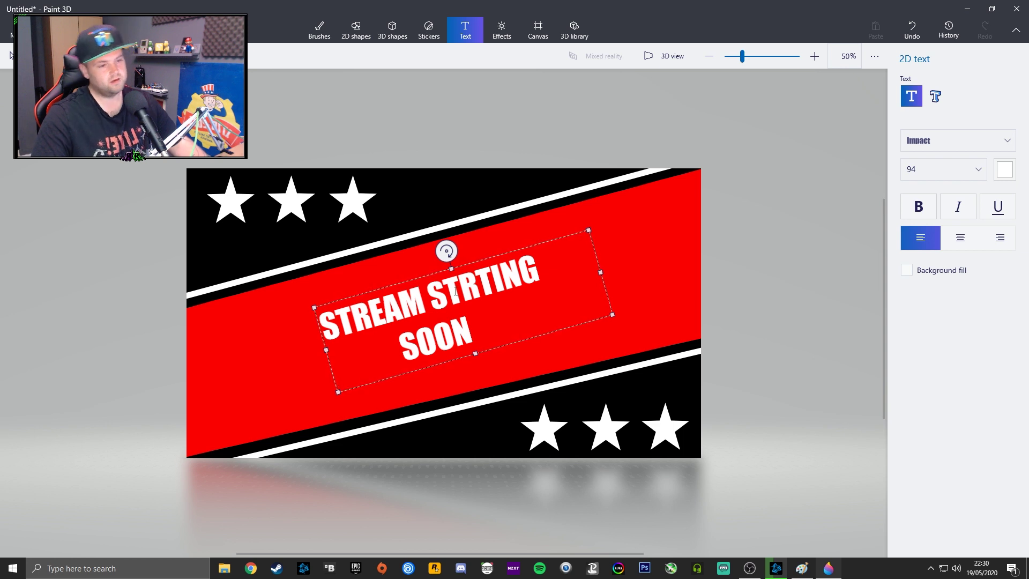
left_click(410, 345)
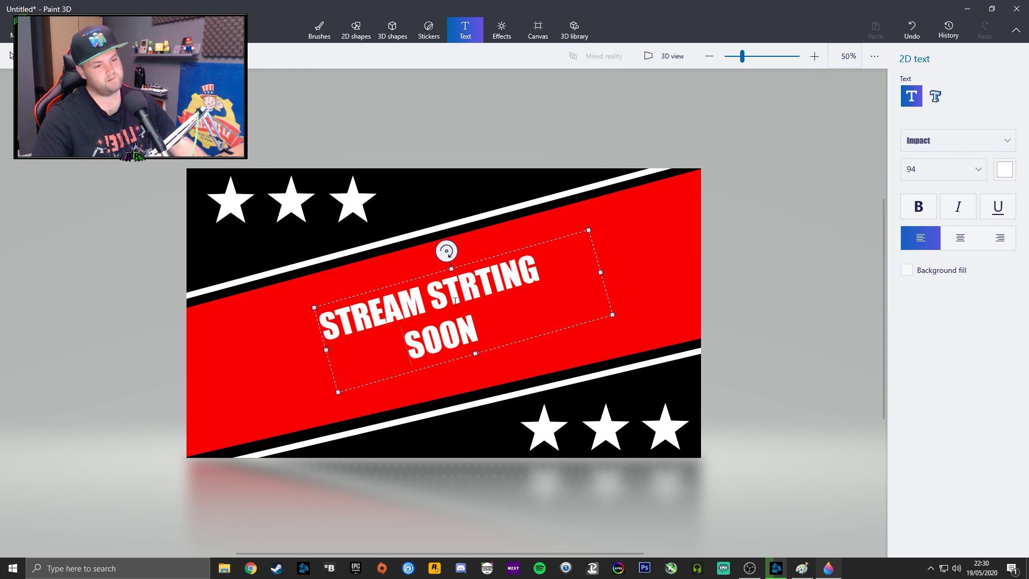
left_click_drag(427, 275, 432, 274)
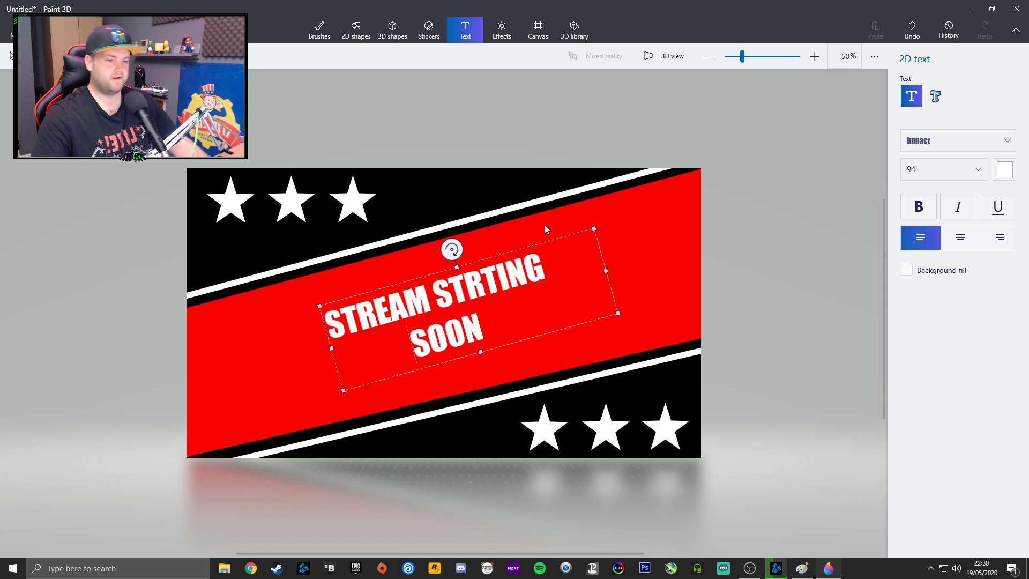
key("Return")
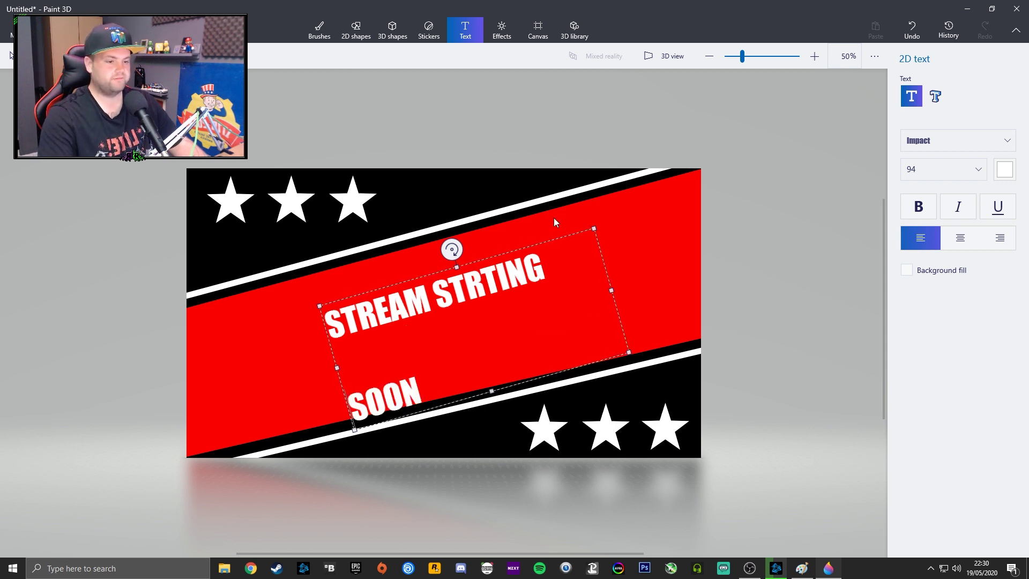
key("BackSpace")
left_click(712, 261)
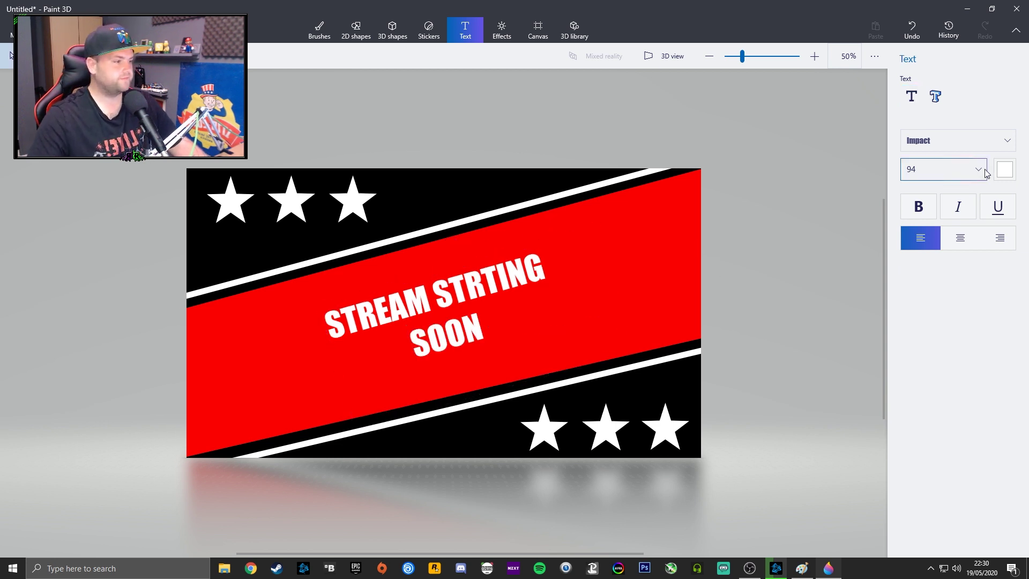
Try overlaying a second 2D text box in black on the white caption, starting with "STREAM ST"
left_click(911, 96)
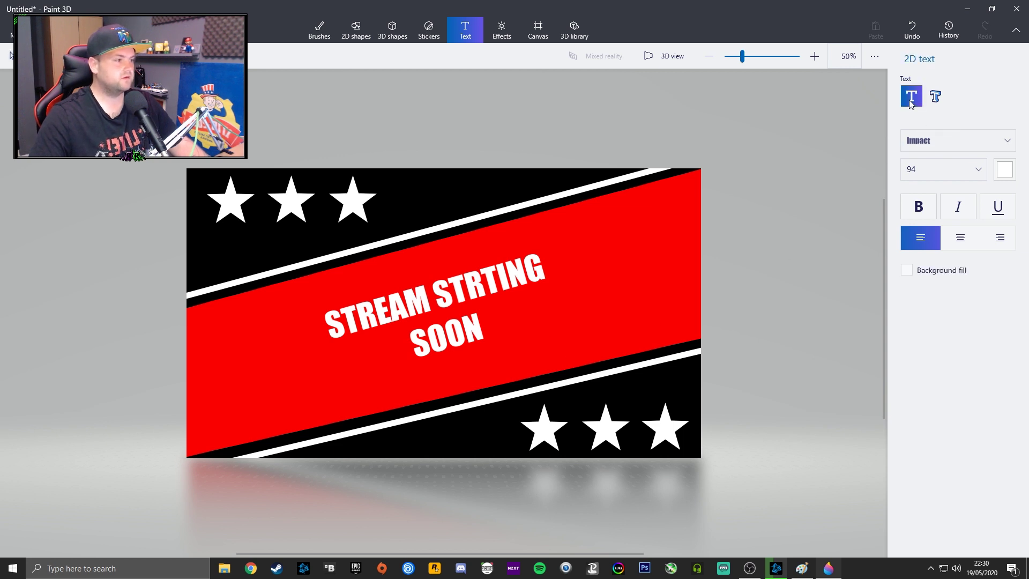
left_click(586, 342)
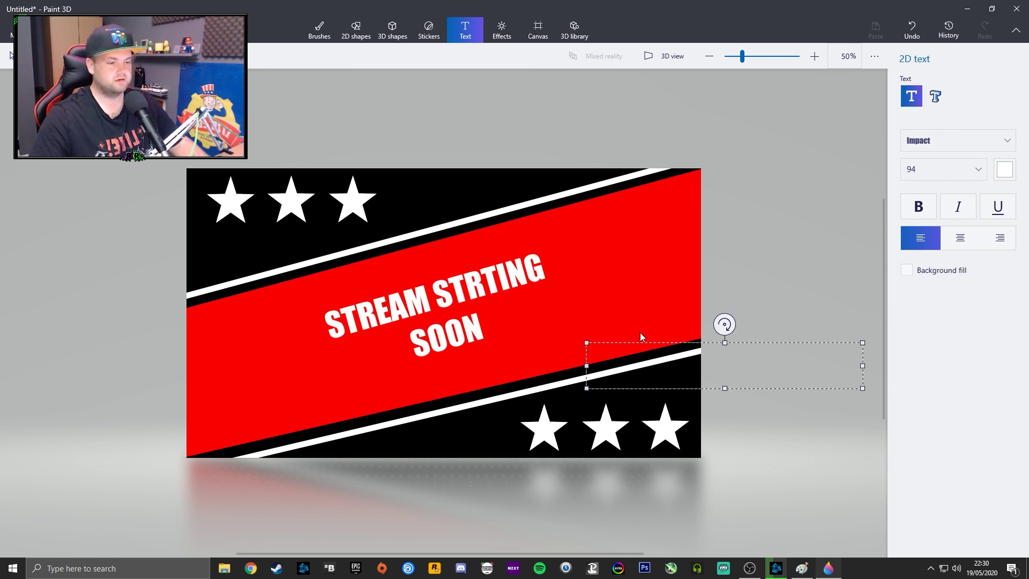
left_click_drag(638, 342, 470, 308)
left_click(1004, 169)
left_click(943, 207)
type("STREAM ST")
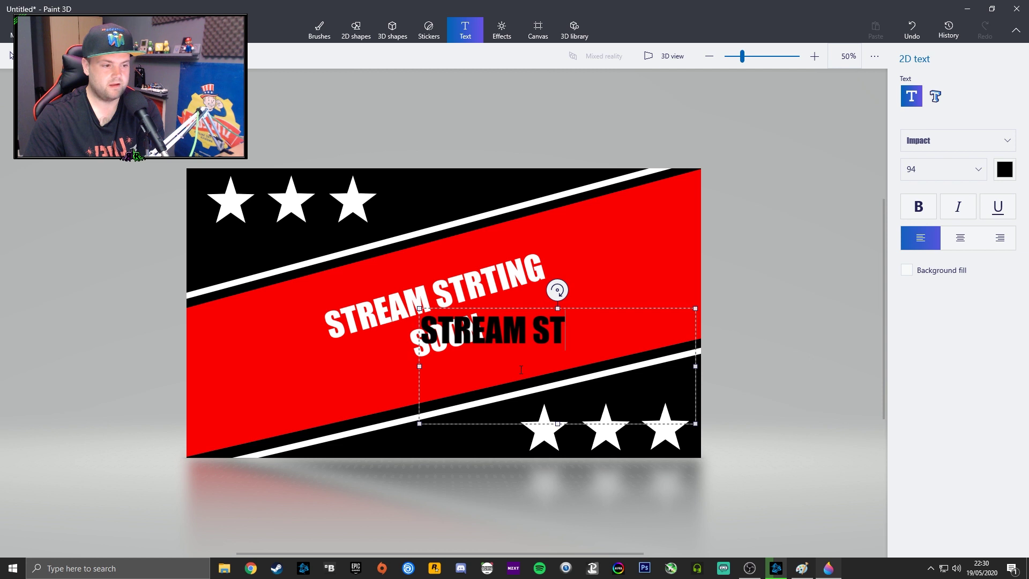
Discard the overlapping black text and undo the white caption
key("ctrl+z")
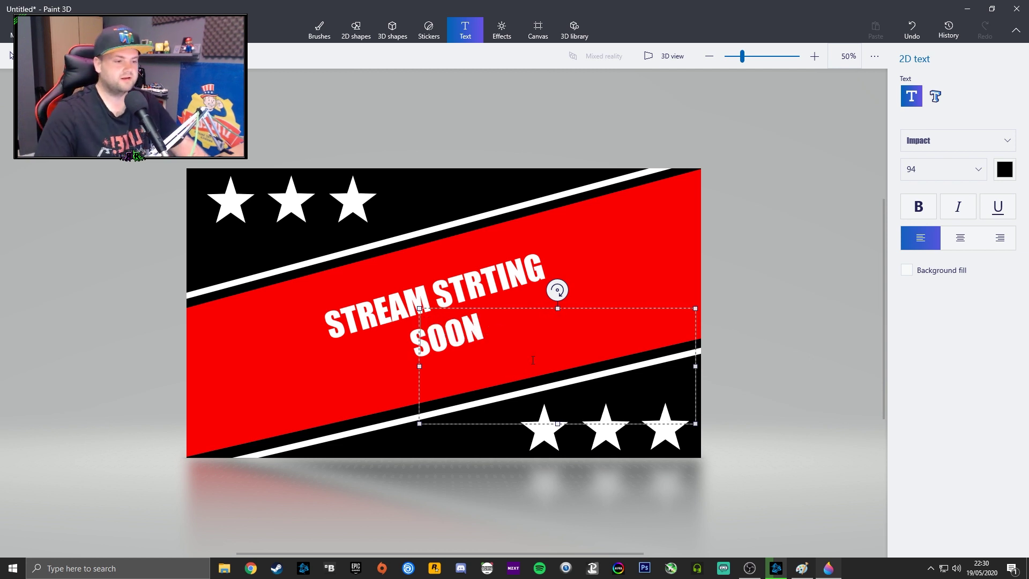
left_click(846, 258)
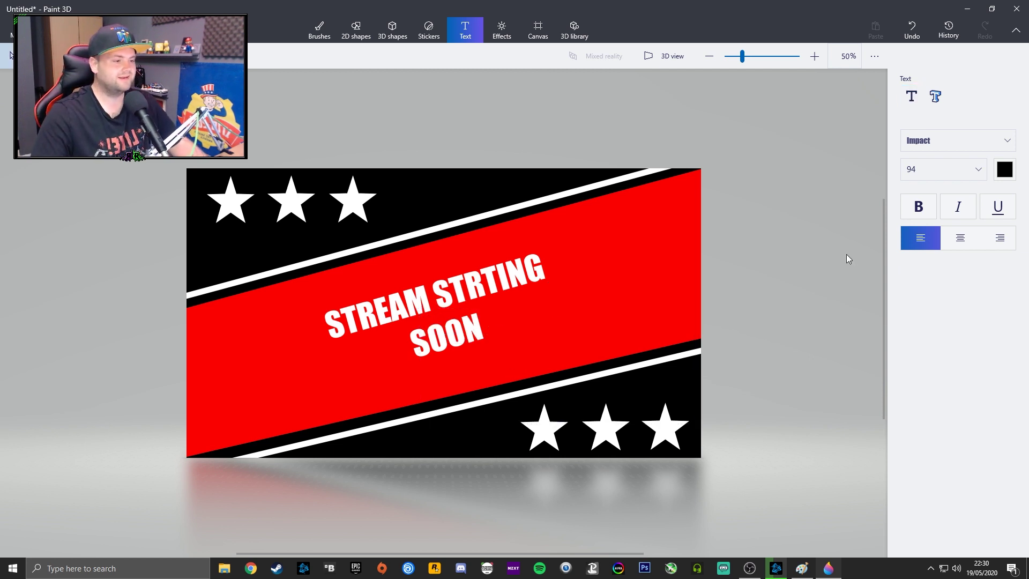
left_click(912, 30)
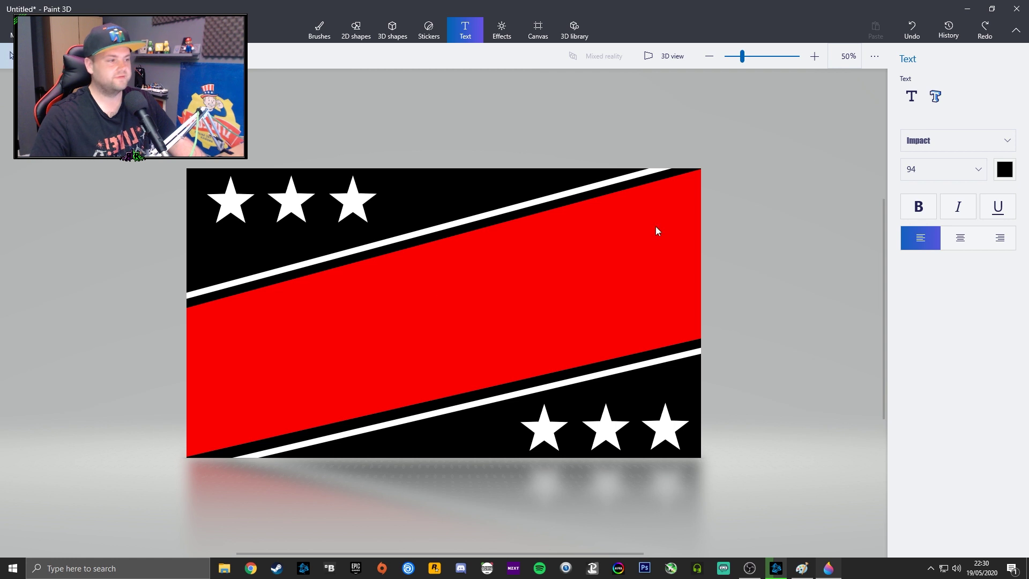
Add a black 2D caption "STREAM STARTING SOON" in the red band, with SOON centred on a second line and the text tilted along the band
left_click(901, 100)
left_click(314, 314)
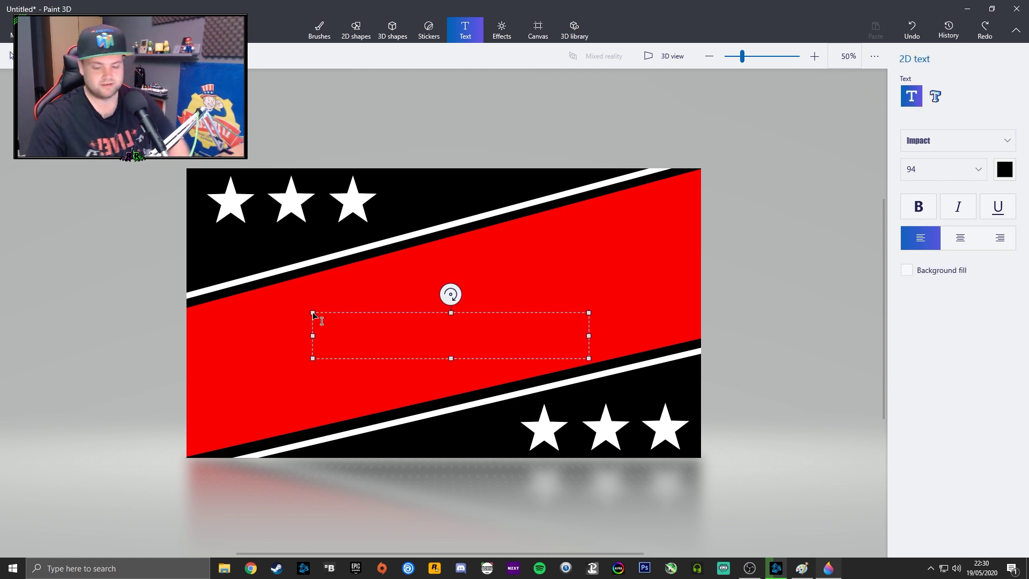
type("STRE")
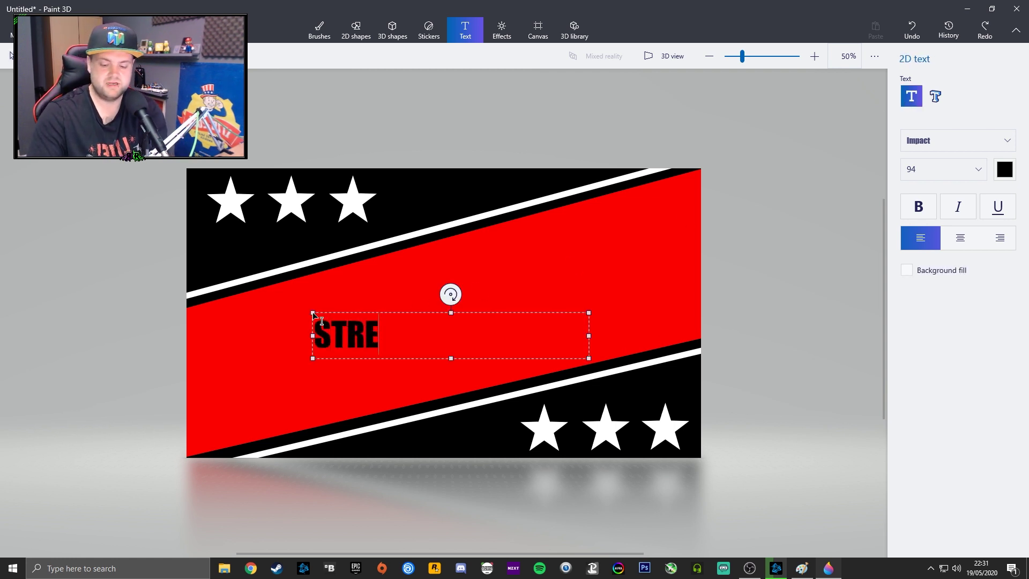
type("AM STARTING SOON")
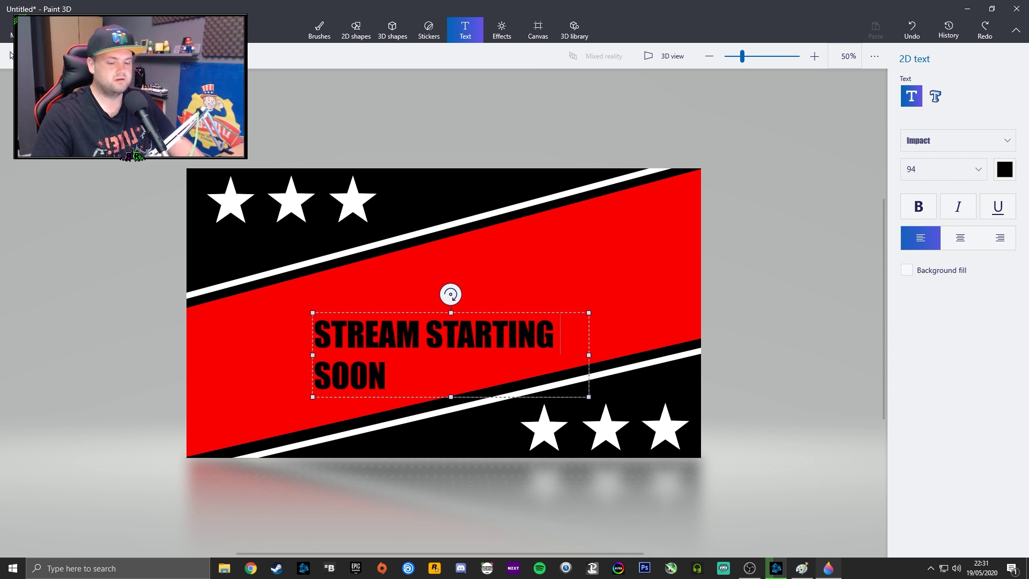
key("Tab")
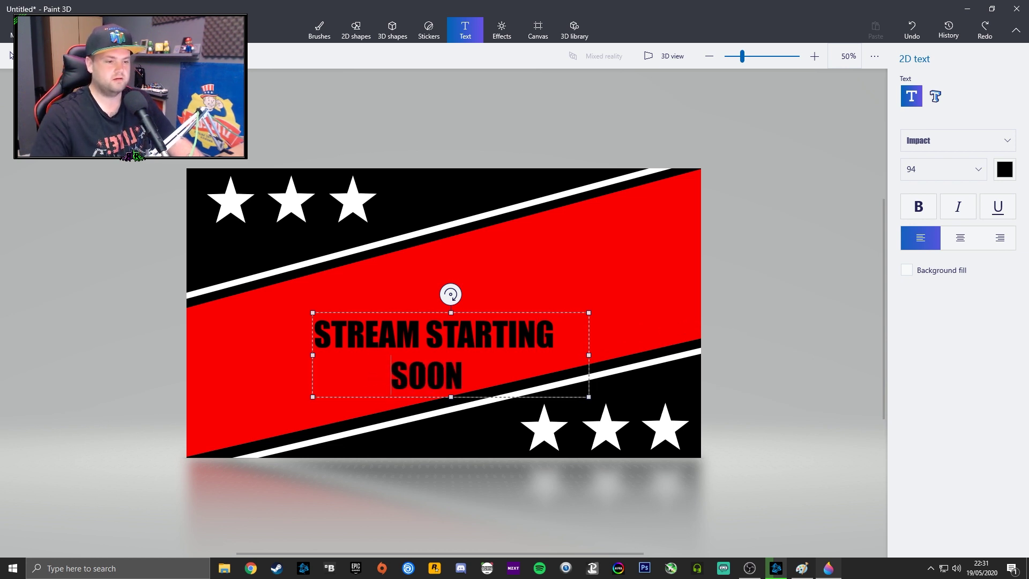
left_click_drag(406, 314, 424, 273)
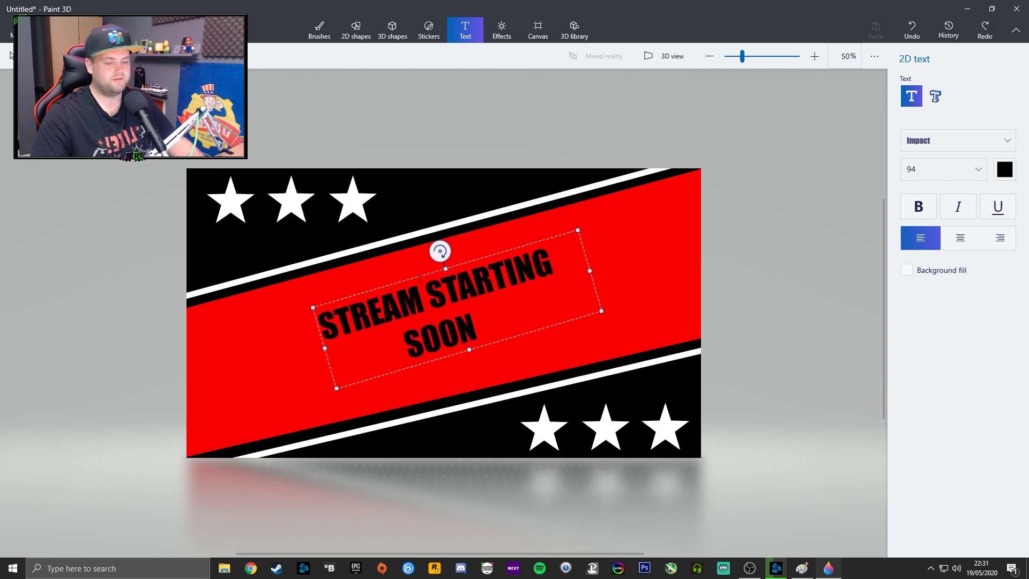
left_click(731, 285)
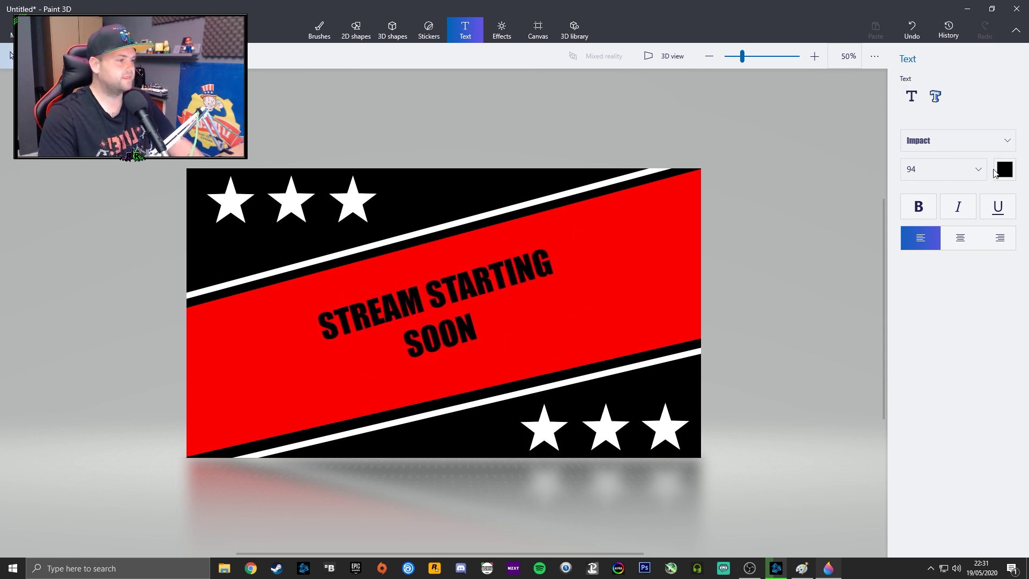
Add a white 2D Impact caption "STREAM STARTING SOON" beside the black text, with SOON centred on a second line
left_click(1004, 169)
left_click(900, 211)
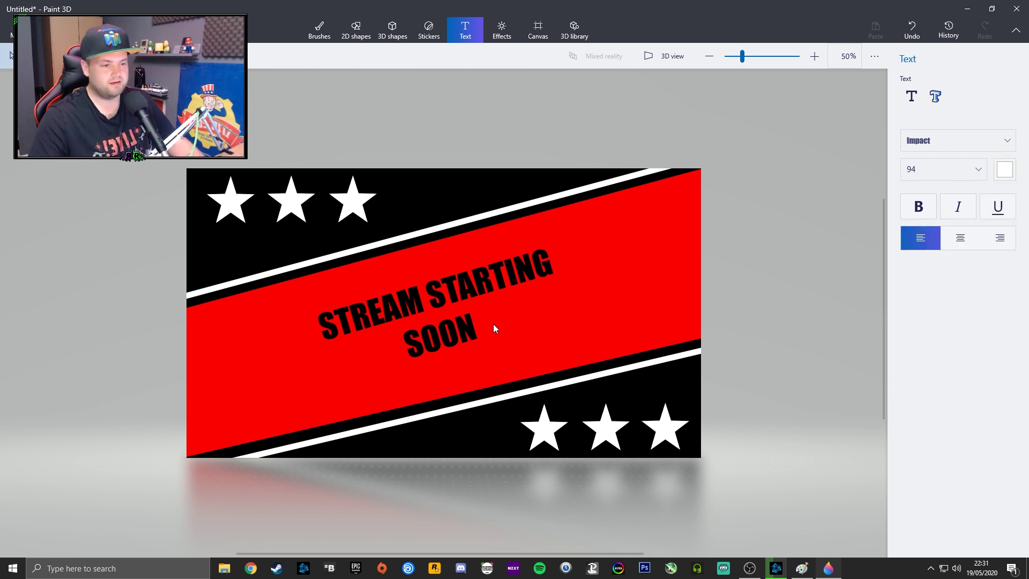
left_click(911, 96)
left_click(603, 296)
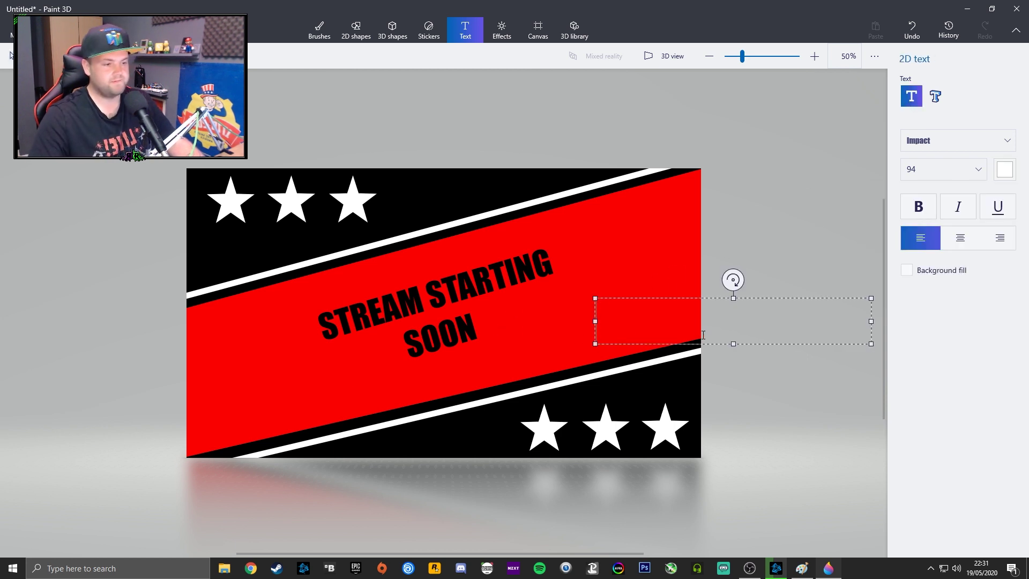
type("STREAM")
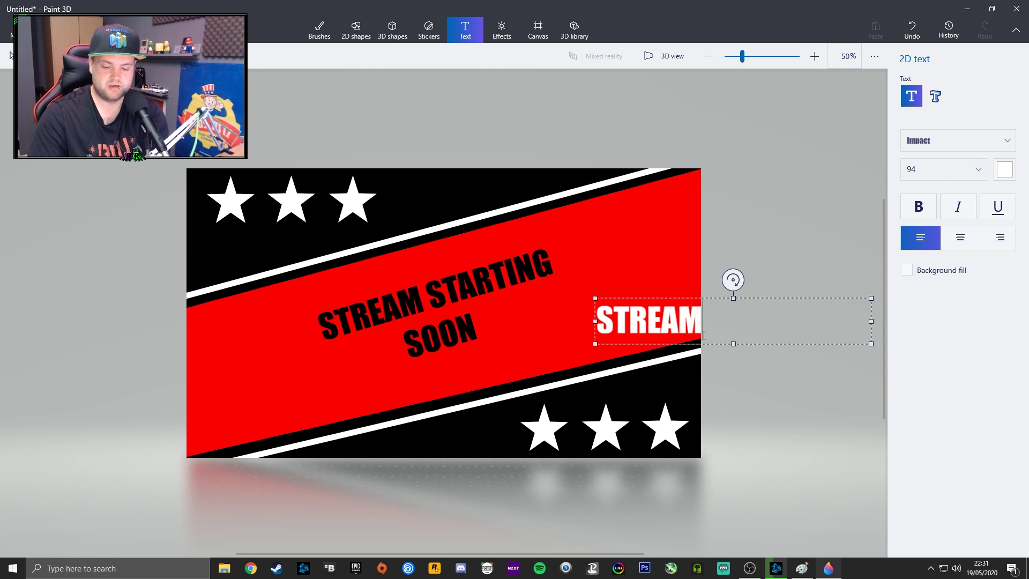
type(" STARTING")
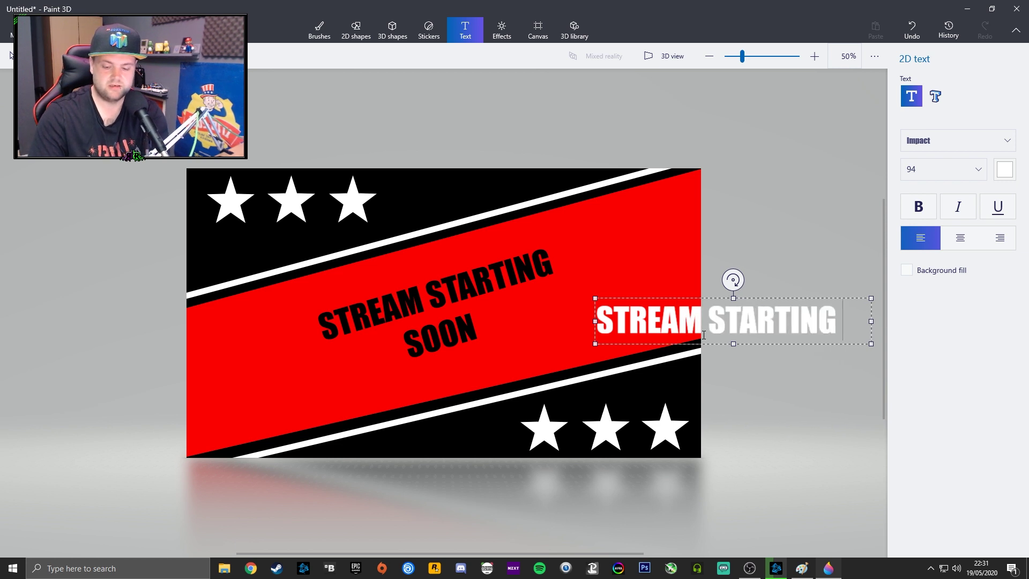
key("Return")
type("SOON")
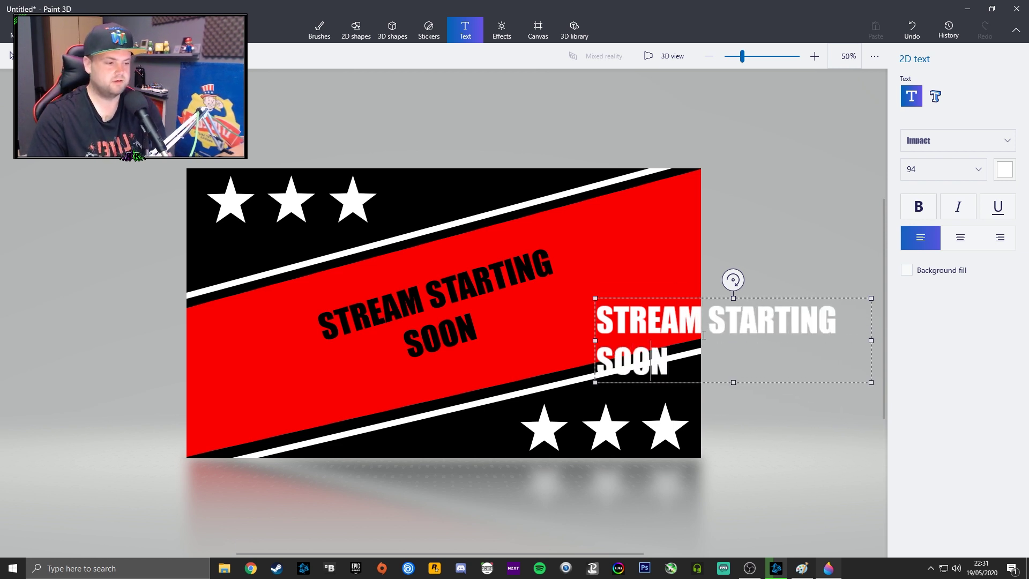
key("Home")
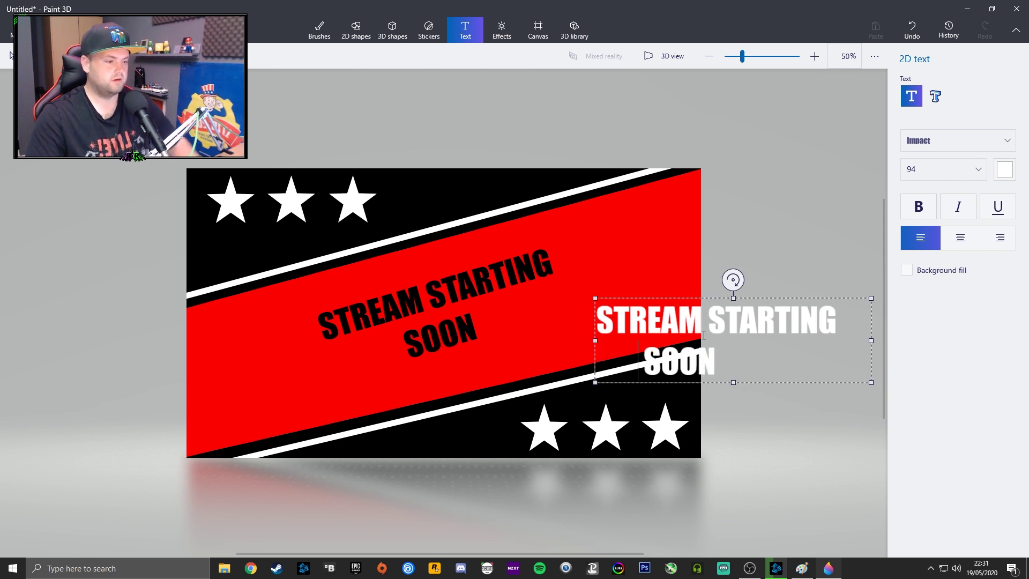
Rotate the white caption to about -15°, align it slightly offset over the black text, and commit it
left_click_drag(718, 296, 427, 277)
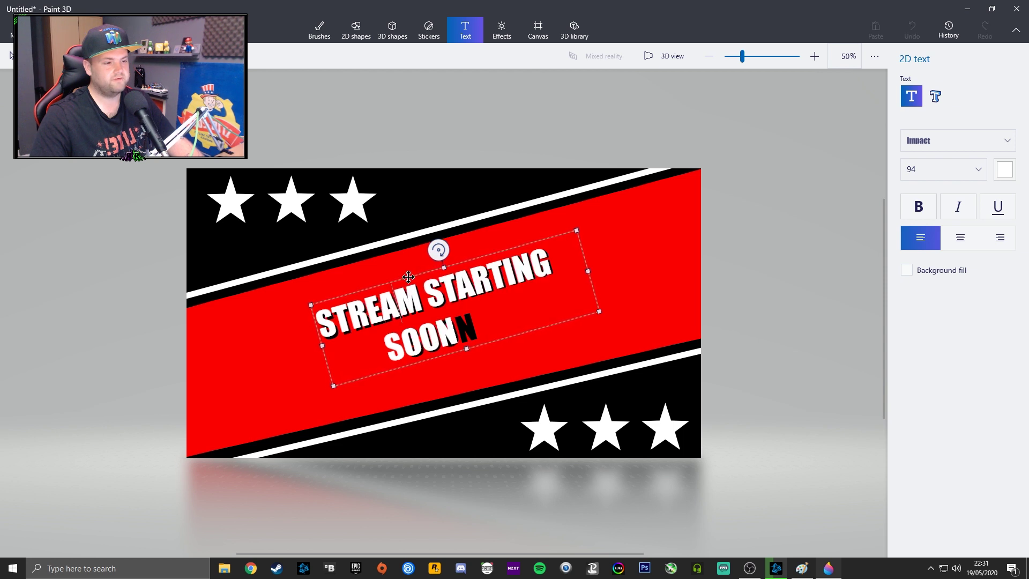
left_click_drag(438, 250, 435, 251)
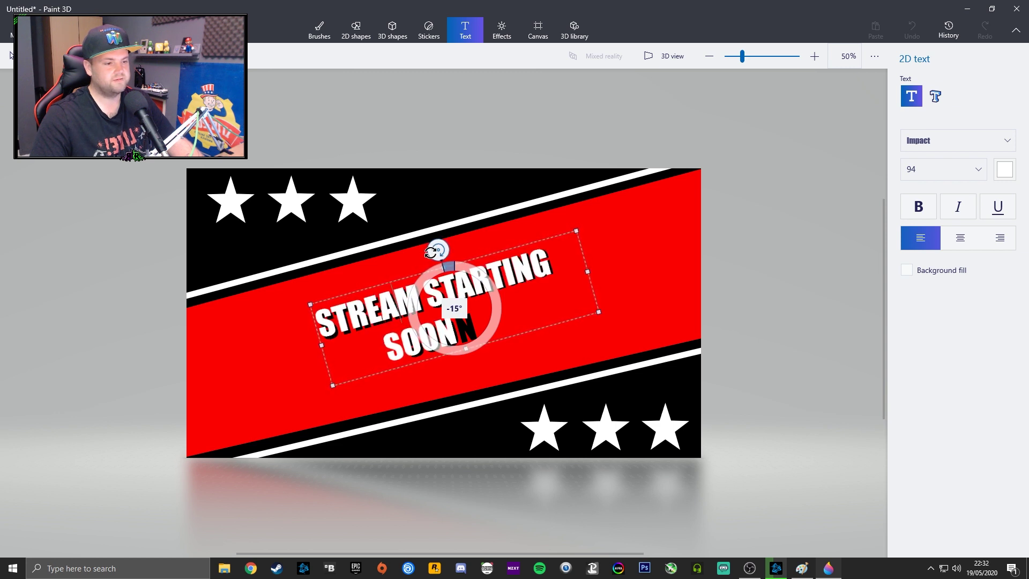
left_click_drag(429, 253, 434, 257)
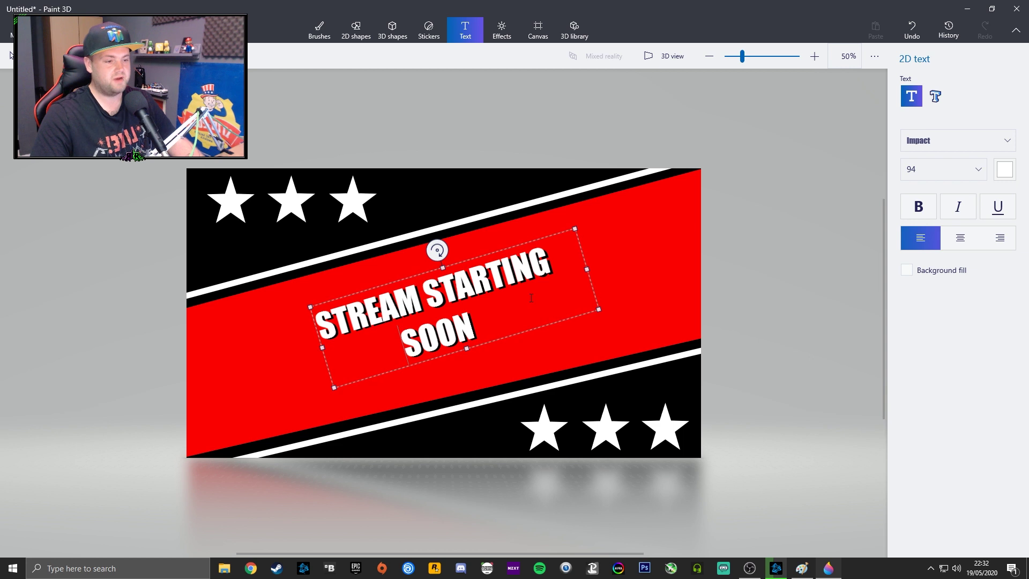
left_click(791, 227)
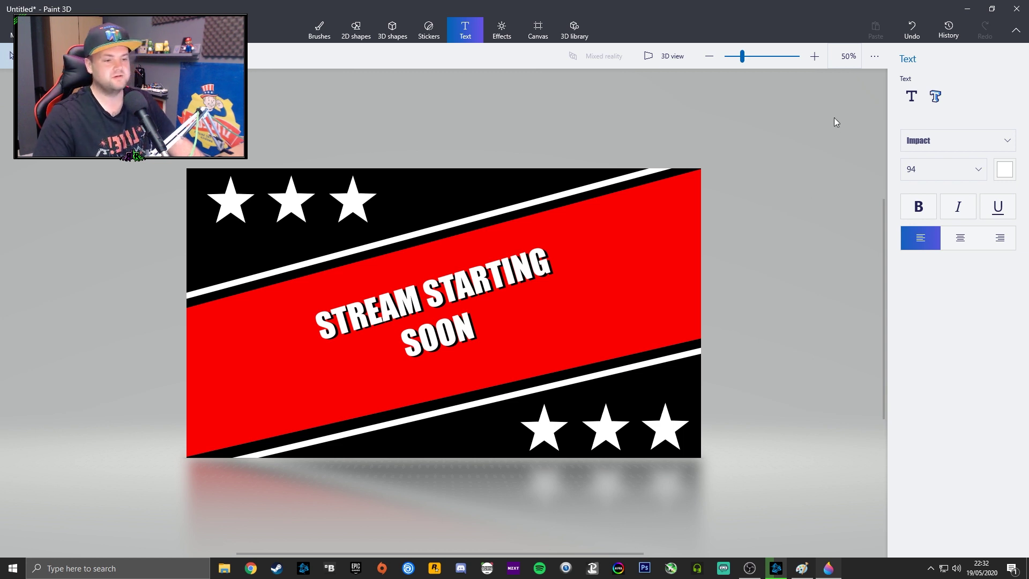
left_click(921, 28)
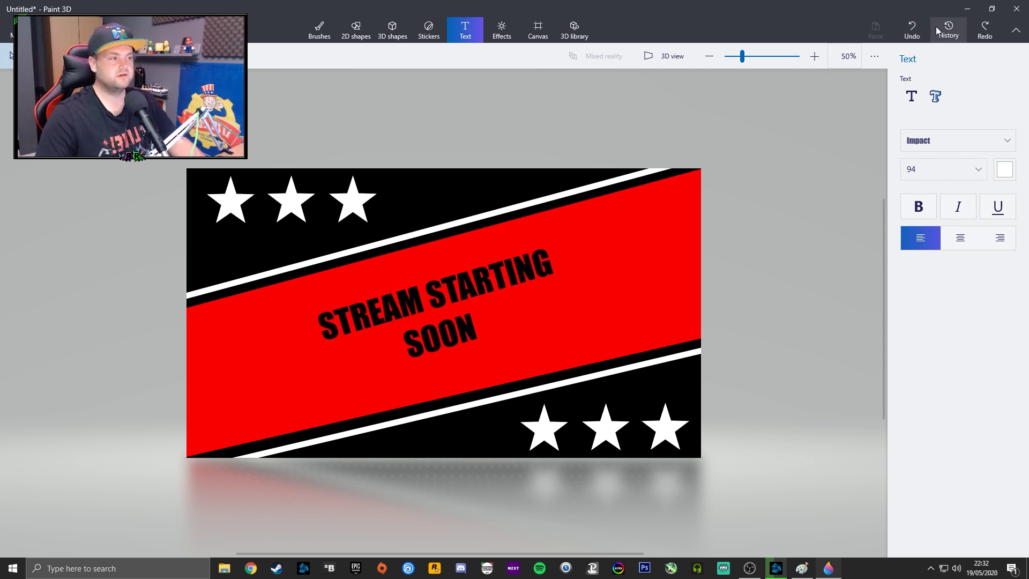
left_click(985, 29)
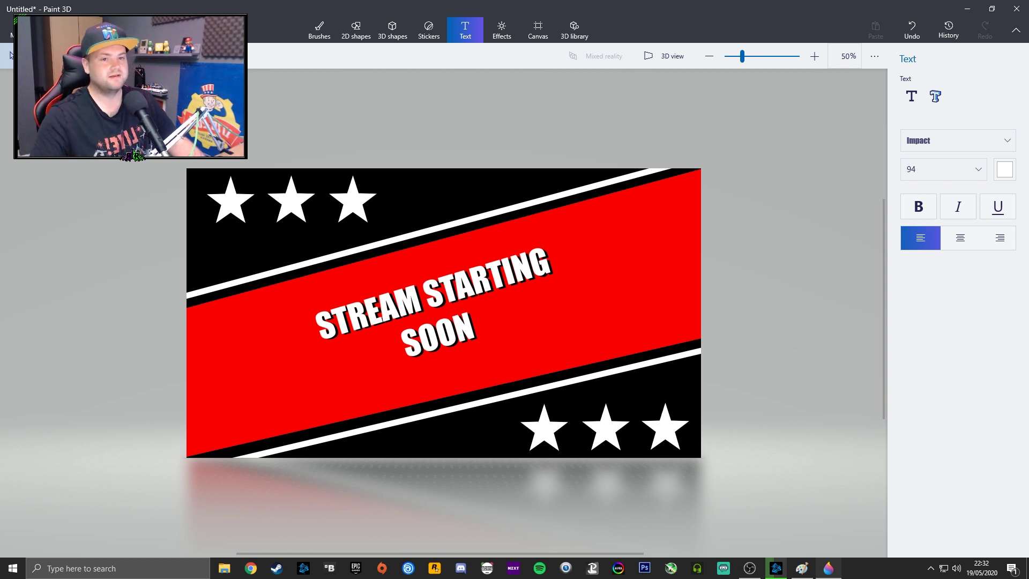
Save the graphic as a JPEG image named "STARTING SOON" in the overlay folder and decline the app rating request
left_click(11, 31)
left_click(55, 168)
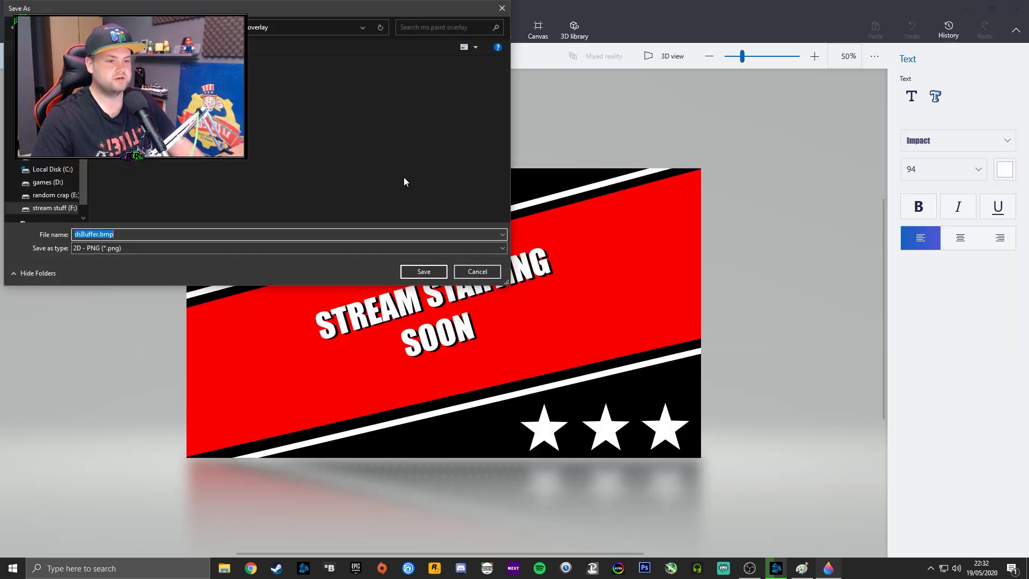
left_click(127, 231)
left_click(57, 234)
type("s")
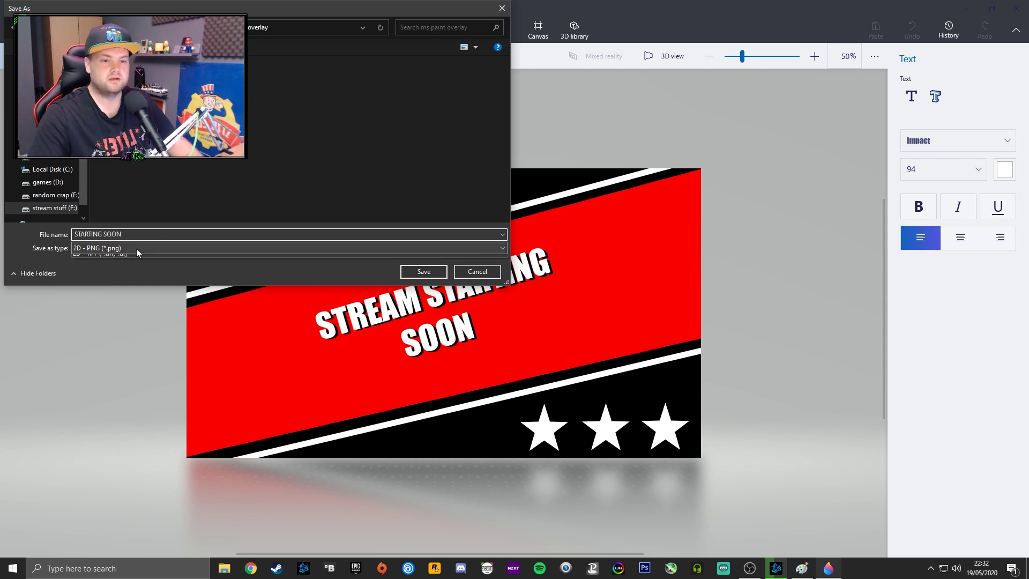
left_click(170, 266)
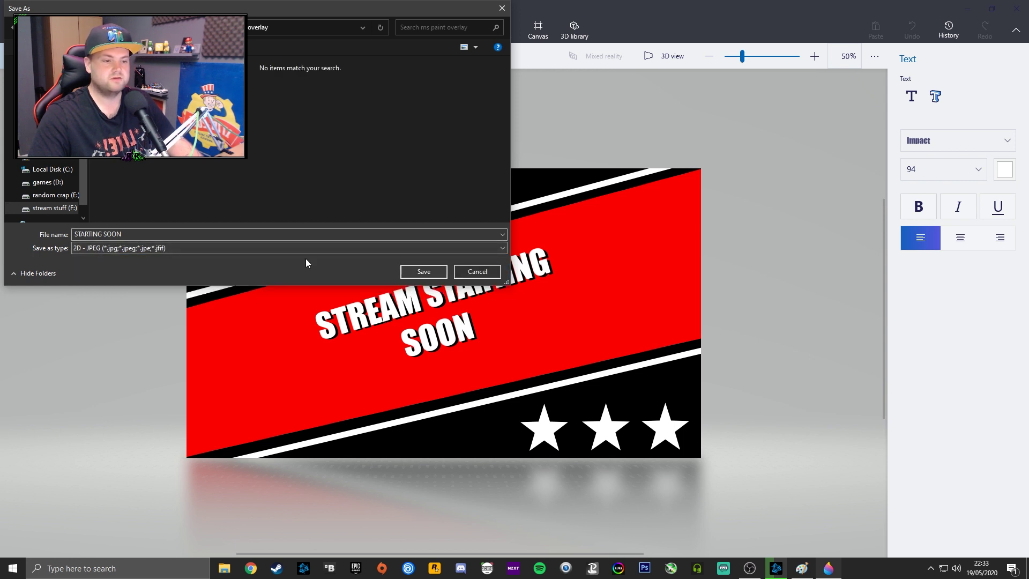
left_click(228, 248)
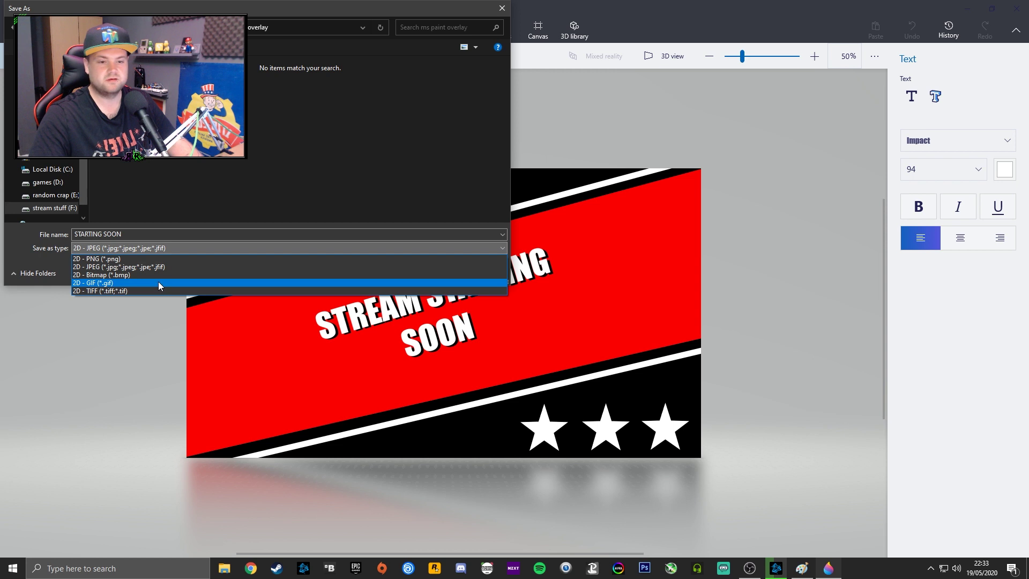
left_click(177, 268)
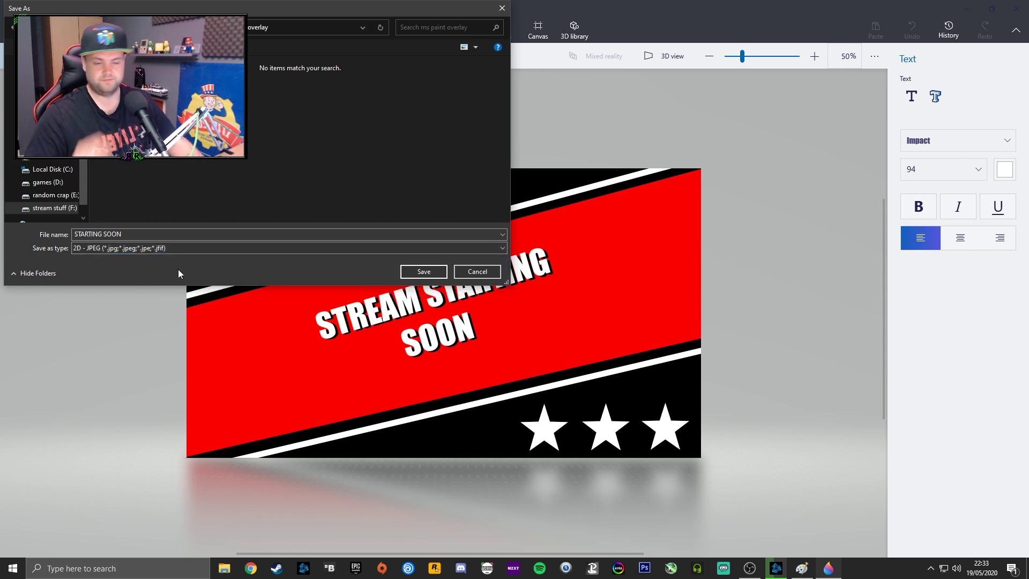
left_click(424, 271)
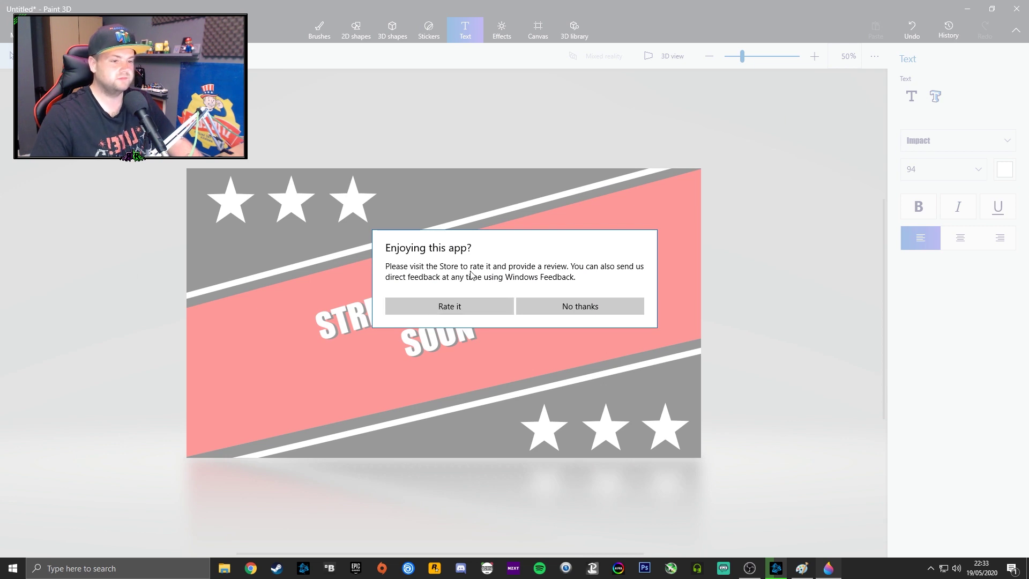
left_click(576, 306)
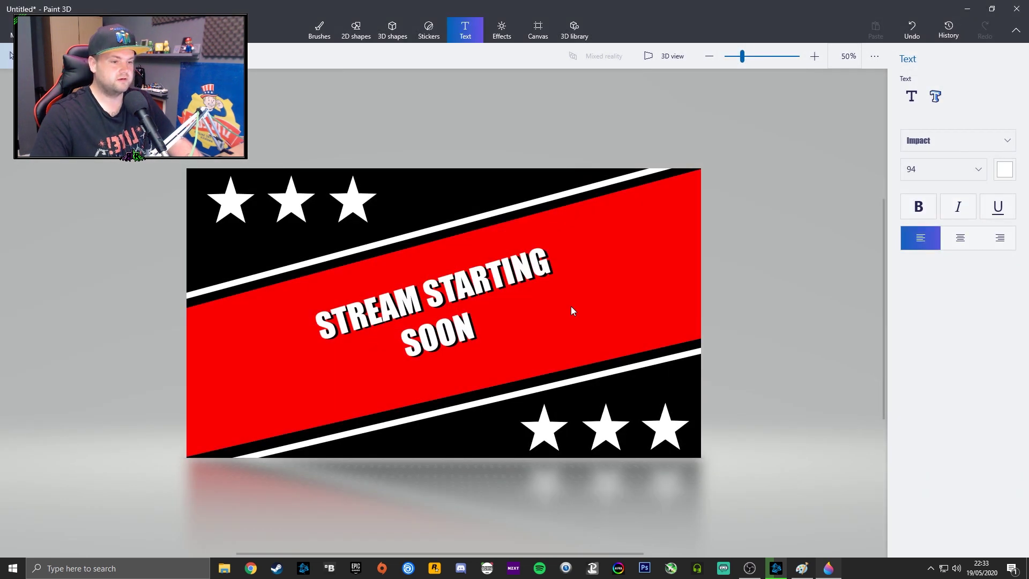
Undo the STREAM STARTING SOON captions and place a new, taller 2D text box in the red band
left_click(923, 37)
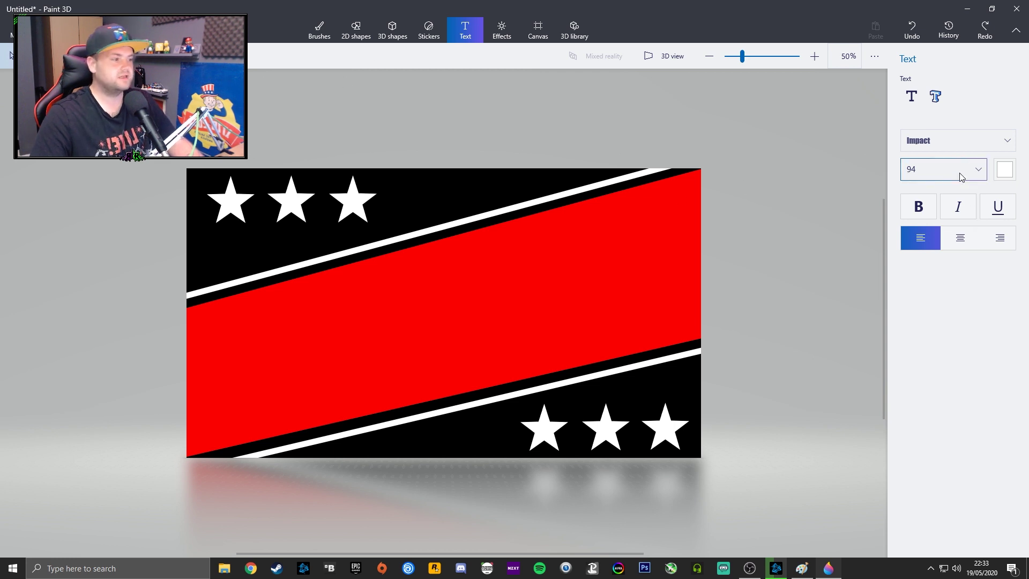
left_click(910, 96)
left_click(336, 305)
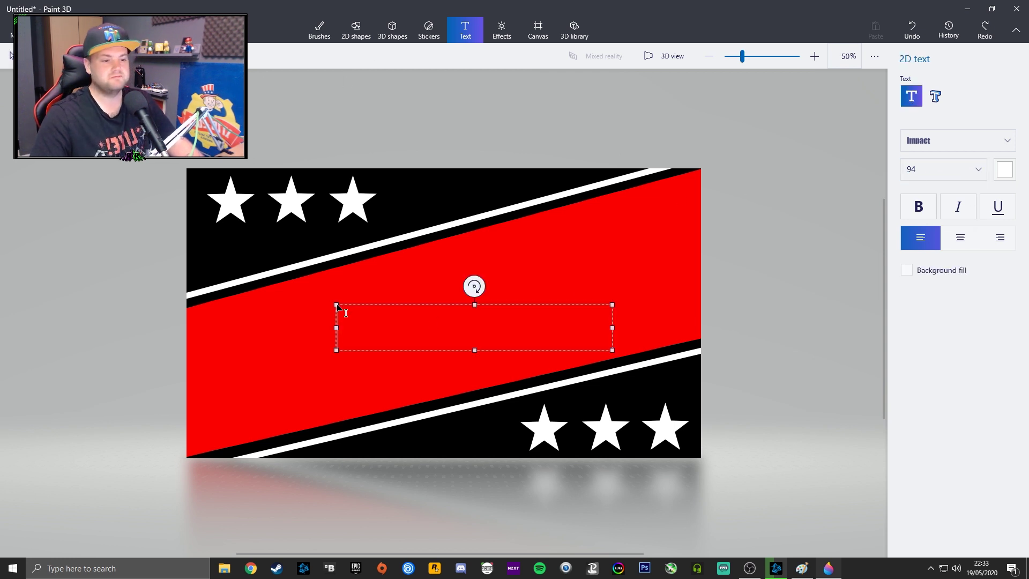
left_click_drag(477, 350, 476, 425)
left_click_drag(412, 345, 379, 301)
Enter "BE RIGHT BACK" in black with one word per line, and tilt the caption along the red band
type("BE R")
key("BackSpace")
key("BackSpace")
key("ctrl+e")
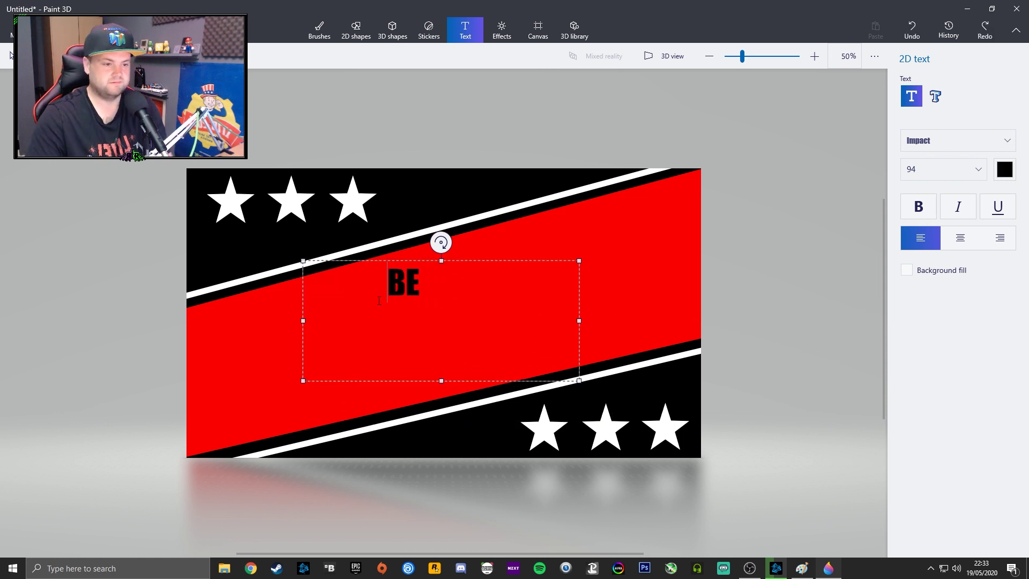
key("Return")
type("RIGHT")
key("Return")
type("BACK")
left_click_drag(441, 242, 419, 238)
Start a white copy of the BE RIGHT BACK caption beside the black one, with BE and RIGHT on separate lines
left_click(597, 260)
type("BE")
key("Return")
type("RIGHT")
Remove the BE RIGHT BACK captions so that the red band is empty
key("ctrl+z")
key("ctrl+z")
key("ctrl+z")
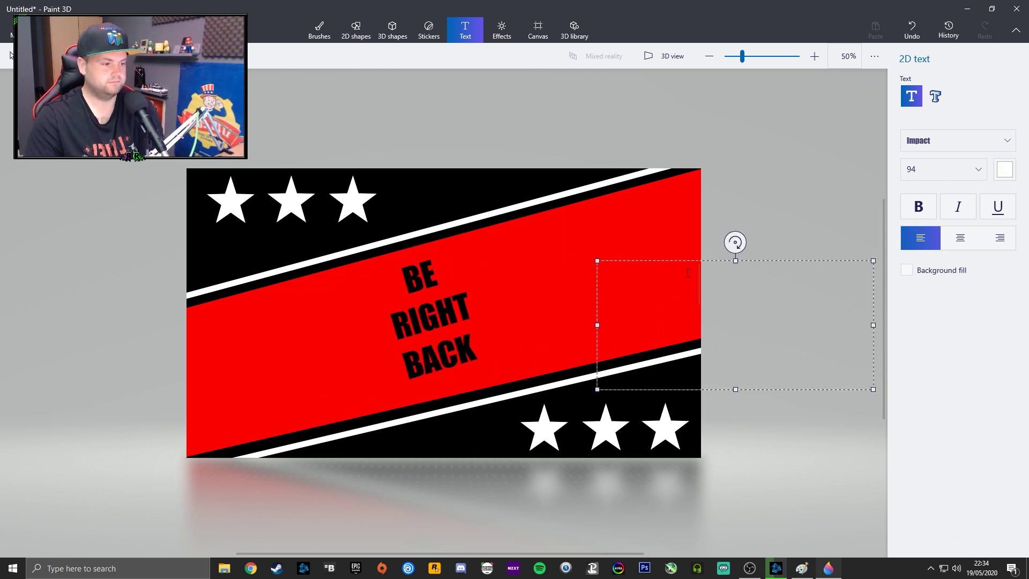
left_click(911, 29)
key("ctrl+y")
key("ctrl+y")
key("ctrl+y")
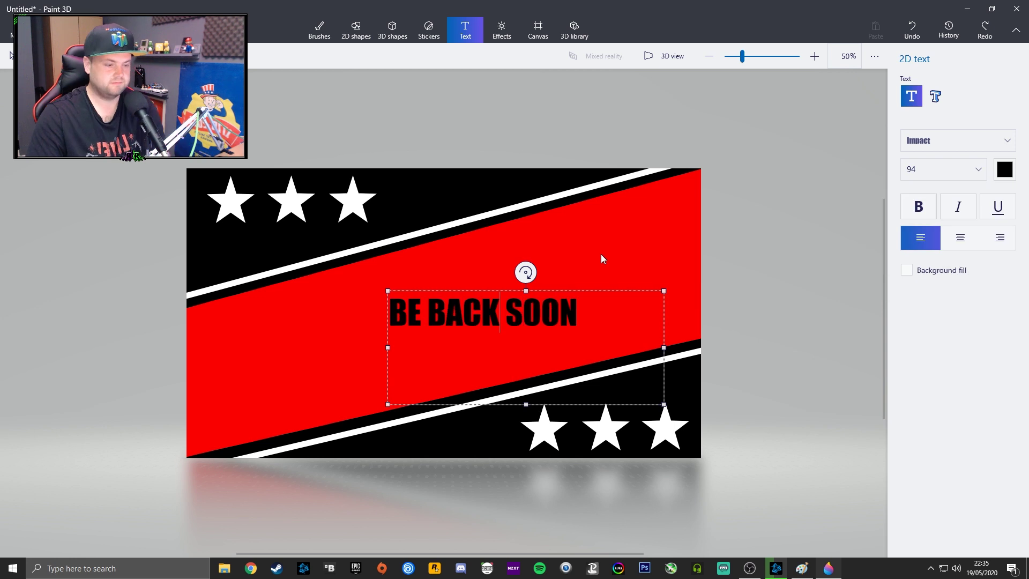
Add a black 2D caption "BE BACK SOON" in the red band, split it onto two lines and reposition it
left_click(911, 97)
left_click(524, 263)
type("BE BACK SOON")
left_click(640, 284)
key("Return")
left_click_drag(614, 262, 479, 247)
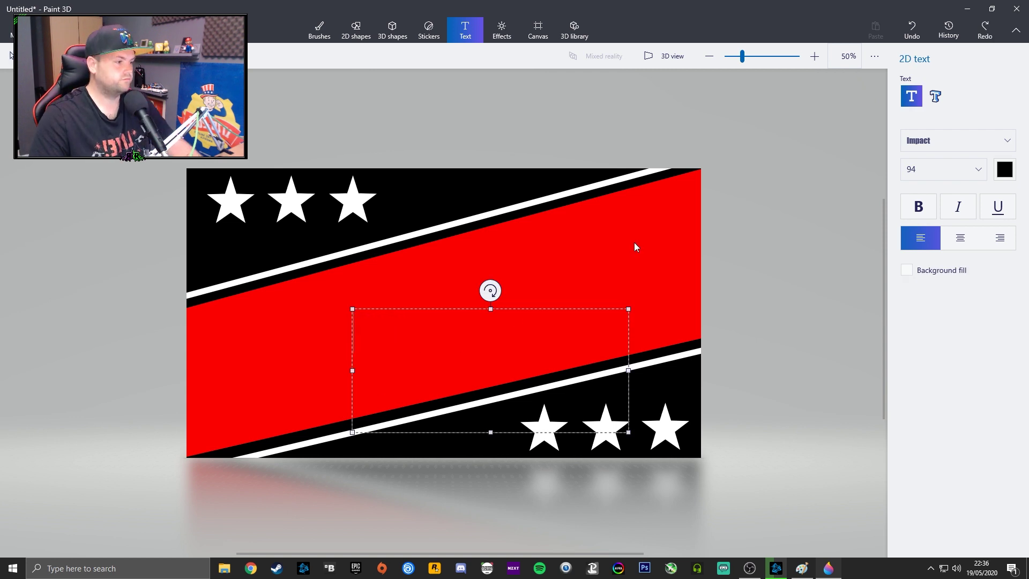
Enter a black caption "STREAM ENDING SOON" on two lines, with "THANKS FOR WATCHING" below it at size 48
type("STREAM ENDING")
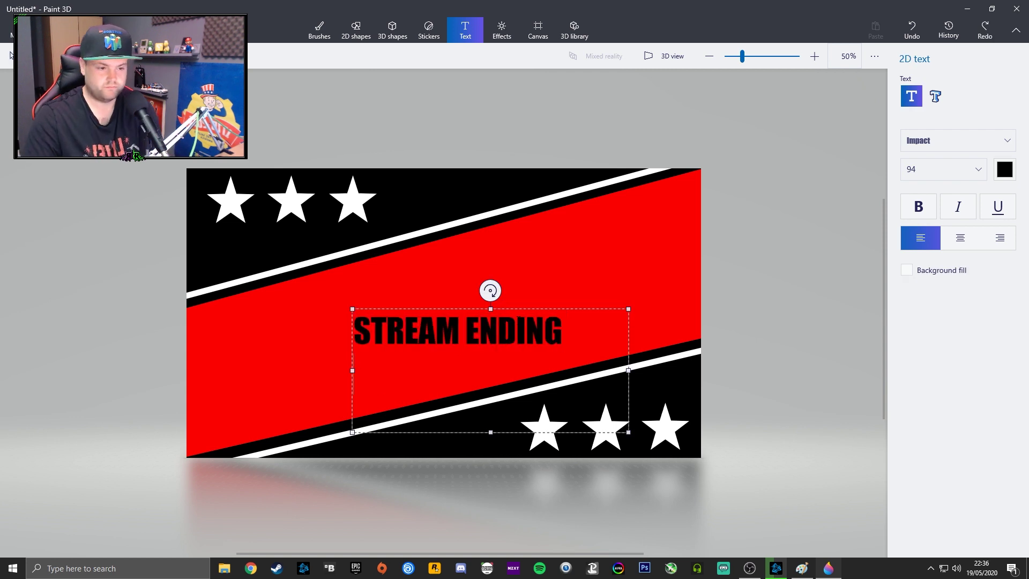
key("Return")
type("SOON")
key("Return")
left_click(943, 169)
left_click(930, 138)
type("THANKS FOR WATCHING")
Move the black STREAM ENDING SOON caption to mid-band and tilt it to follow the red band's slope
left_click_drag(549, 309, 502, 270)
left_click_drag(443, 252, 421, 255)
left_click_drag(502, 251, 523, 244)
Add a white copy of the caption beside it, with STREAM ENDING, SOON, and THANKS FOR WATCHING at size 48
left_click(602, 246)
type("STREAM ENDING")
key("Return")
type("SOON")
key("Return")
left_click(943, 169)
left_click(930, 138)
type("THANKS FOR WATCHING")
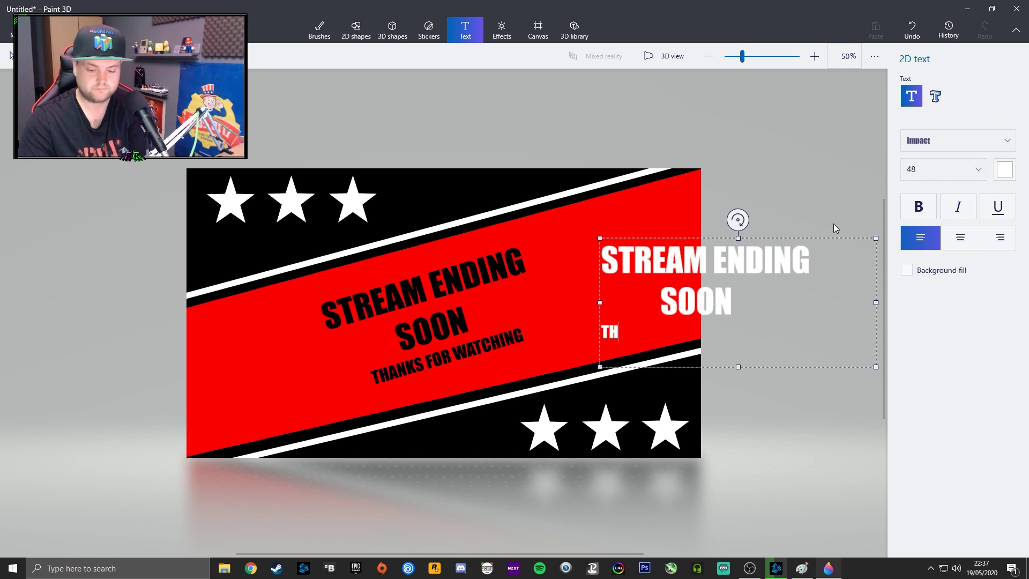
Tilt the white ending caption, lay it slightly offset over the black one and commit it
left_click_drag(697, 348, 539, 346)
left_click_drag(582, 219, 440, 240)
left_click_drag(407, 338, 398, 333)
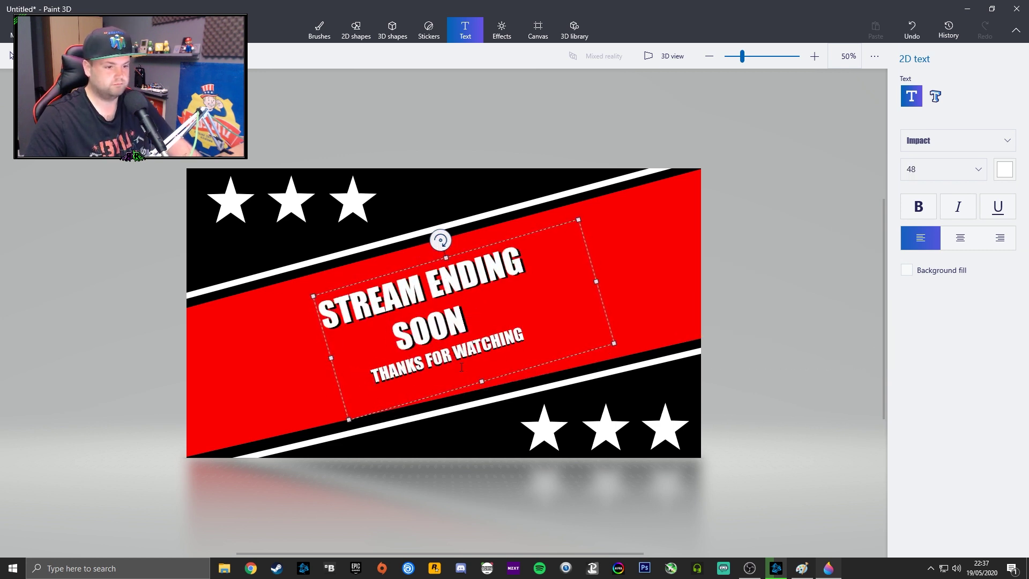
left_click(290, 127)
Clear the ending design and return to a blank white canvas
key("ctrl+s")
key("Escape")
key("ctrl+n")
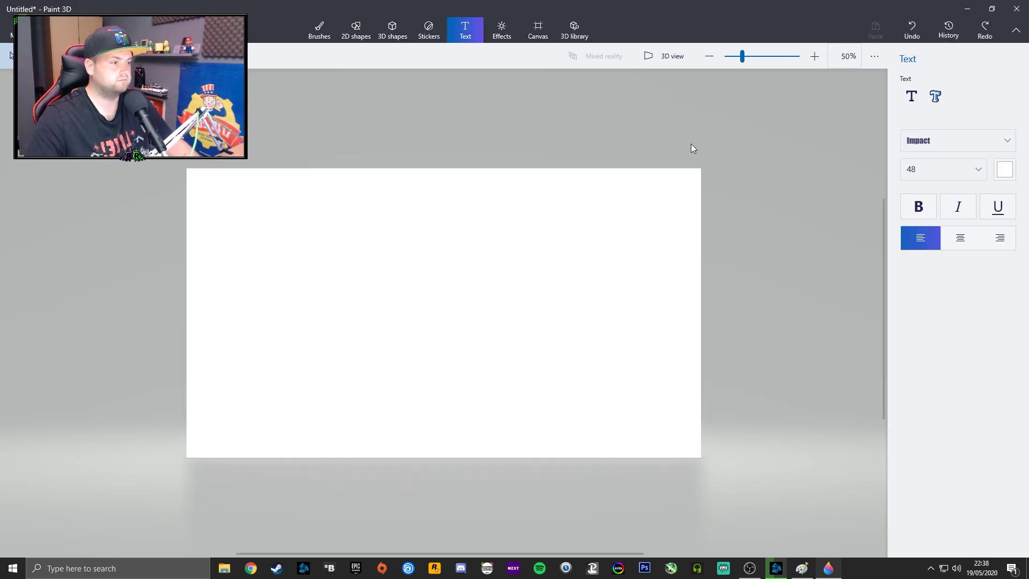
Draw a black rectangular frame around the canvas edges, leaving the interior white
left_click(355, 29)
left_click(958, 144)
left_click_drag(187, 168, 701, 457)
left_click(782, 429)
left_click_drag(193, 176, 693, 448)
key("Delete")
left_click(319, 29)
left_click(1006, 115)
Select an area of about 20 × 66 px on the black frame's upper edge, near its left corner
left_click(11, 35)
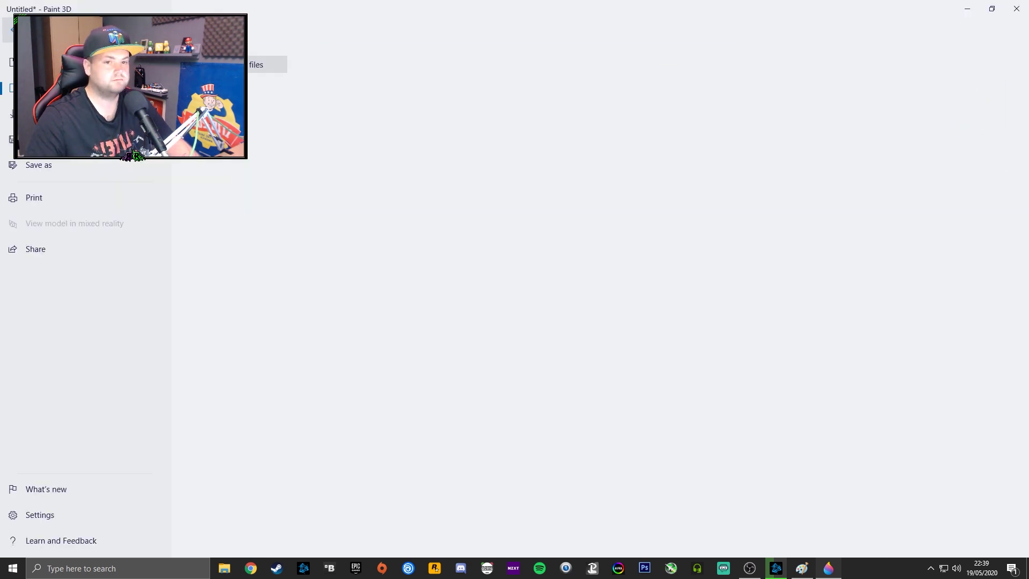
key("Escape")
scroll(333, 97, "up", 1)
left_click(356, 29)
left_click(11, 55)
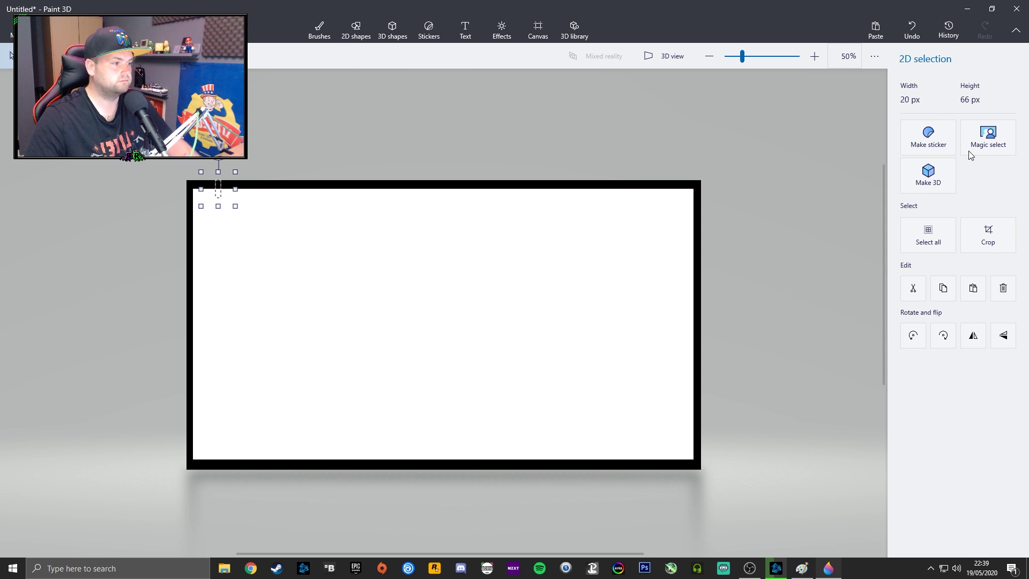
Try drawing a small rectangle on the frame's upper-left corner, and delete the selected area
left_click(356, 29)
left_click(958, 144)
left_click_drag(224, 189, 224, 189)
mouse_move(226, 182)
left_mouse_down()
mouse_move(201, 181)
mouse_move(212, 188)
mouse_move(200, 178)
mouse_move(244, 178)
mouse_move(160, 202)
mouse_move(166, 250)
left_mouse_up()
key("Delete")
Place small rectangular details along the frame near its upper-left corner
left_click(935, 144)
left_click(958, 144)
scroll(218, 191, "up", 1)
key("alt")
left_click(159, 179)
left_click(182, 179)
left_click(204, 182)
left_click(269, 175)
scroll(473, 116, "down", 2)
Save the frame as a PNG image named "WEBCAM WINDOW" and close the project
left_click(12, 33)
left_click(49, 167)
type("WEB WINDOW")
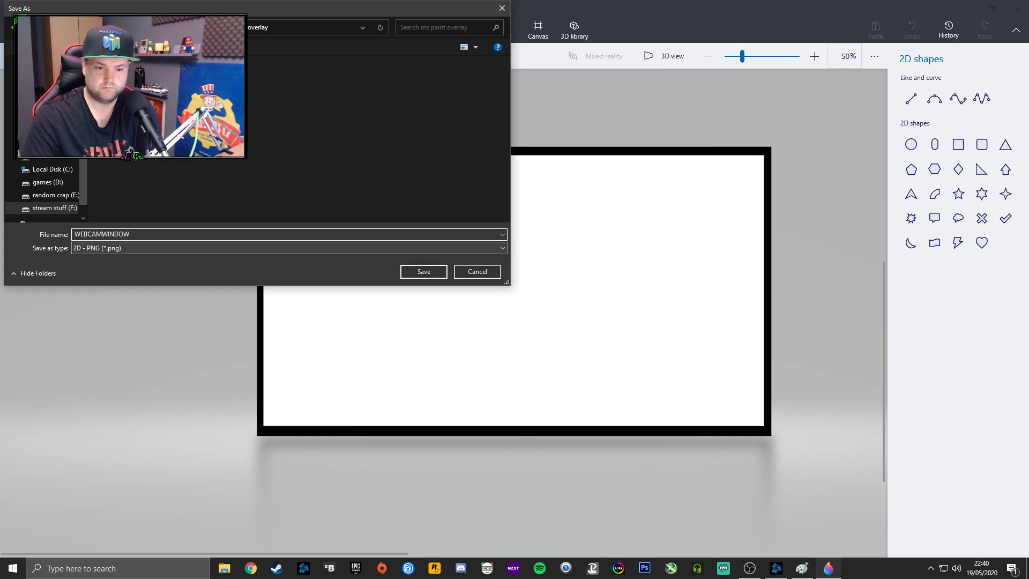
left_click(423, 271)
left_click(1016, 9)
left_click(594, 307)
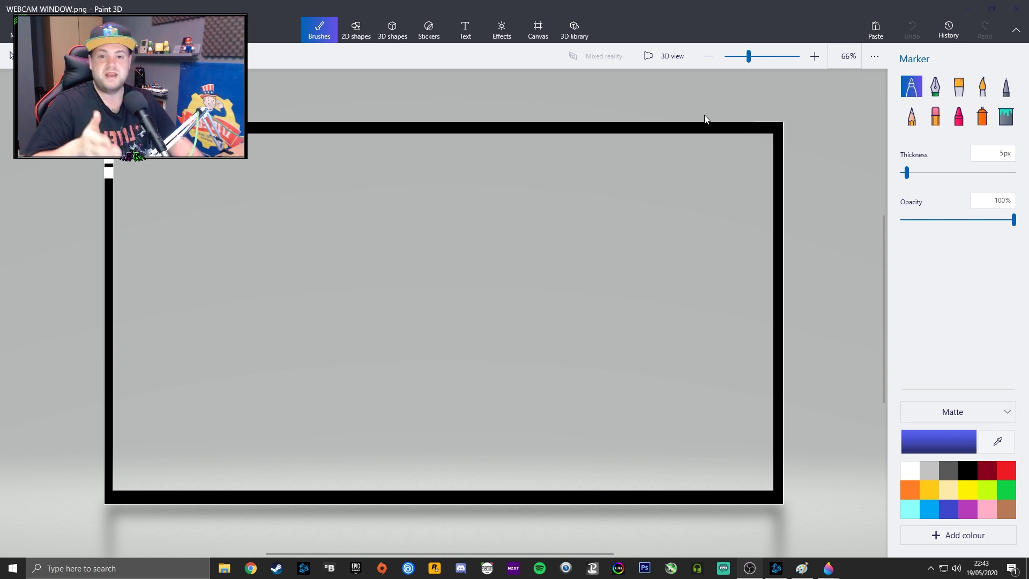
Open the canvas options for WEBCAM WINDOW.png and set the transparent canvas to on
left_click(879, 62)
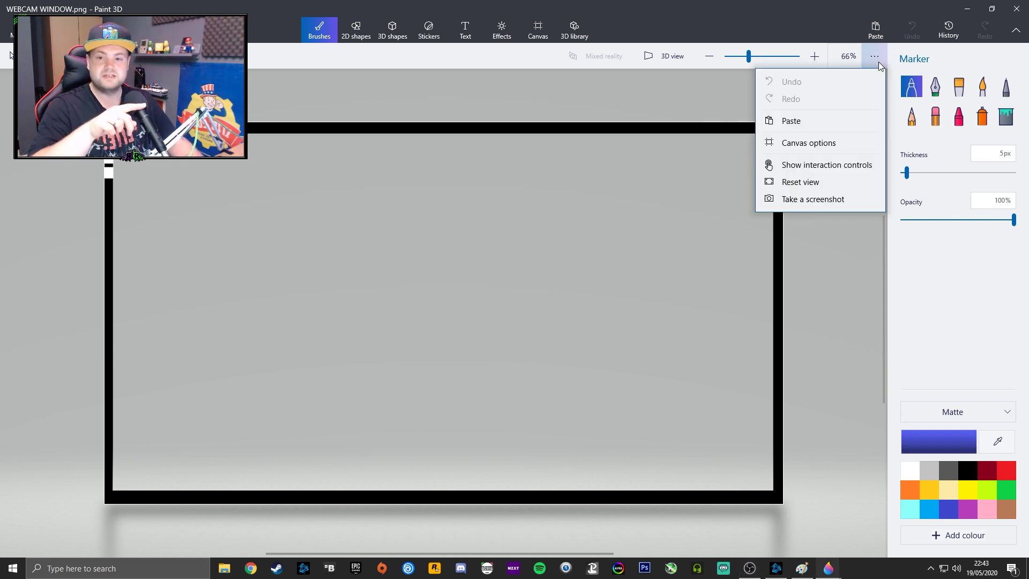
left_click(819, 143)
left_click(921, 131)
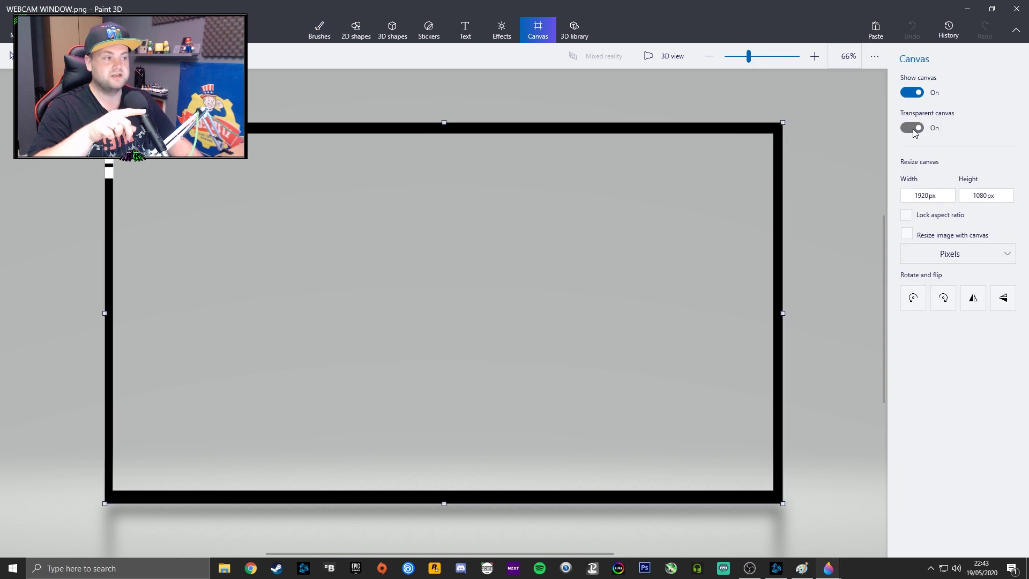
Toggle the transparent canvas setting off and on to compare the frame with and without its background
left_click(913, 128)
left_click(912, 128)
left_click(913, 128)
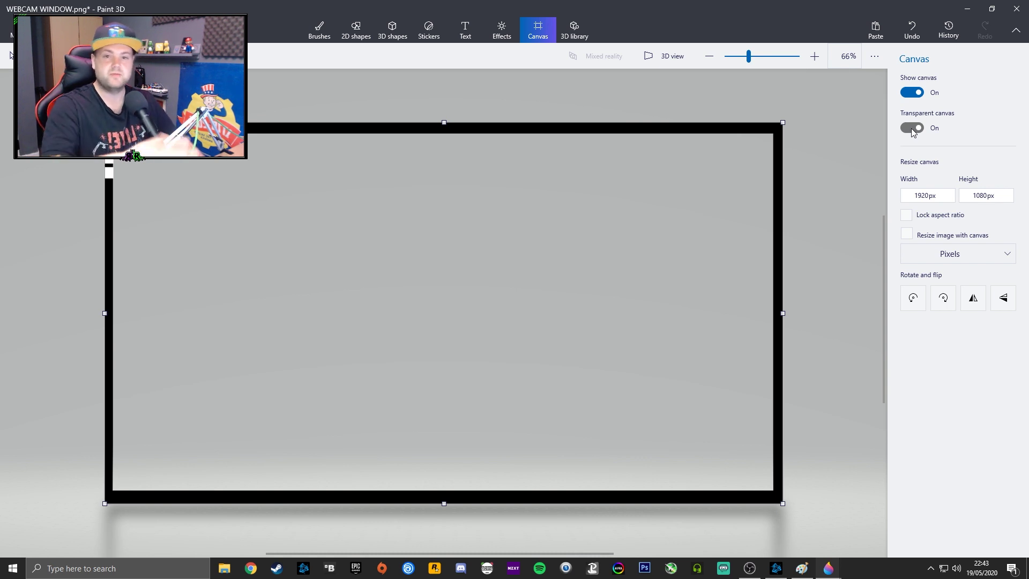
left_click(913, 129)
left_click(912, 129)
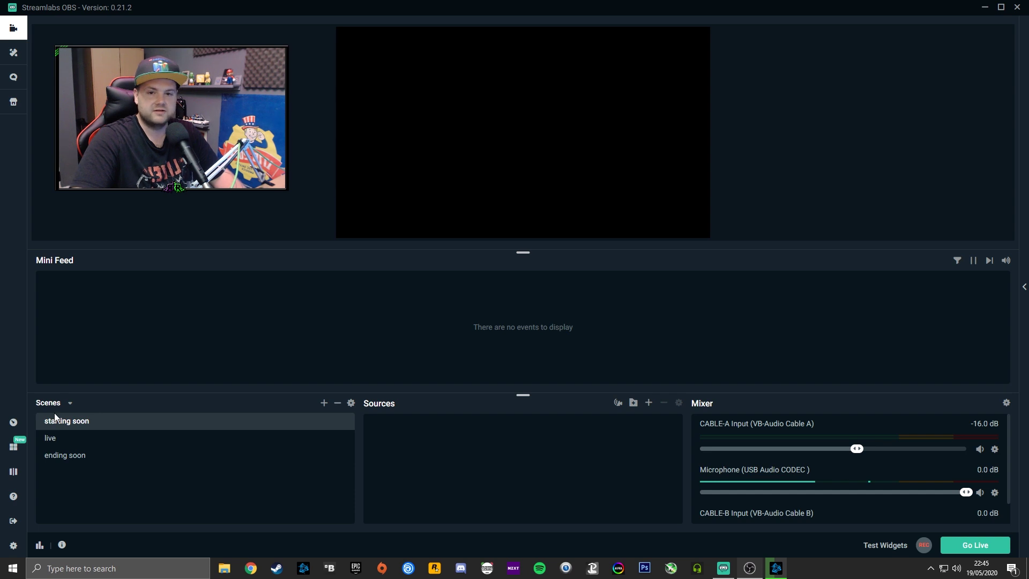
Switch to Streamlabs OBS and look through the starting soon, live and ending soon scenes
left_click(90, 438)
left_click(102, 456)
left_click(117, 423)
left_click(118, 437)
left_click(115, 454)
left_click(110, 422)
left_click(103, 438)
left_click(104, 457)
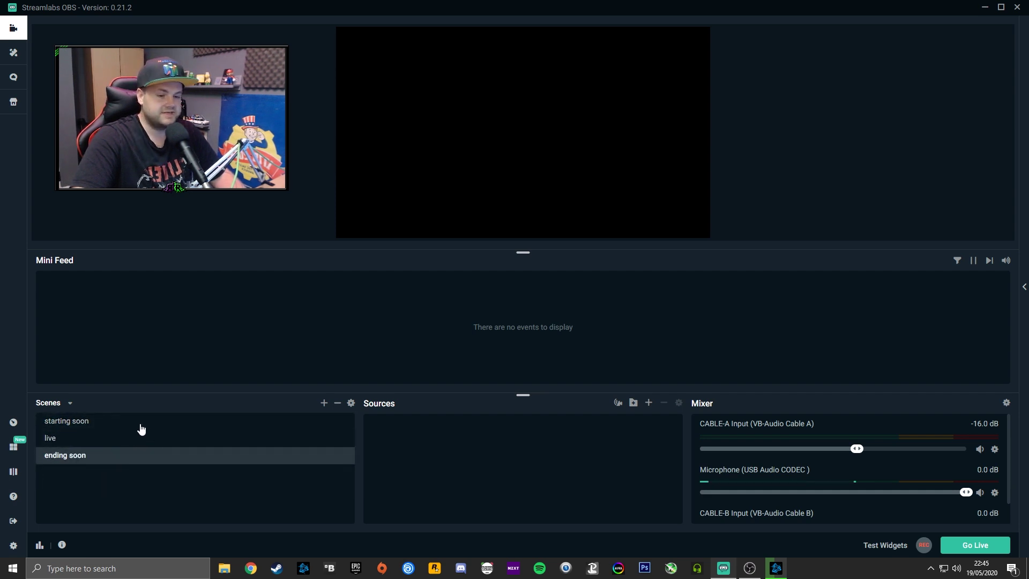
Add an image source named "starting soon" to the starting soon scene
left_click(140, 423)
left_click(648, 405)
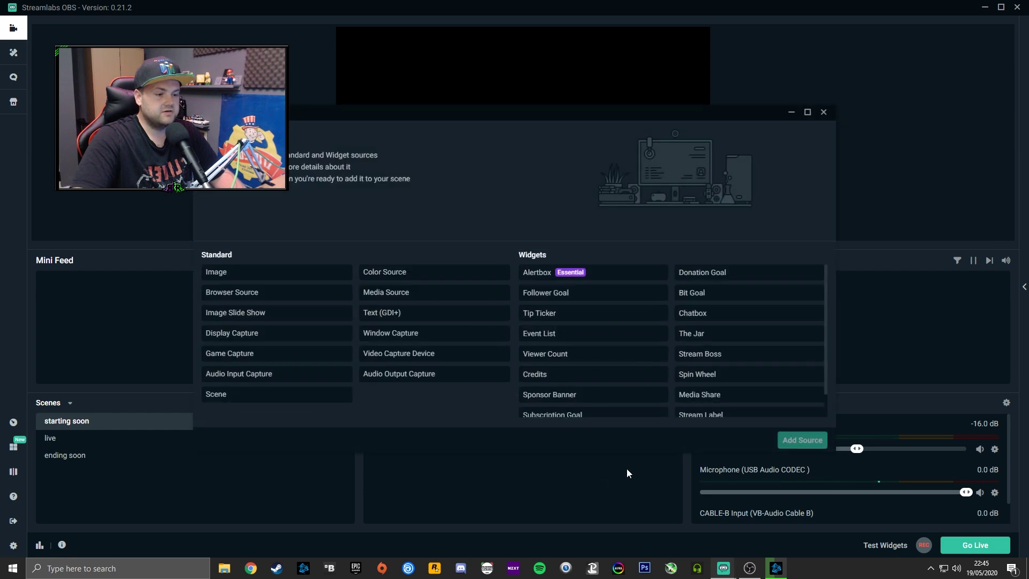
left_click(265, 274)
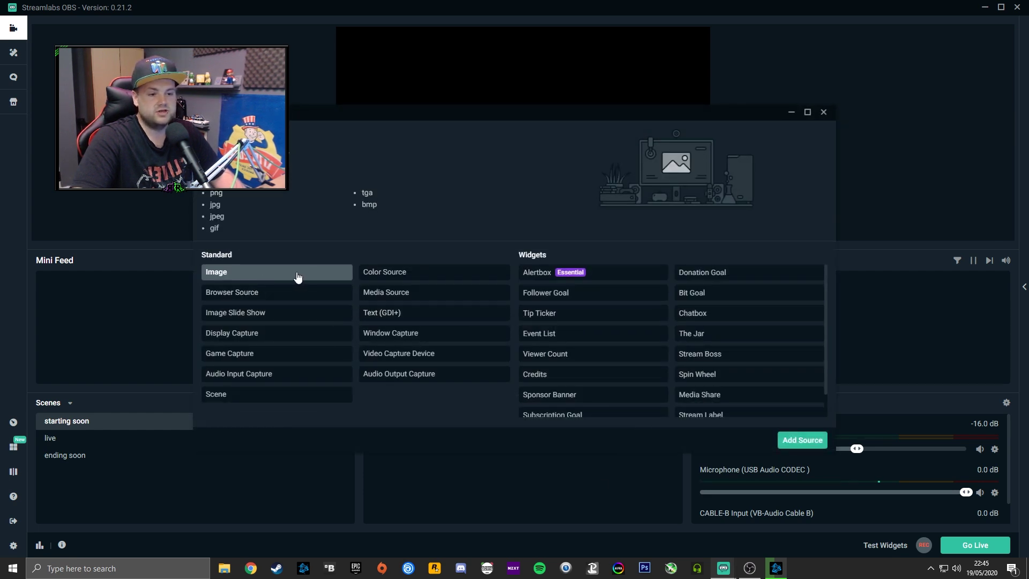
left_click(802, 440)
left_click_drag(399, 265, 312, 256)
type("starting soon")
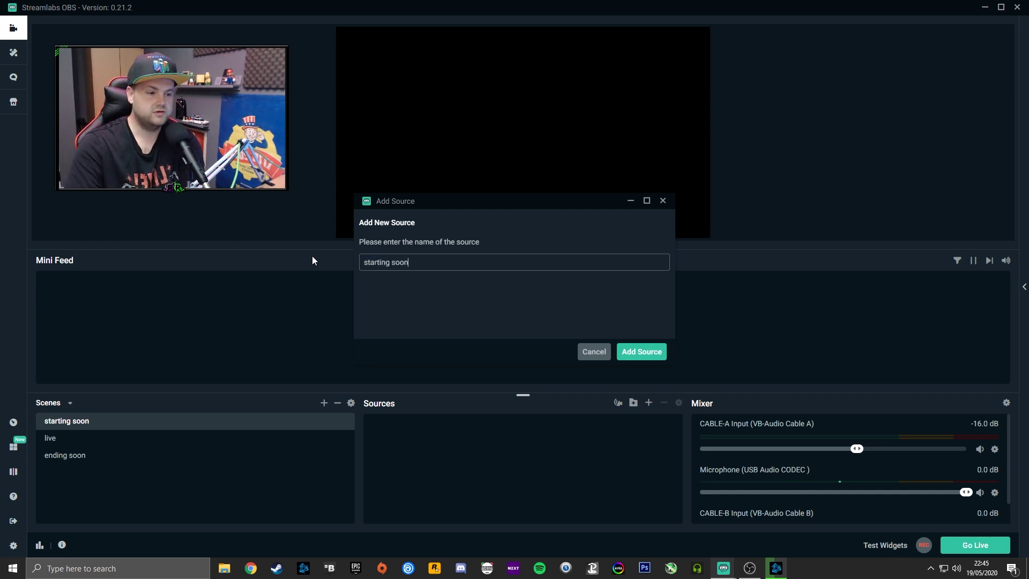
left_click(647, 352)
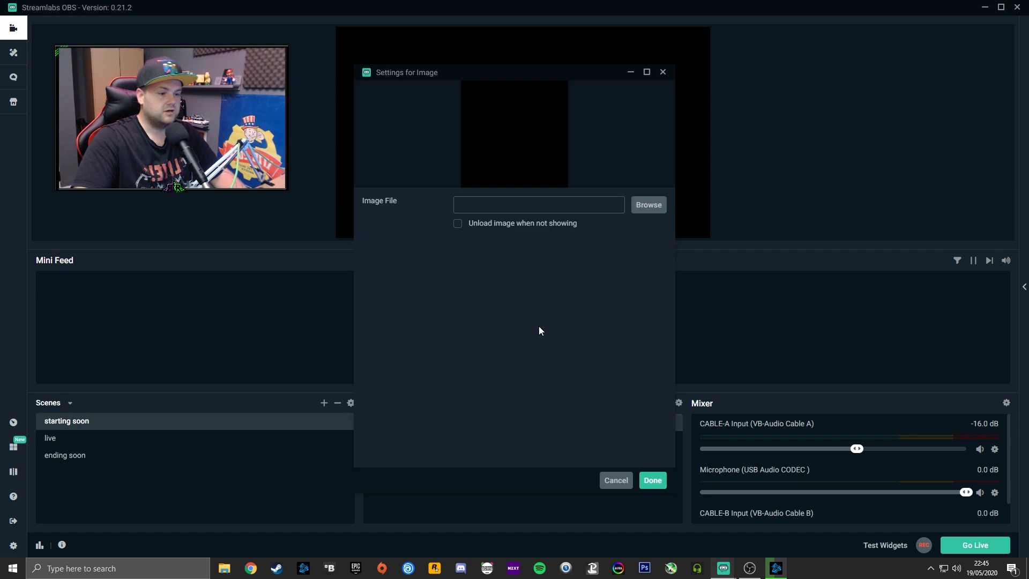
Load the STARTING SOON image from the ms paint overlay folder into the source and accept its settings
left_click(647, 205)
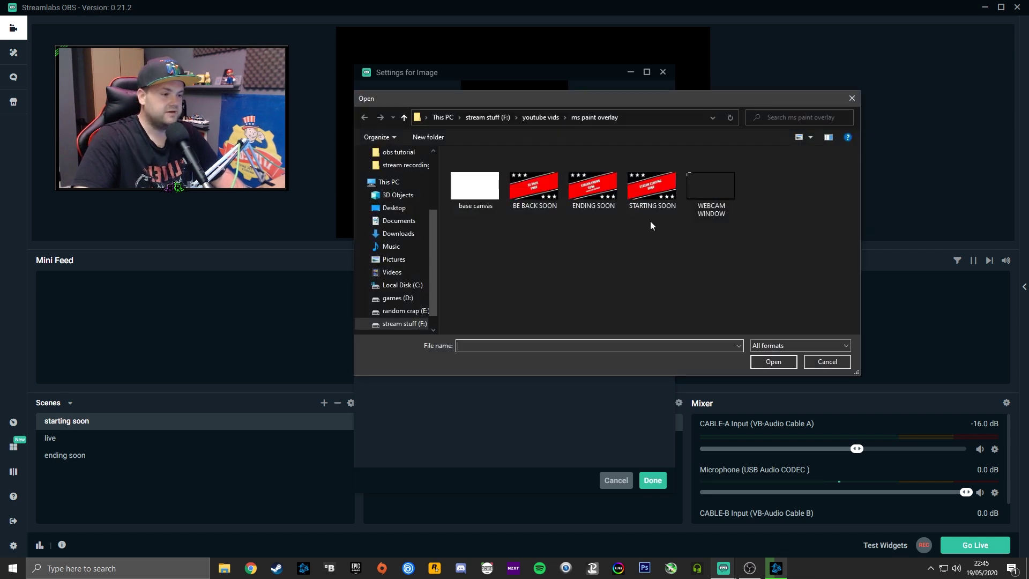
double_click(655, 185)
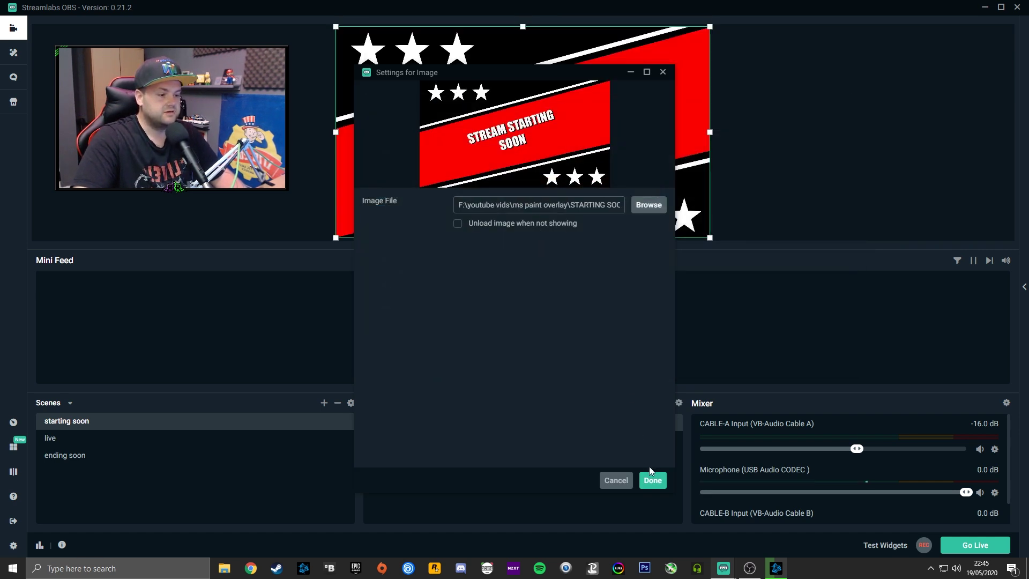
left_click(651, 480)
left_click(740, 168)
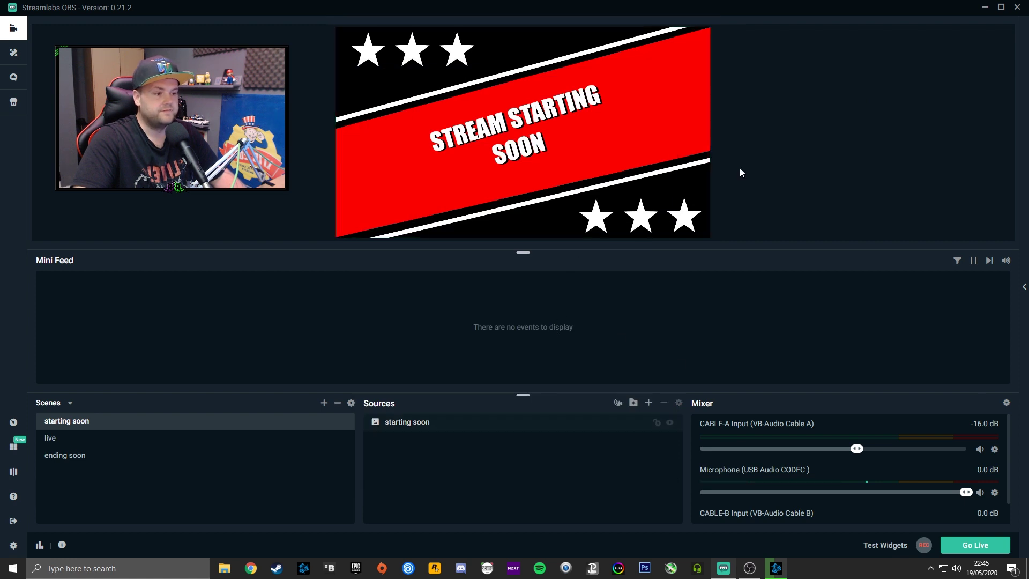
Add a white color source to the live scene and enlarge it to cover the whole canvas
left_click(70, 440)
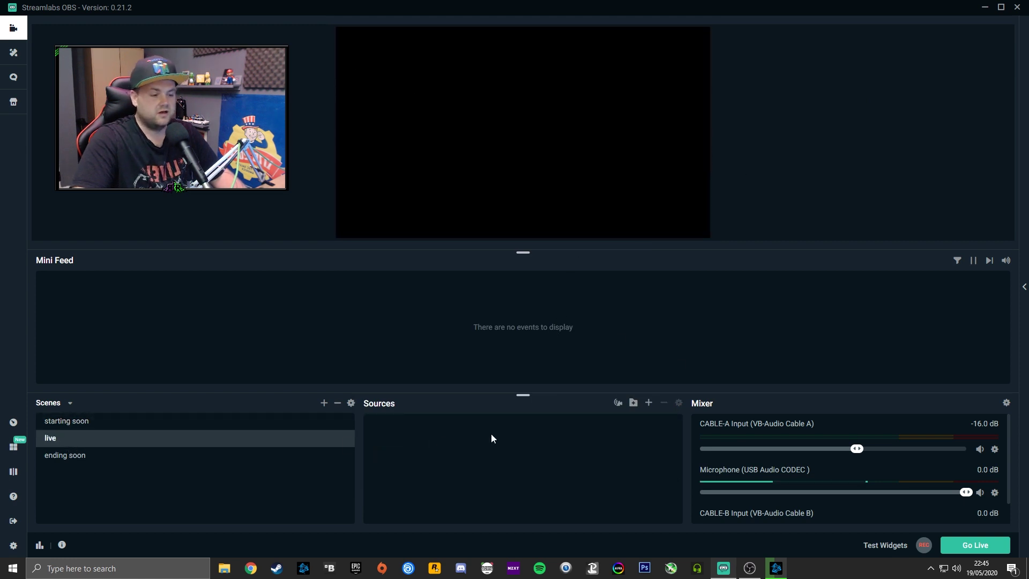
left_click(648, 402)
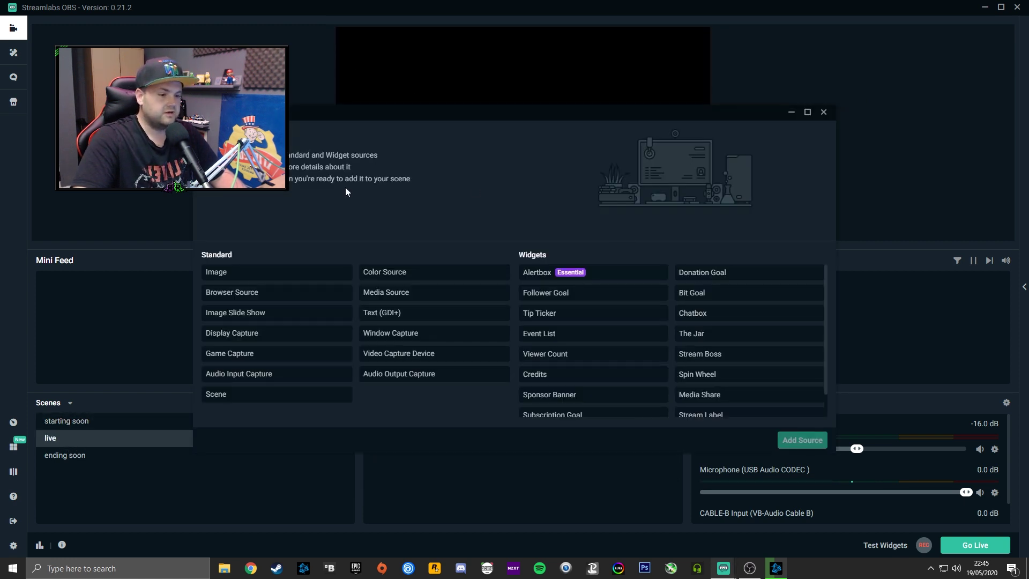
left_click(268, 275)
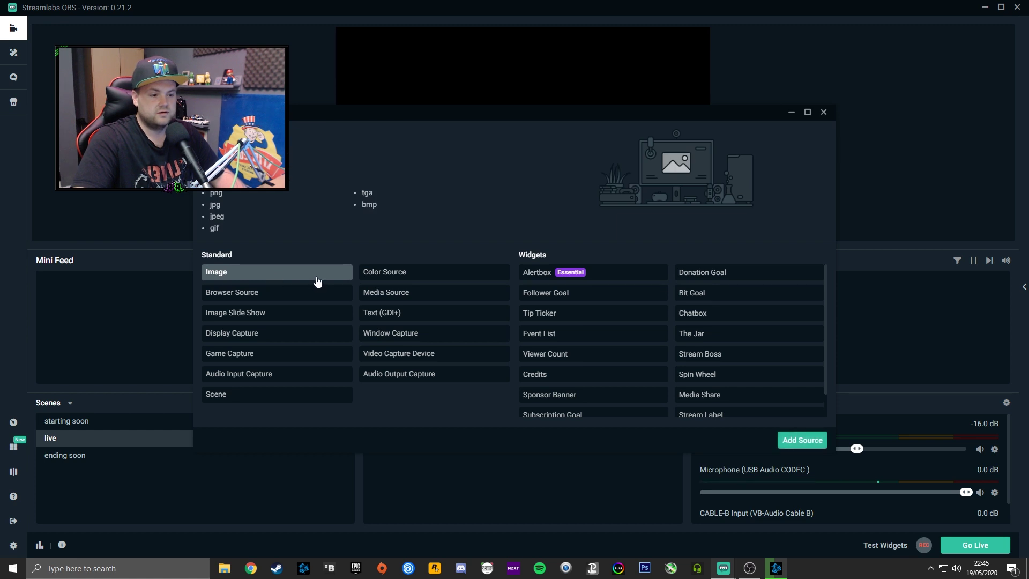
double_click(390, 274)
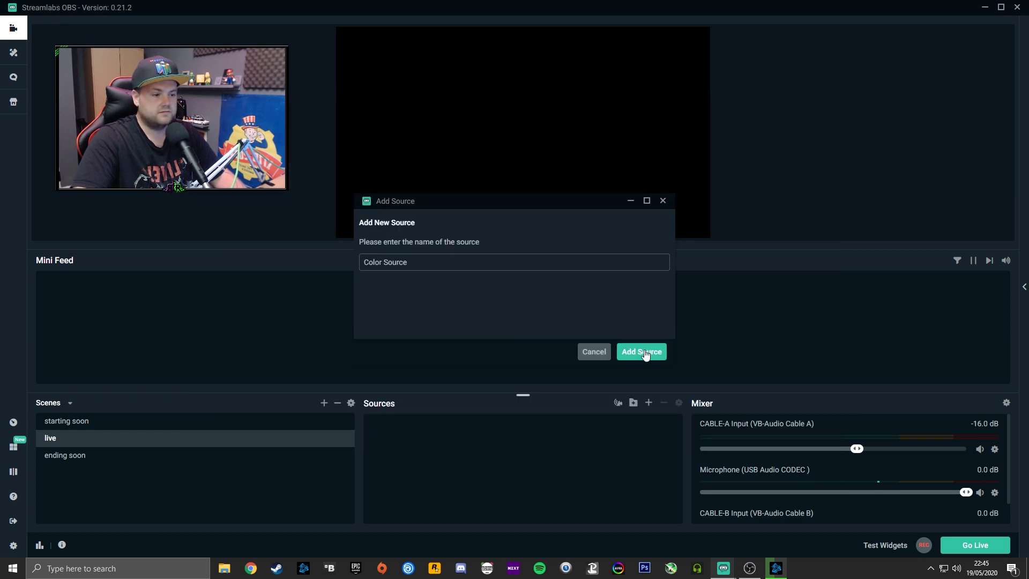
left_click(645, 354)
left_click(652, 480)
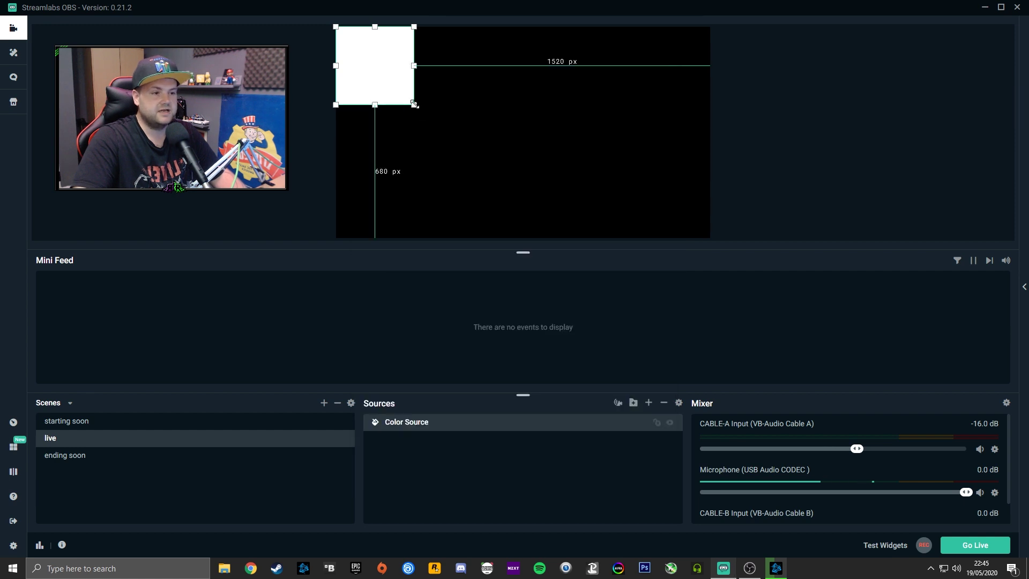
left_click_drag(414, 105, 740, 231)
left_click(737, 216)
Add a new image source named "cam window" to the live scene instead of reusing the existing one
left_click(648, 403)
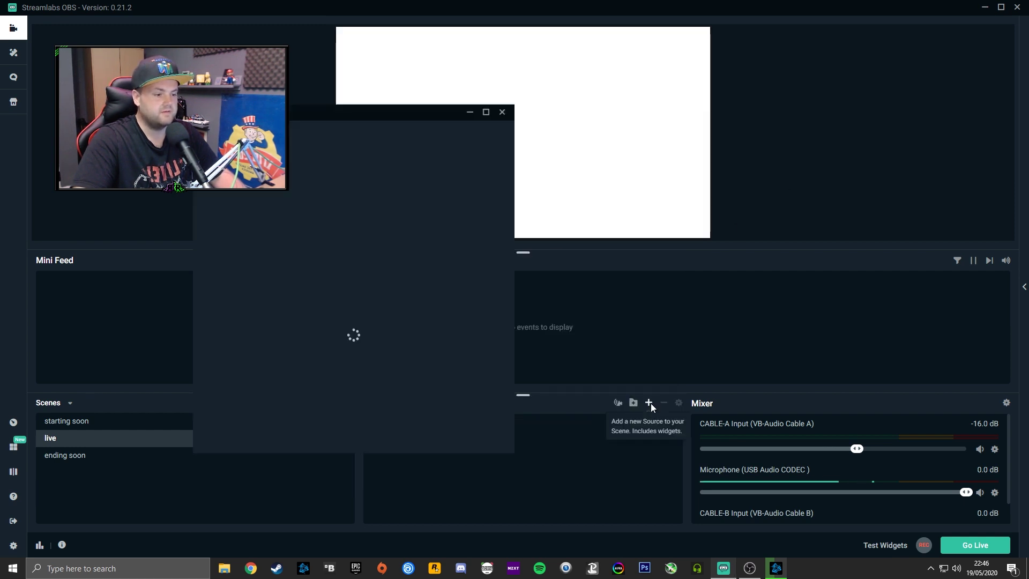
double_click(265, 274)
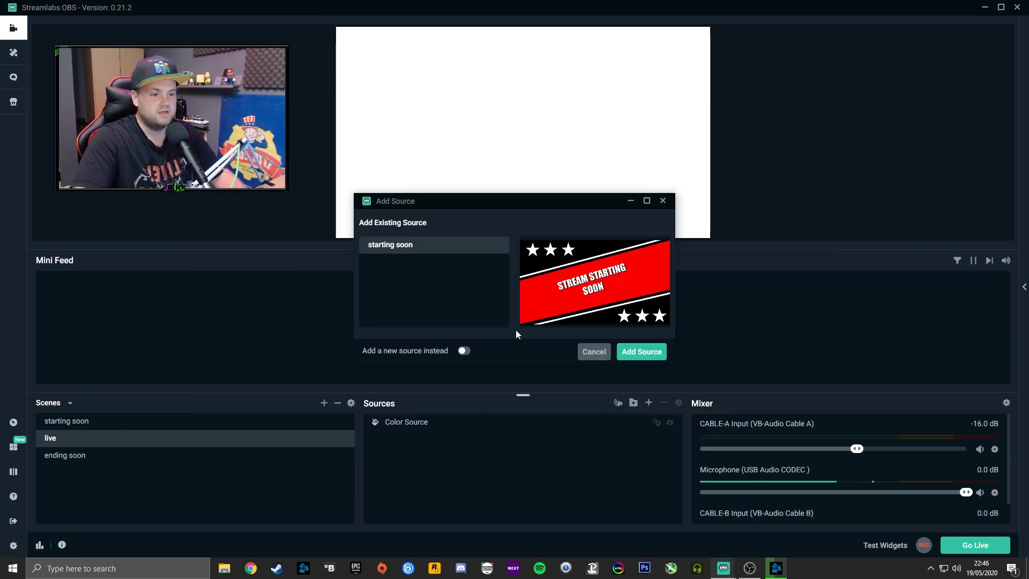
left_click(464, 352)
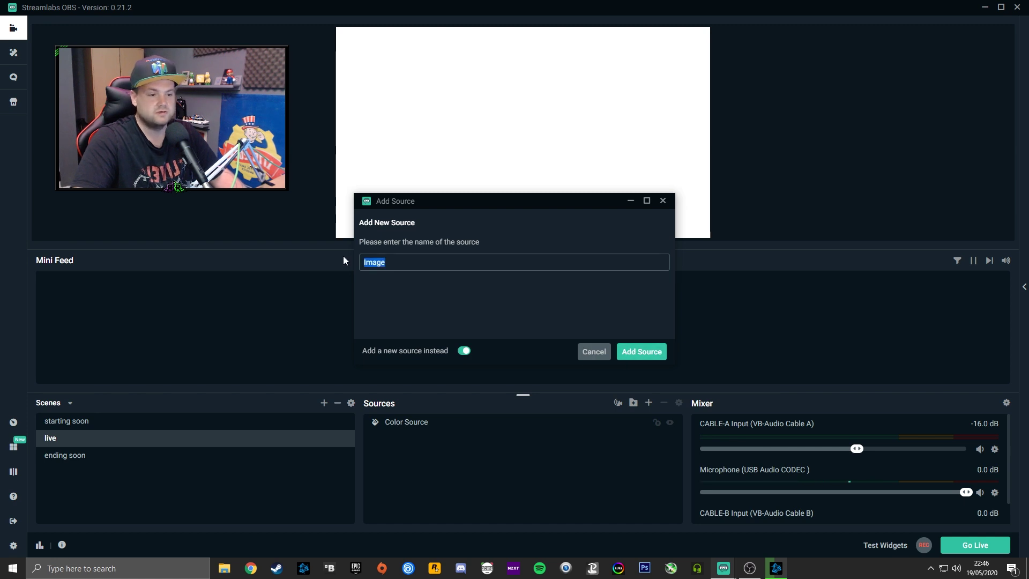
type("cam window")
left_click(635, 351)
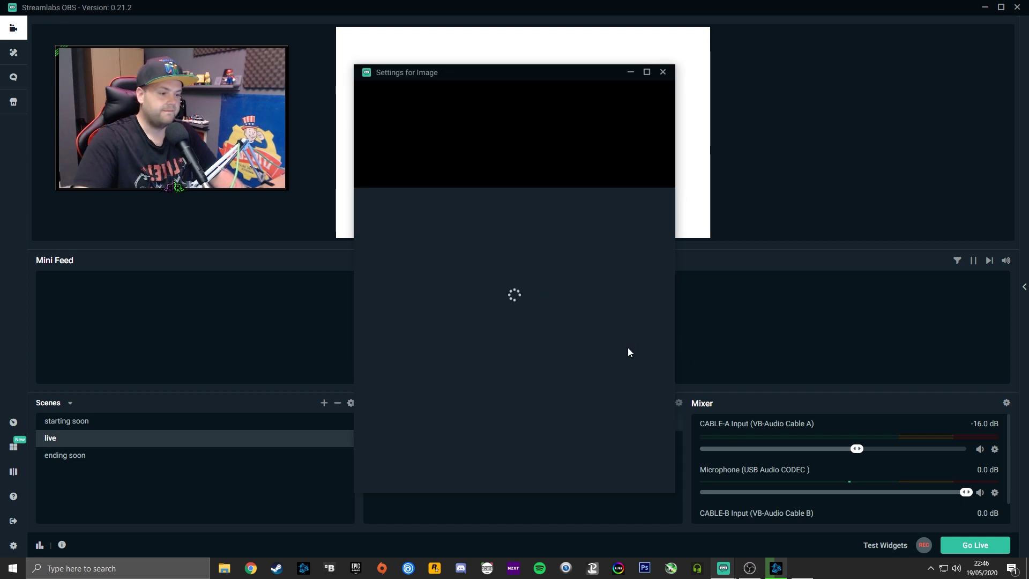
Load the WEBCAM WINDOW image into the cam window source and accept its settings
left_click(650, 210)
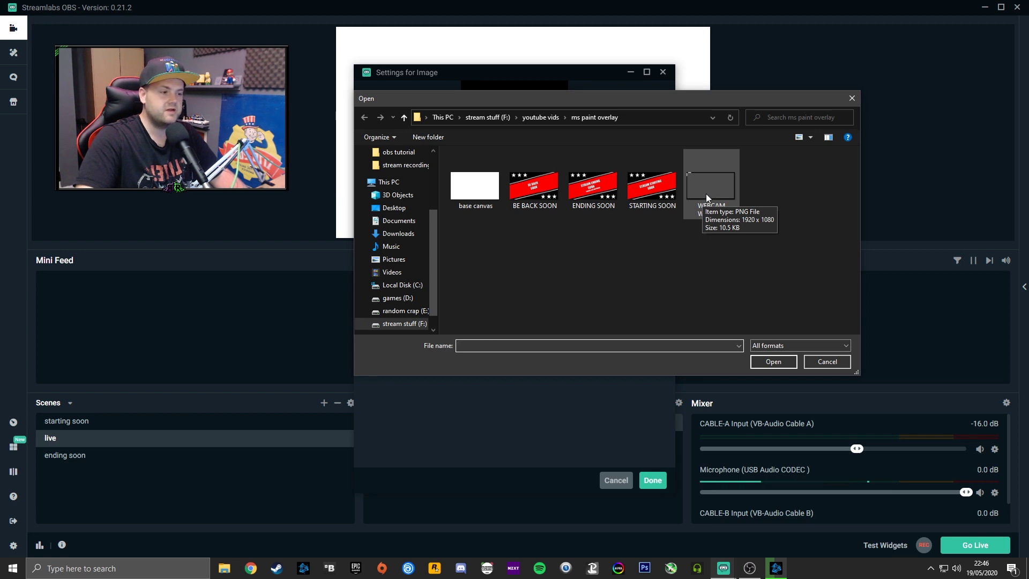
double_click(705, 194)
left_click(652, 480)
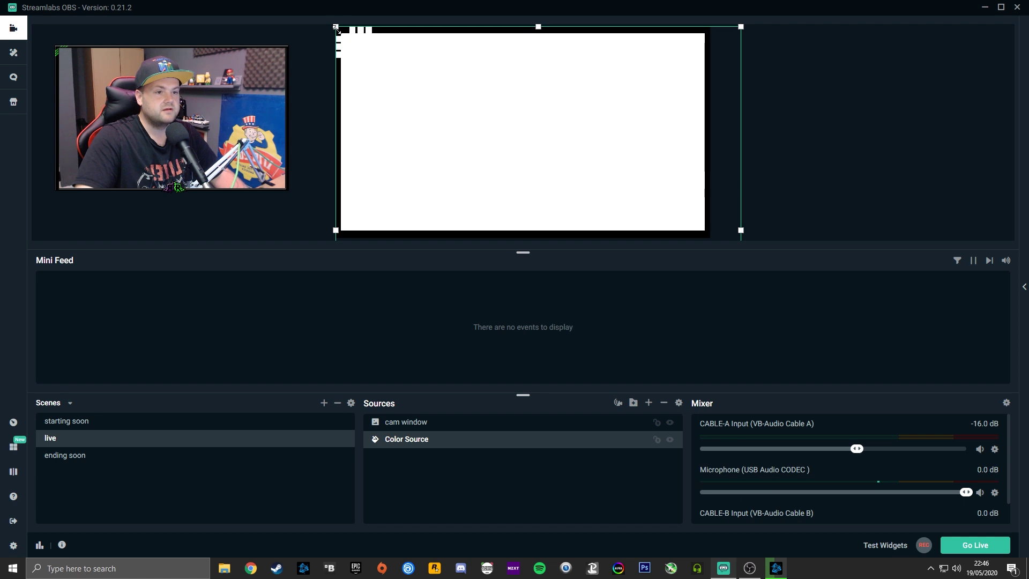
Scale the cam window frame down to roughly a third of the canvas width and place it near the centre
left_click_drag(335, 26, 361, 61)
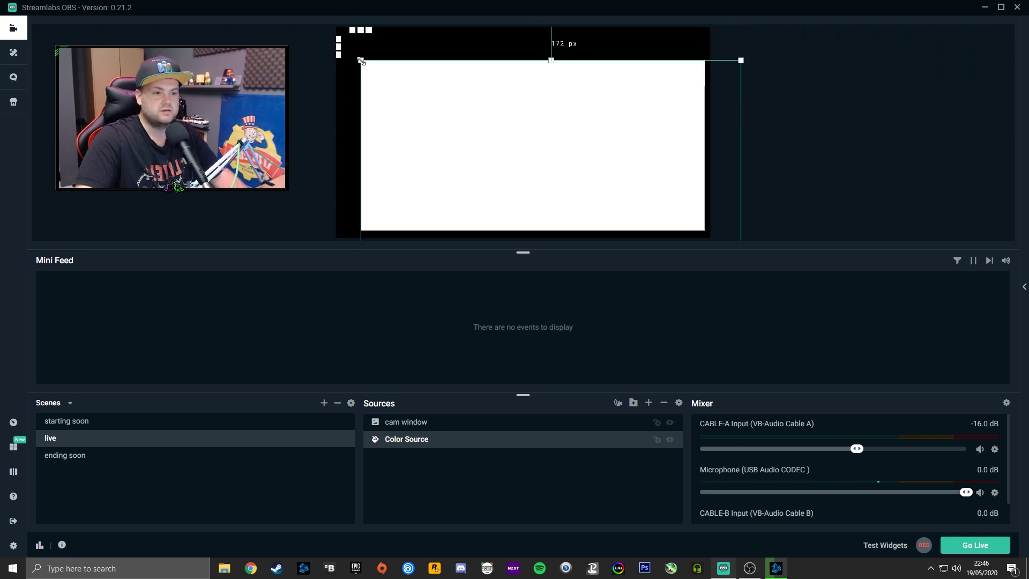
key("ctrl+z")
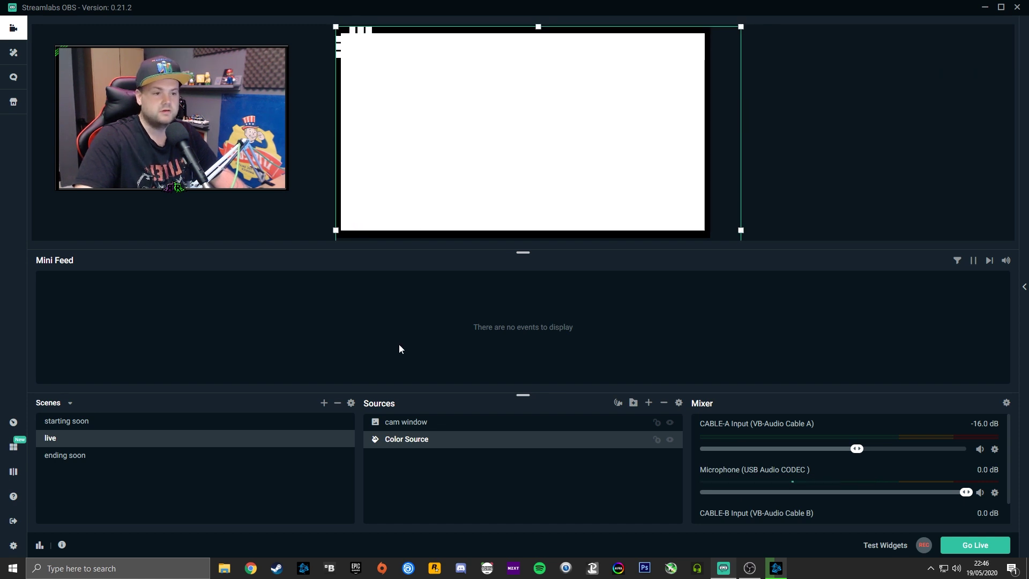
left_click(420, 422)
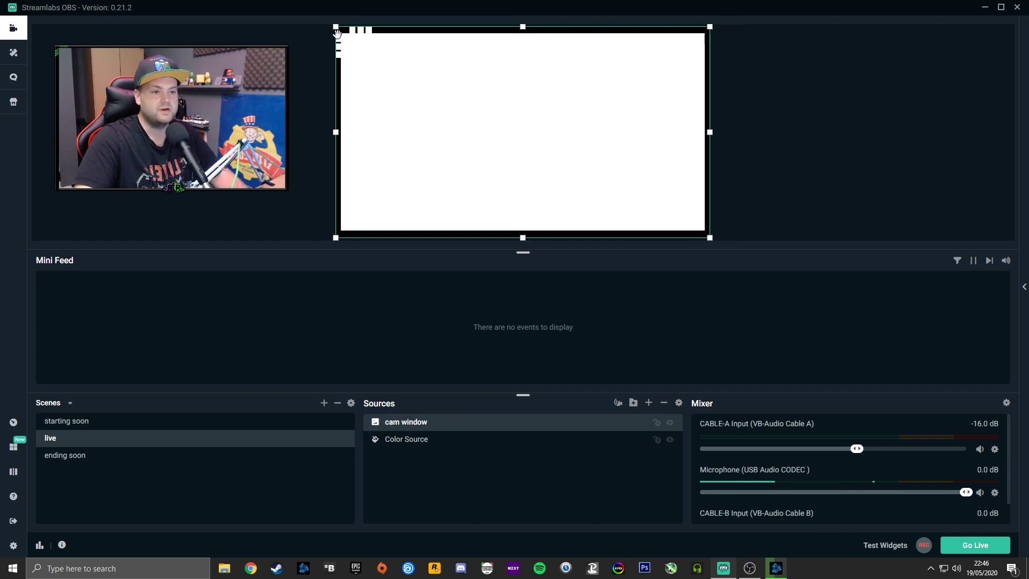
left_click_drag(336, 25, 573, 161)
left_click_drag(625, 196, 552, 142)
left_click(673, 117)
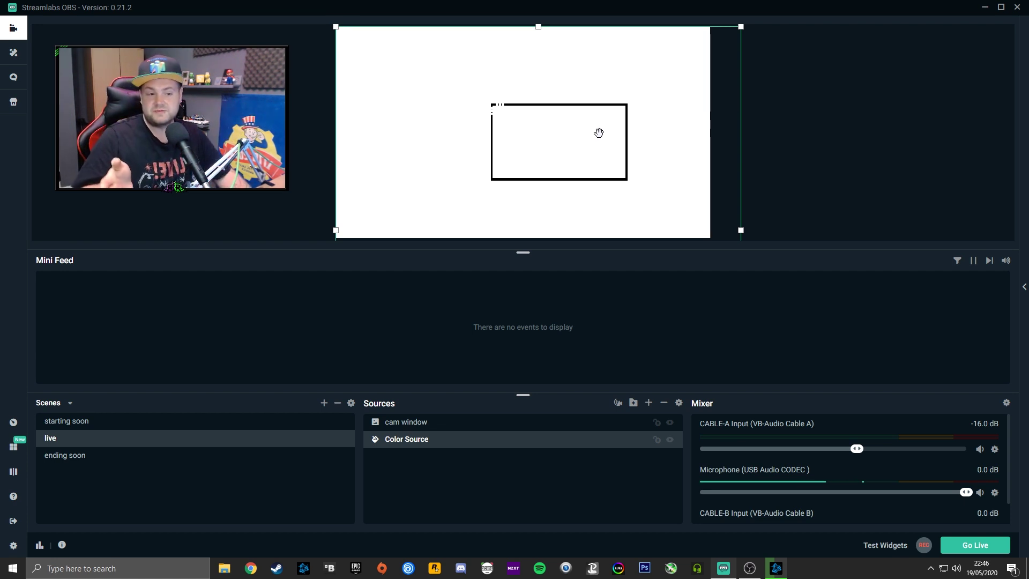
Add a video capture device source with its default settings to the live scene
left_click(648, 403)
double_click(398, 355)
left_click(631, 353)
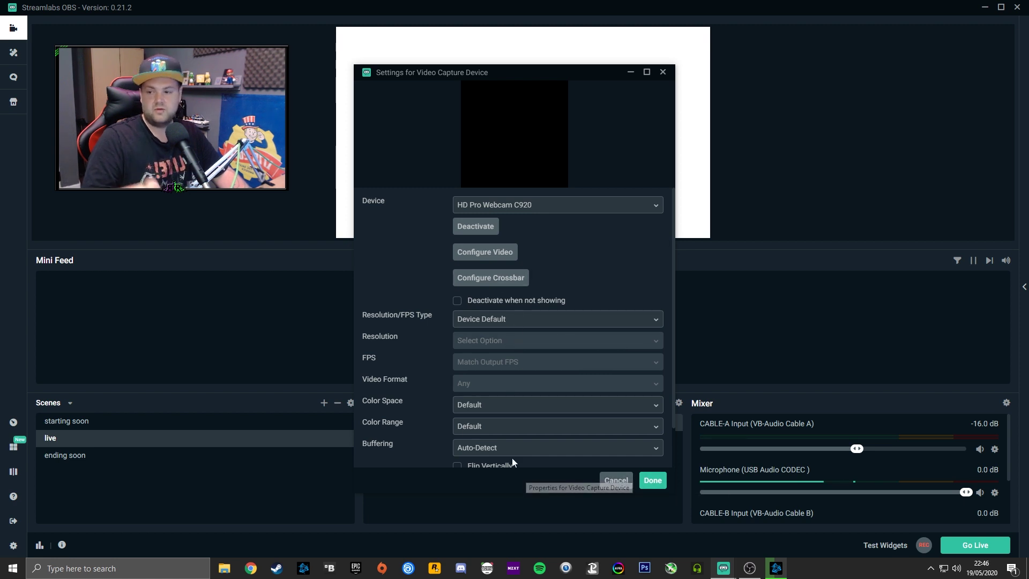
left_click(645, 481)
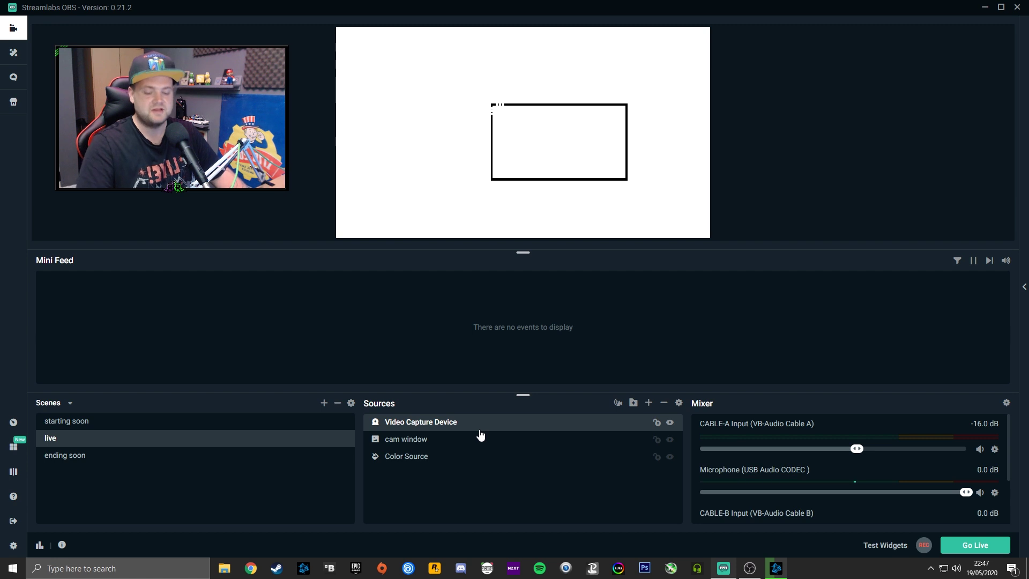
Remove the video capture device and the color source from the live scene
key("Delete")
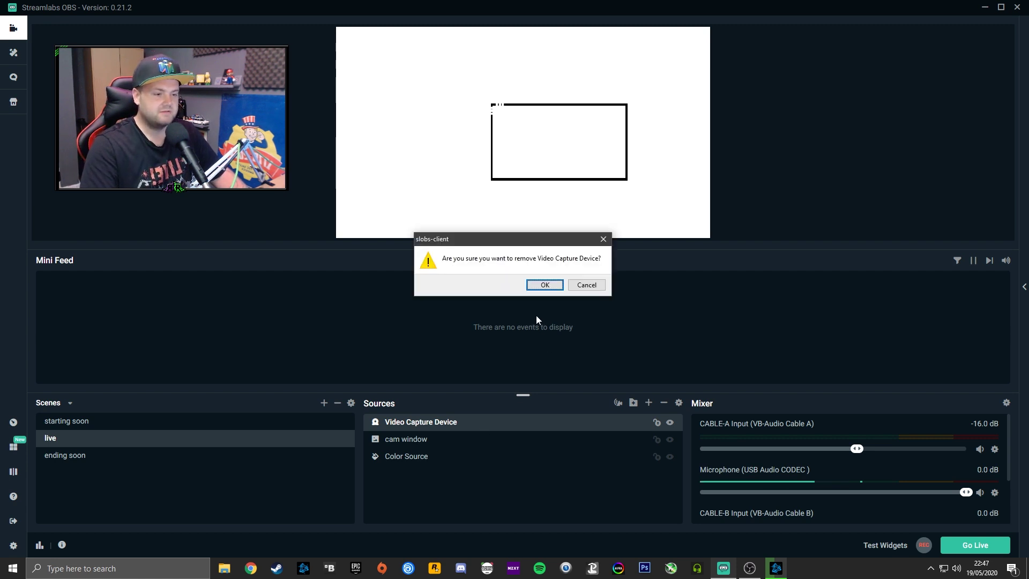
left_click(544, 285)
left_click(467, 439)
key("Delete")
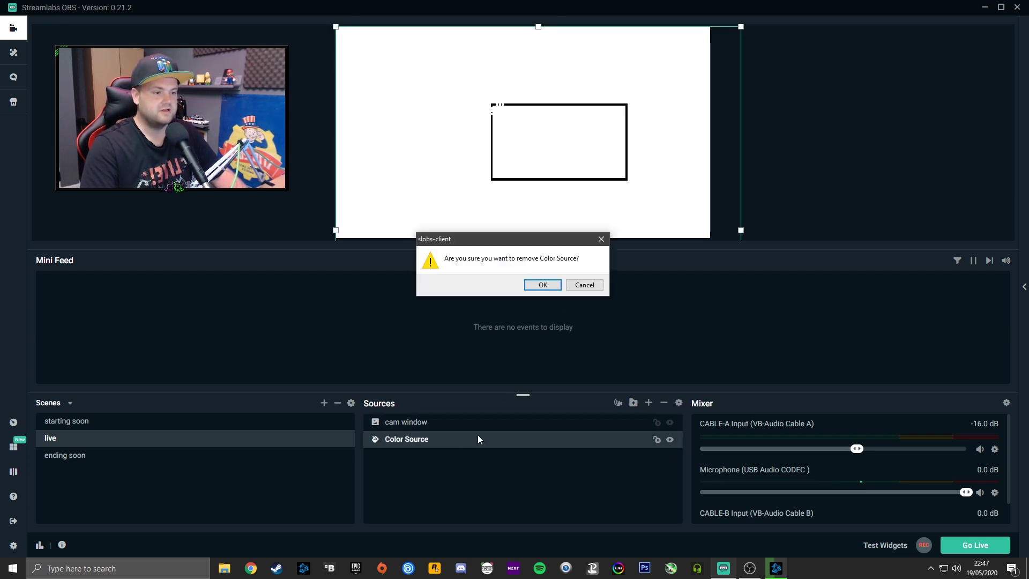
left_click(542, 285)
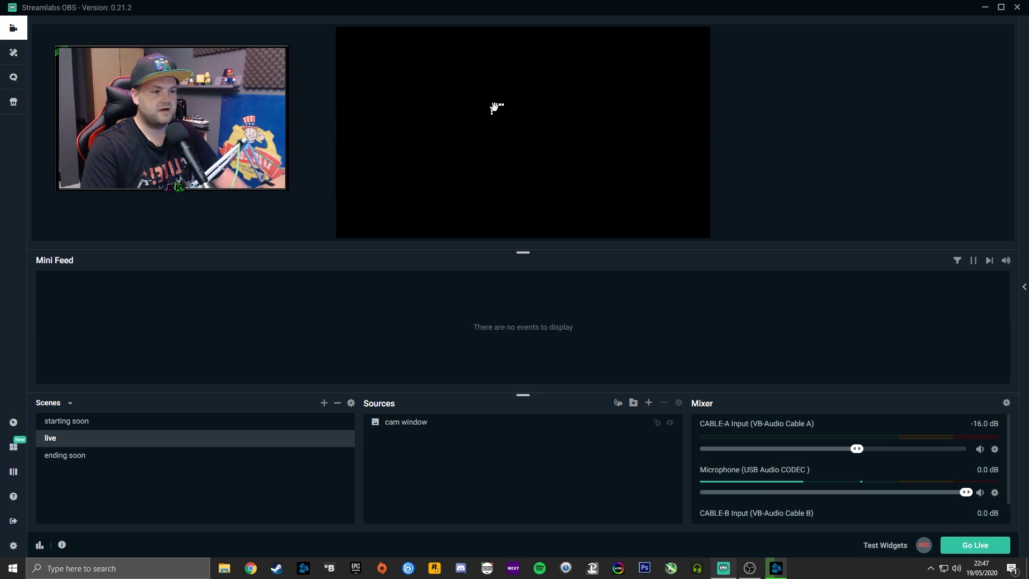
Move the cam window frame slightly left and down on the live scene's canvas, and deselect it
left_click_drag(494, 108, 464, 120)
left_click(680, 167)
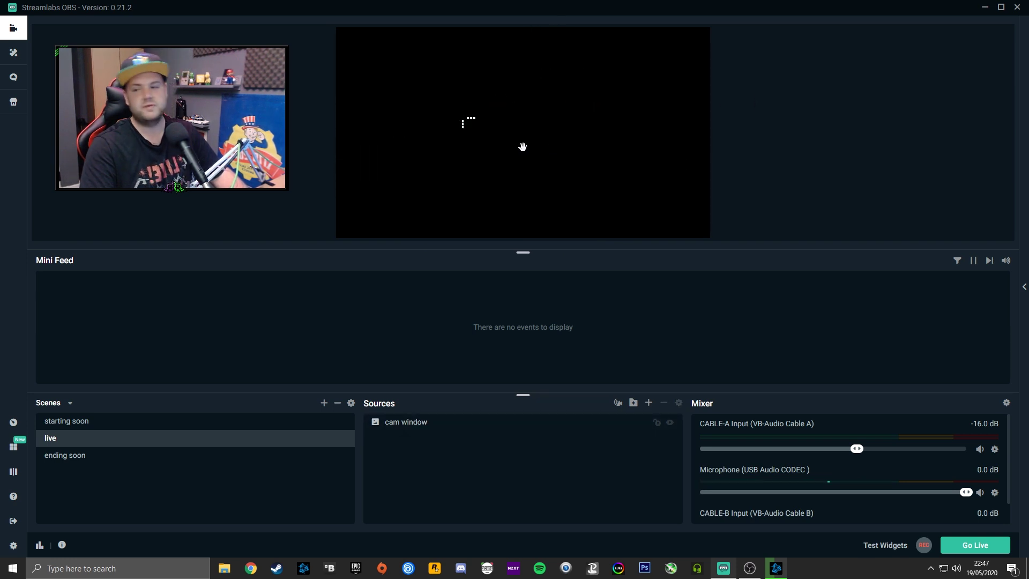
Add a new image source with the default name to the ending soon scene instead of reusing an existing one
left_click(157, 456)
left_click(649, 402)
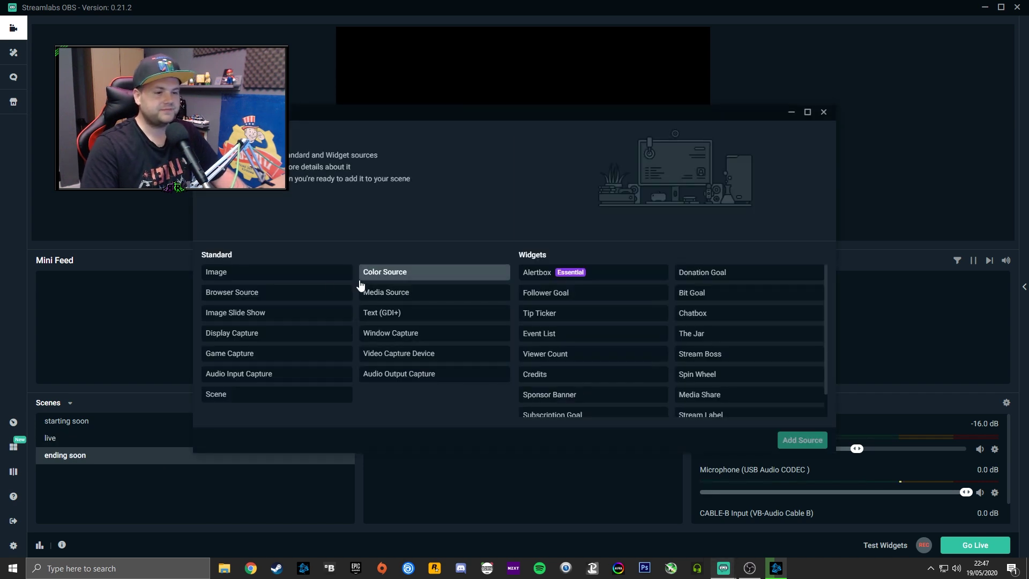
left_click(278, 281)
double_click(309, 276)
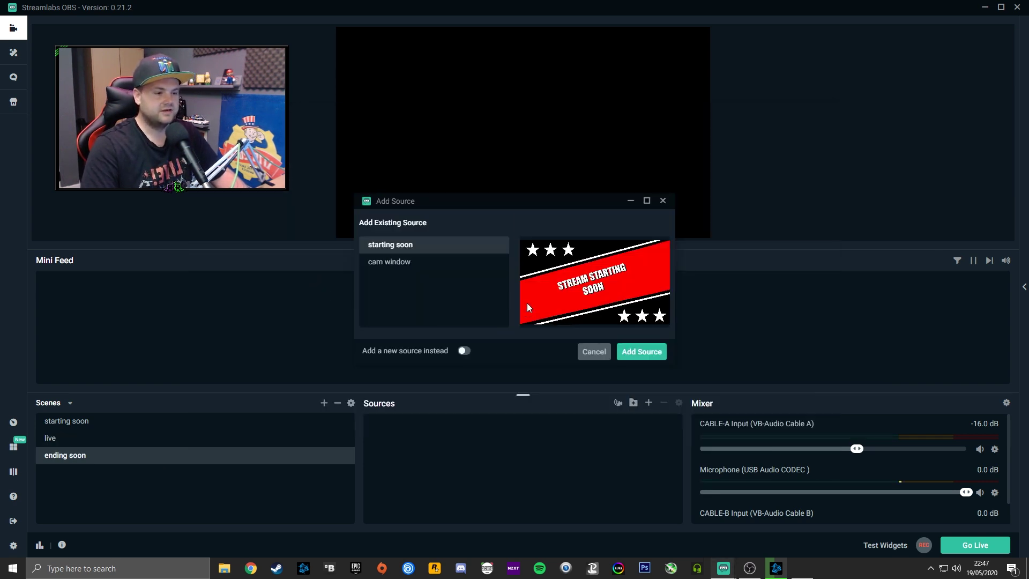
left_click(463, 350)
left_click(641, 351)
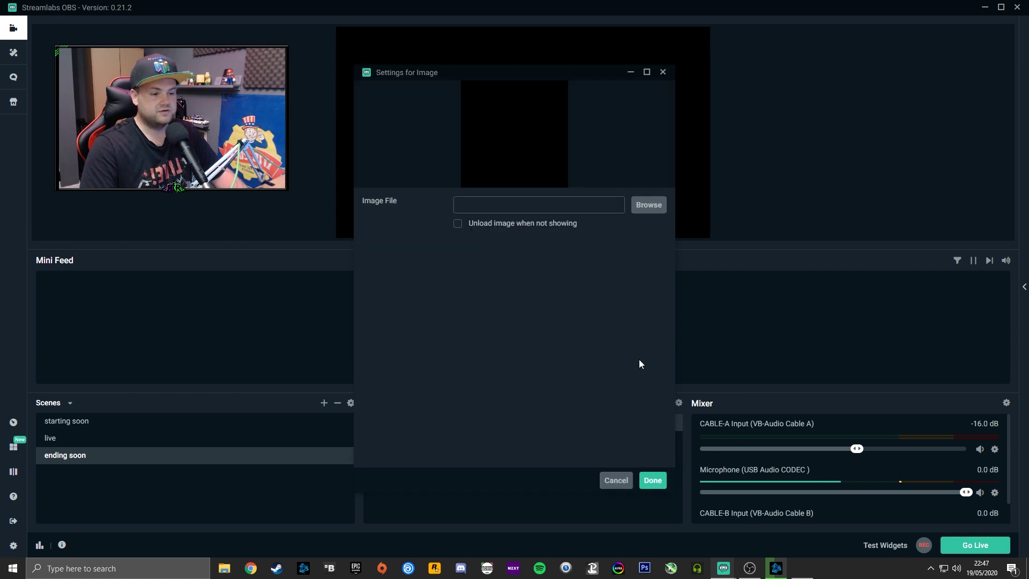
Load the ENDING SOON image into the new source and accept its settings
left_click(640, 209)
left_click(599, 199)
double_click(599, 199)
left_click(652, 480)
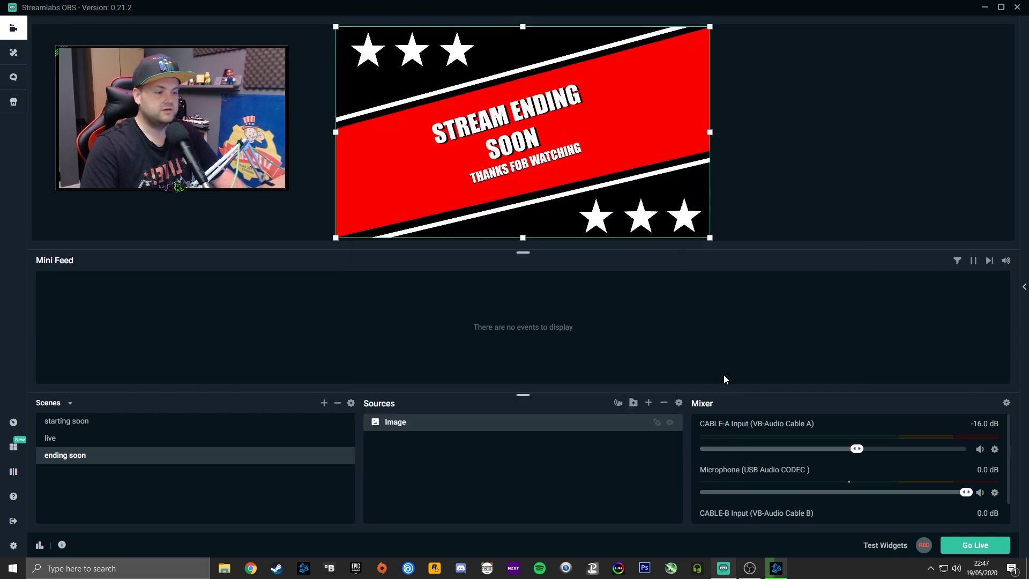
Create a scene named "be right back" and place it between the live and ending soon scenes
left_click(324, 403)
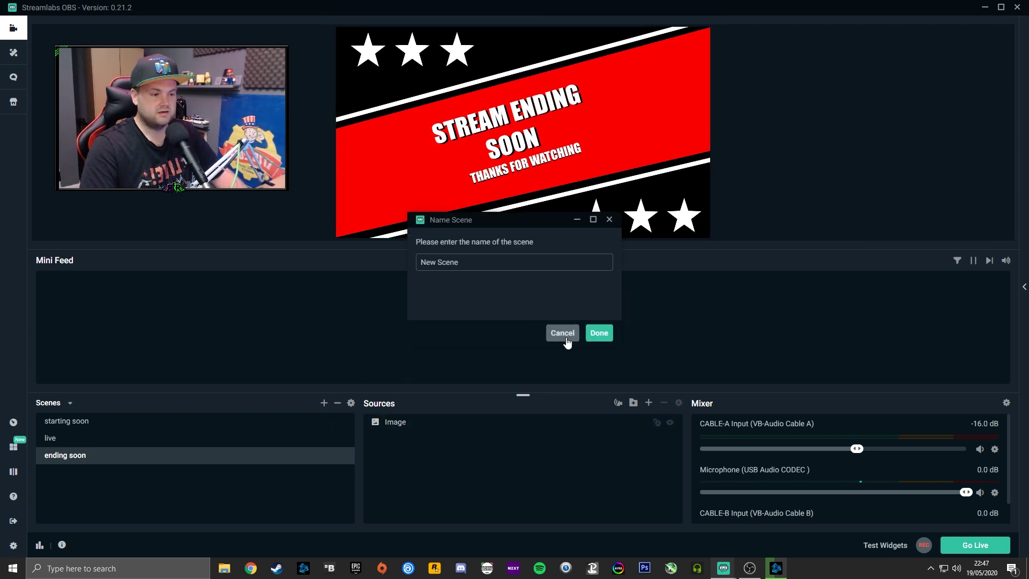
type("b")
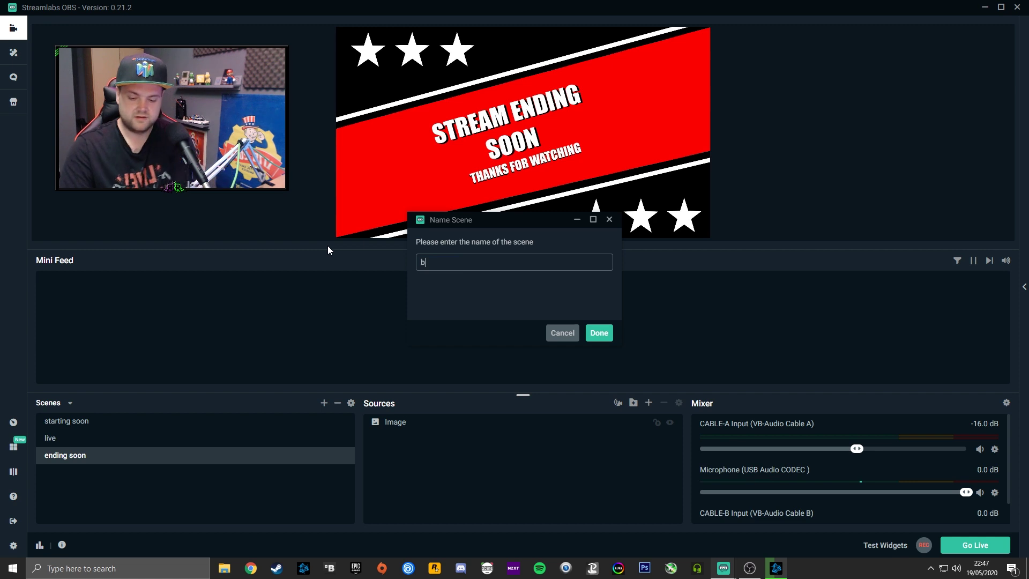
type("e right back")
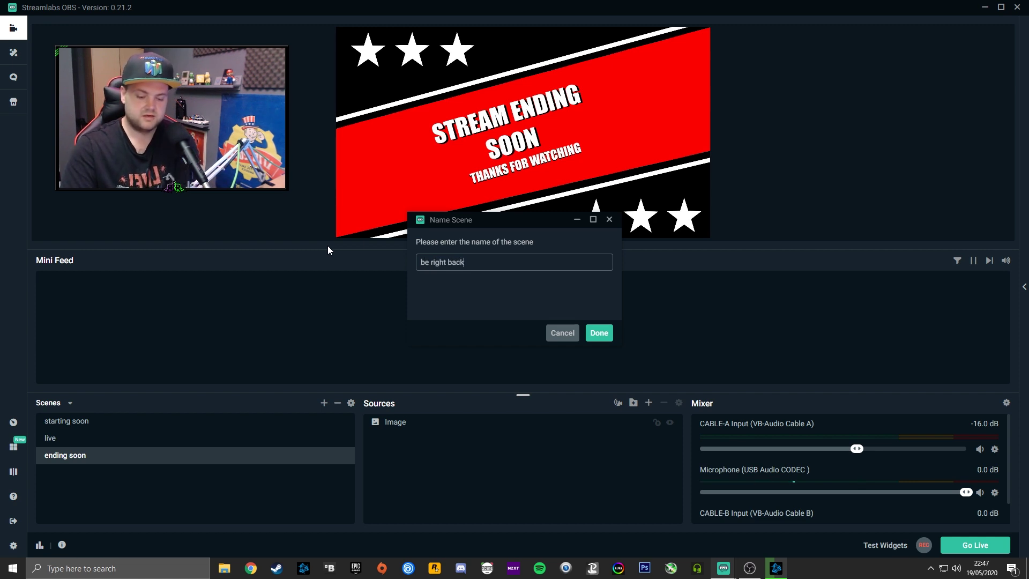
left_click(595, 334)
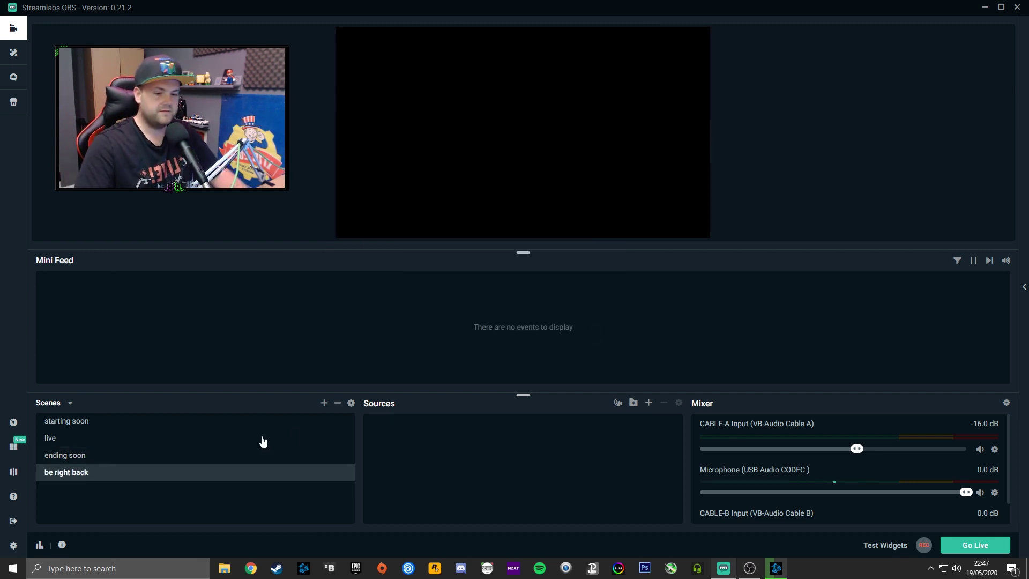
left_click_drag(135, 480, 140, 455)
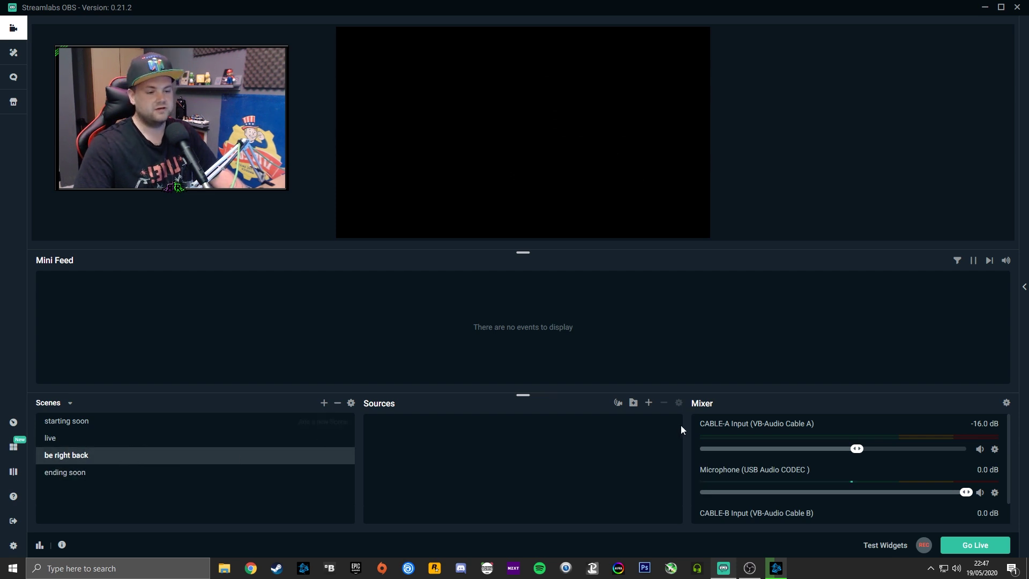
Add a new image source with the default name to the be right back scene and load the BE BACK SOON image into it
left_click(648, 402)
double_click(243, 274)
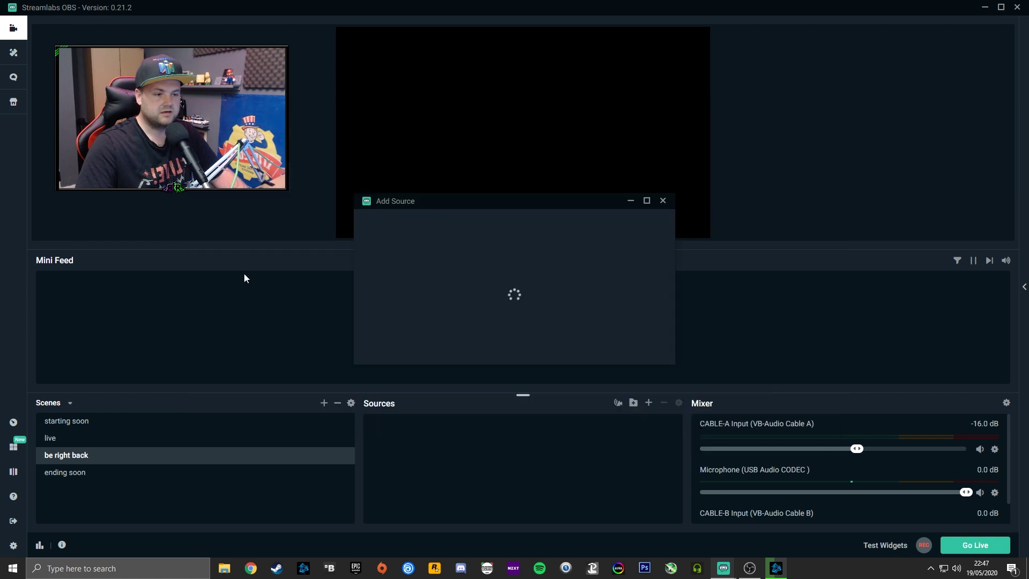
left_click(463, 351)
left_click(633, 354)
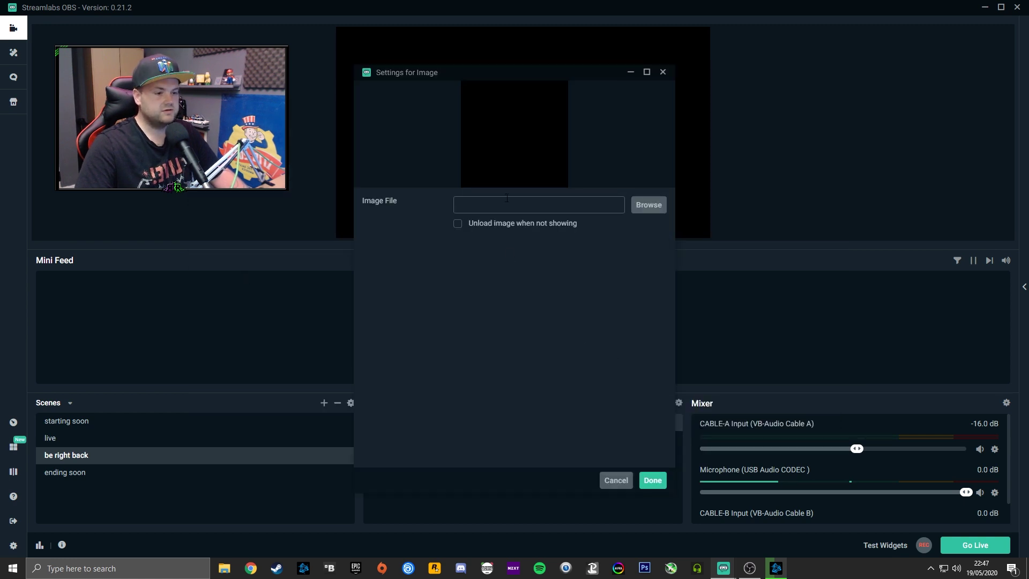
left_click(641, 206)
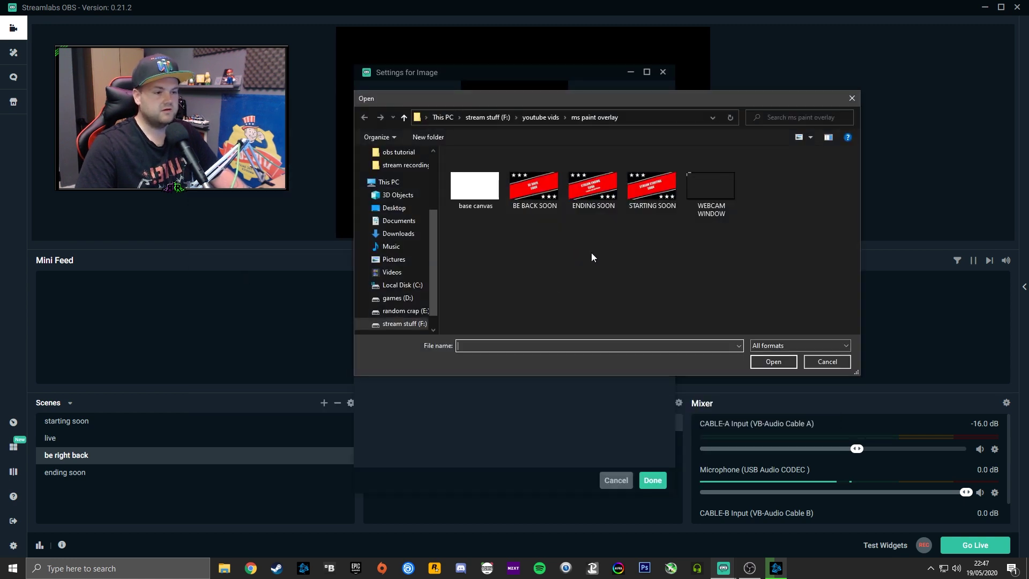
double_click(532, 187)
left_click(652, 481)
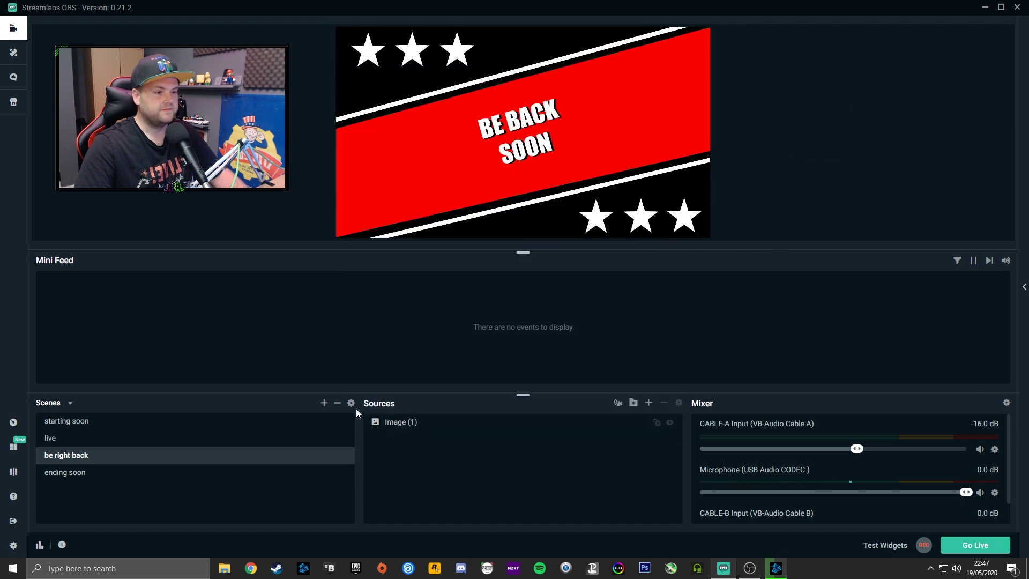
Review the starting soon, live, be right back and ending soon scenes in turn
left_click(196, 426)
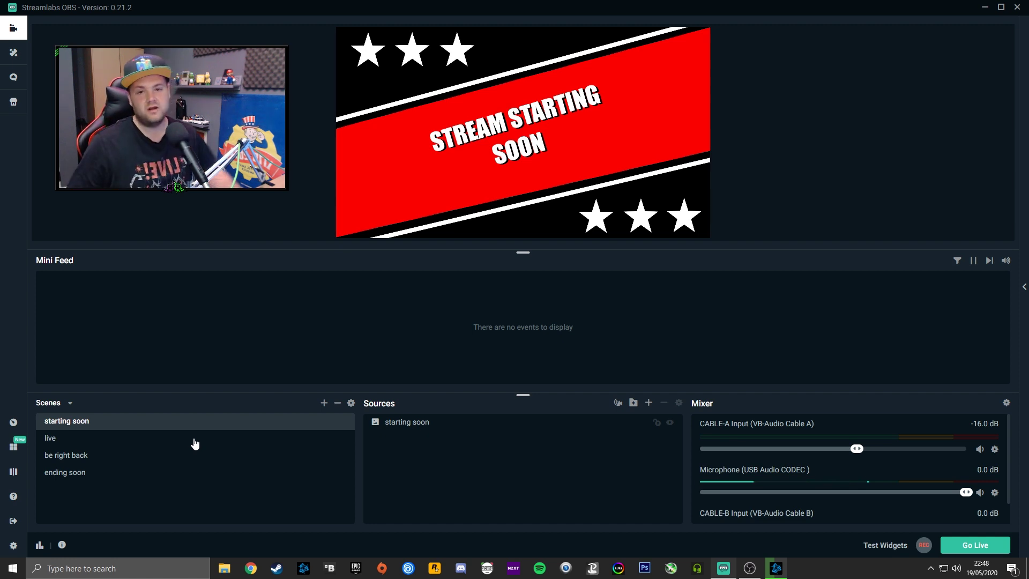
left_click(158, 438)
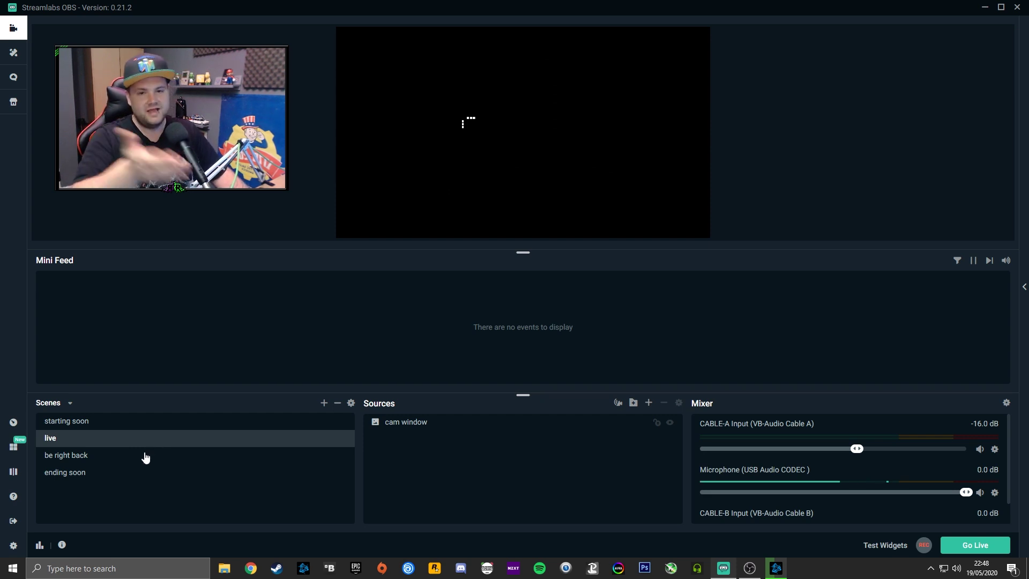
left_click(144, 456)
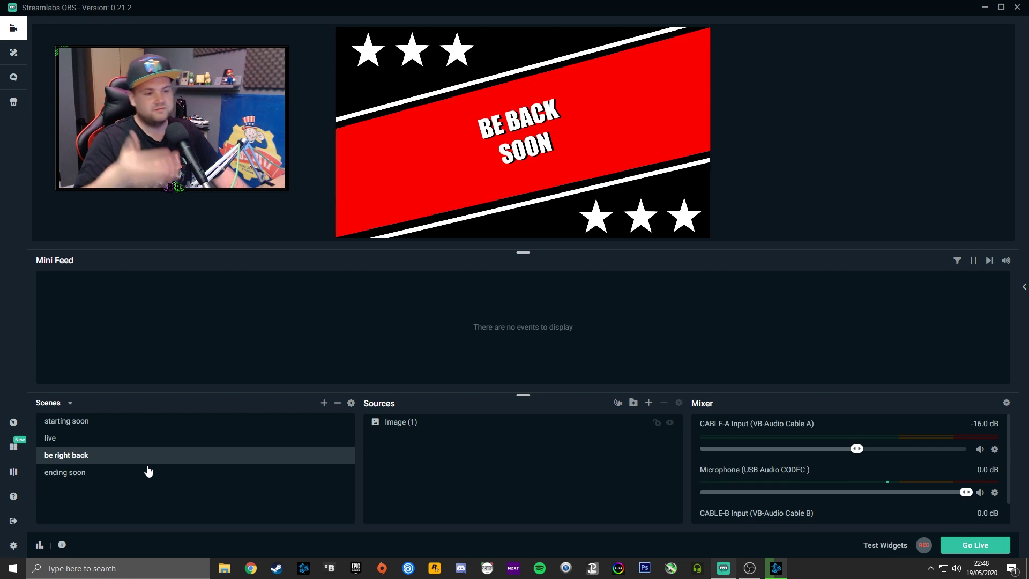
left_click(131, 478)
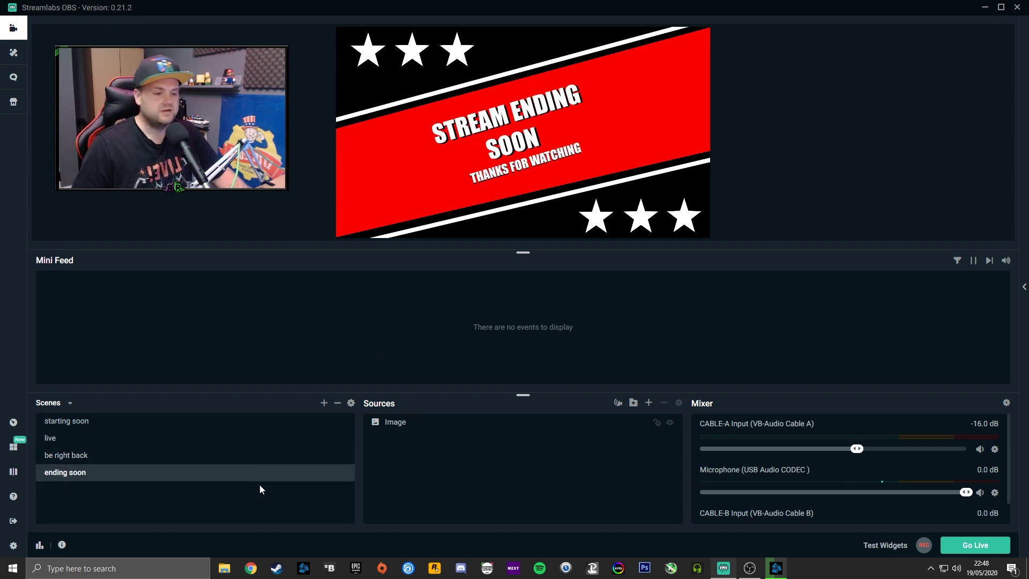
Add a Color Correction filter with its default name to the image source in the starting soon scene
left_click(165, 426)
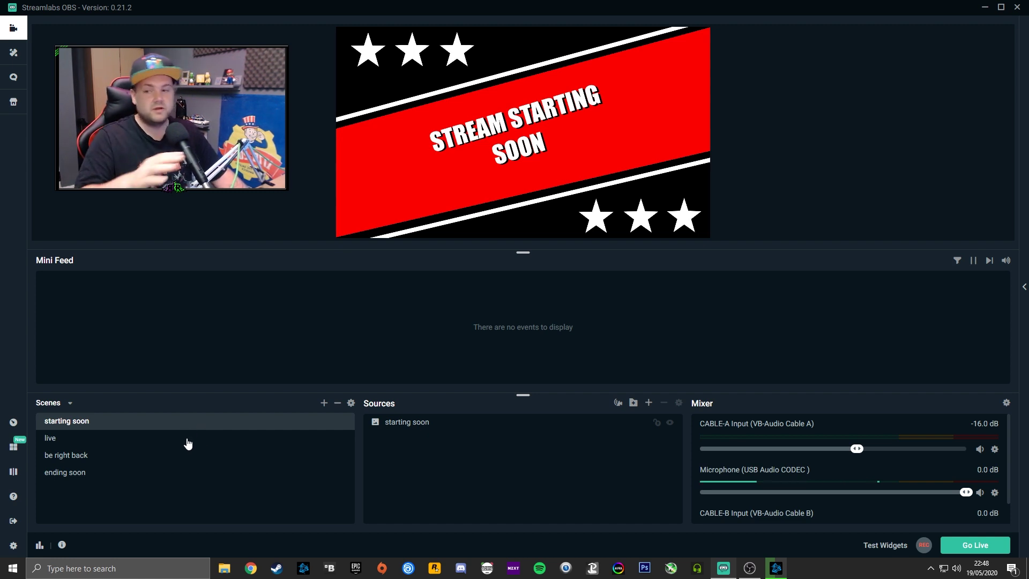
left_click(413, 426)
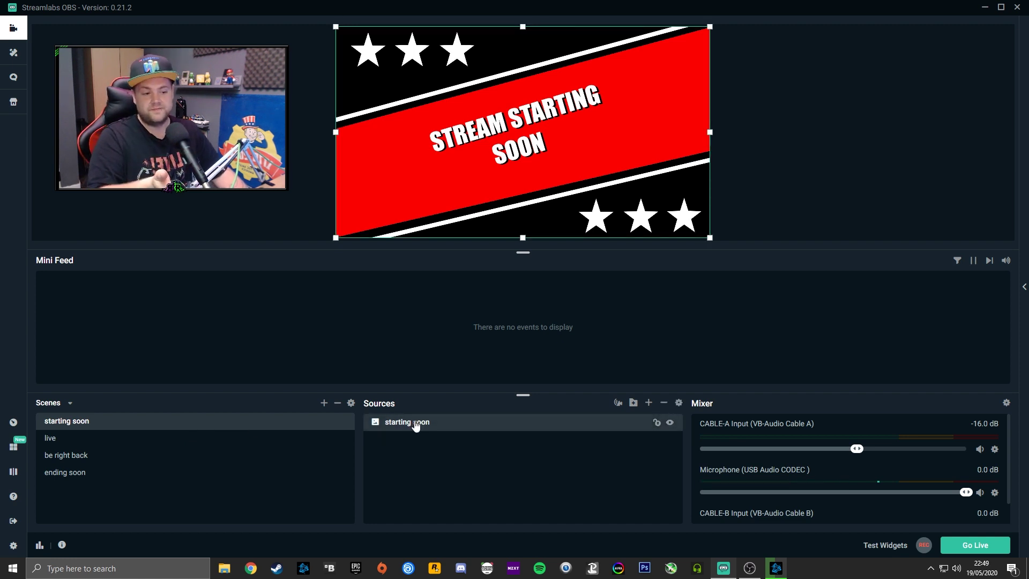
right_click(416, 425)
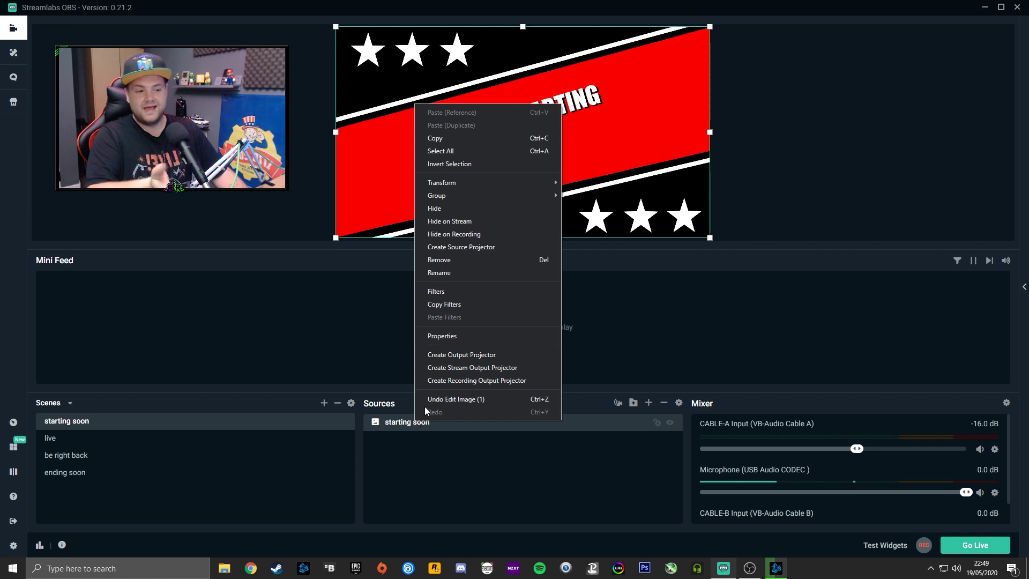
left_click(448, 293)
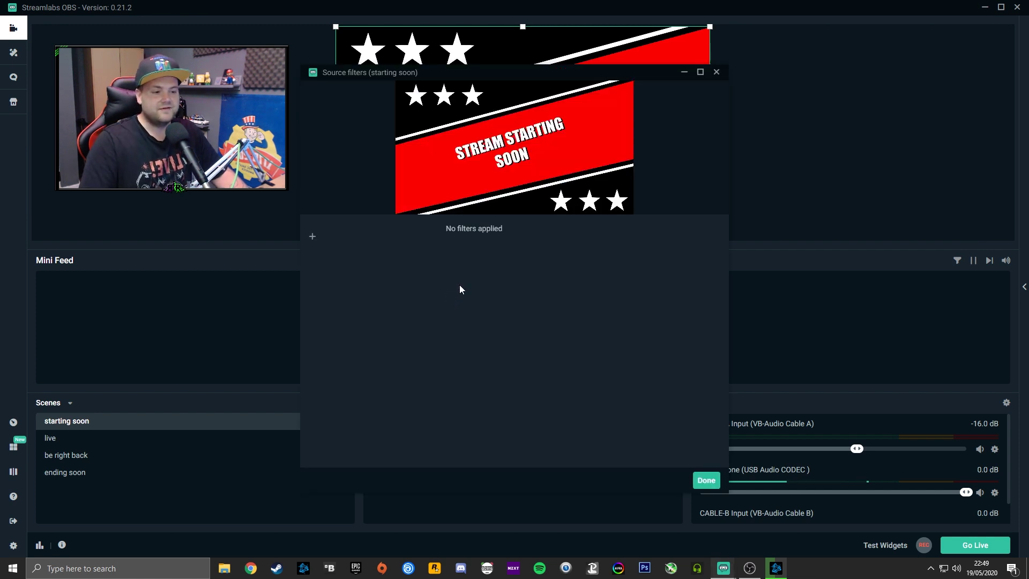
left_click(313, 237)
left_click(421, 221)
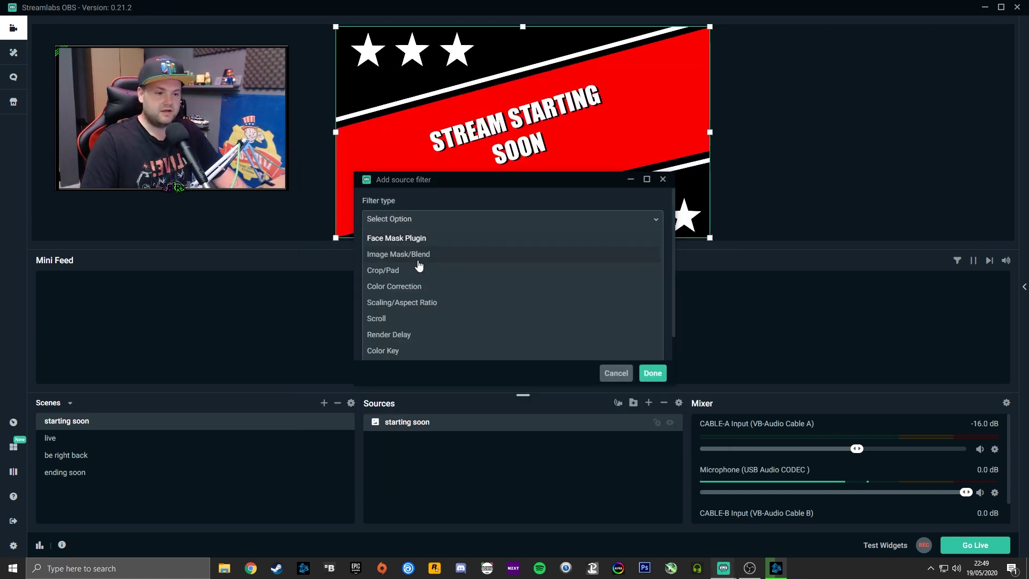
left_click(417, 288)
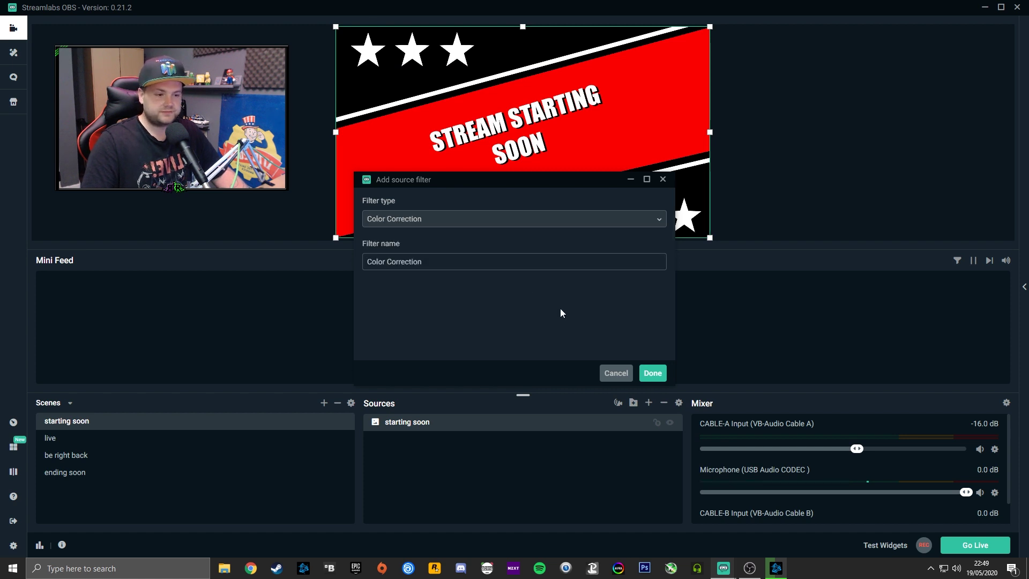
left_click(652, 373)
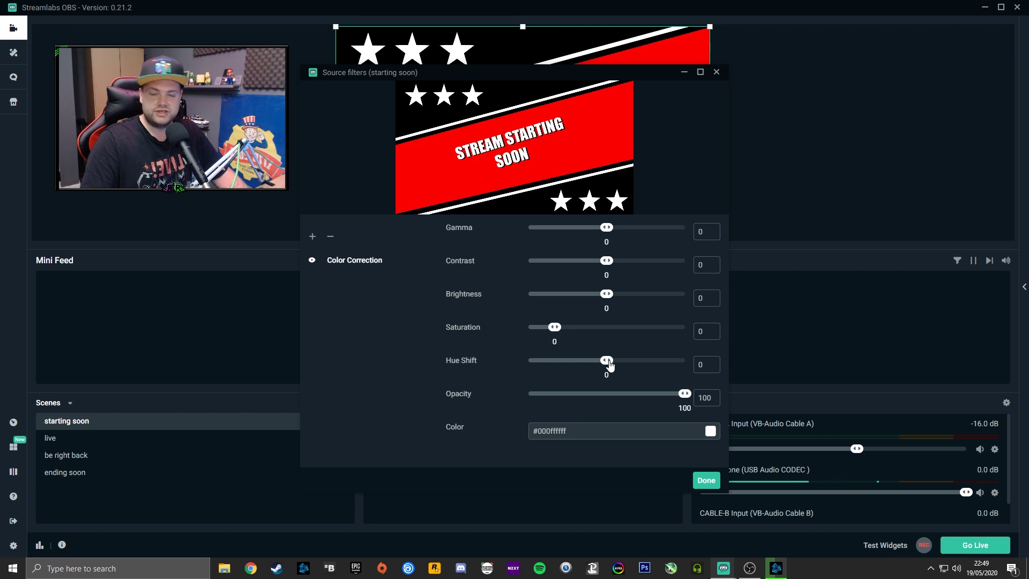
Set the Color Correction filter's hue shift to about 142.26 to turn the red banner blue, and accept the filter settings
left_click_drag(626, 74, 861, 144)
left_click_drag(844, 431, 880, 427)
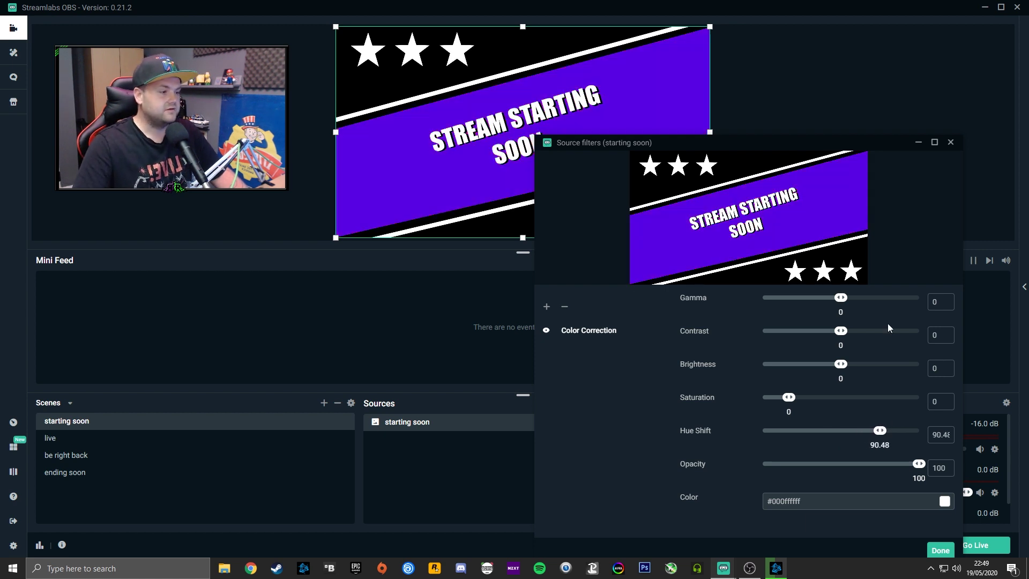
left_click_drag(844, 137, 780, 176)
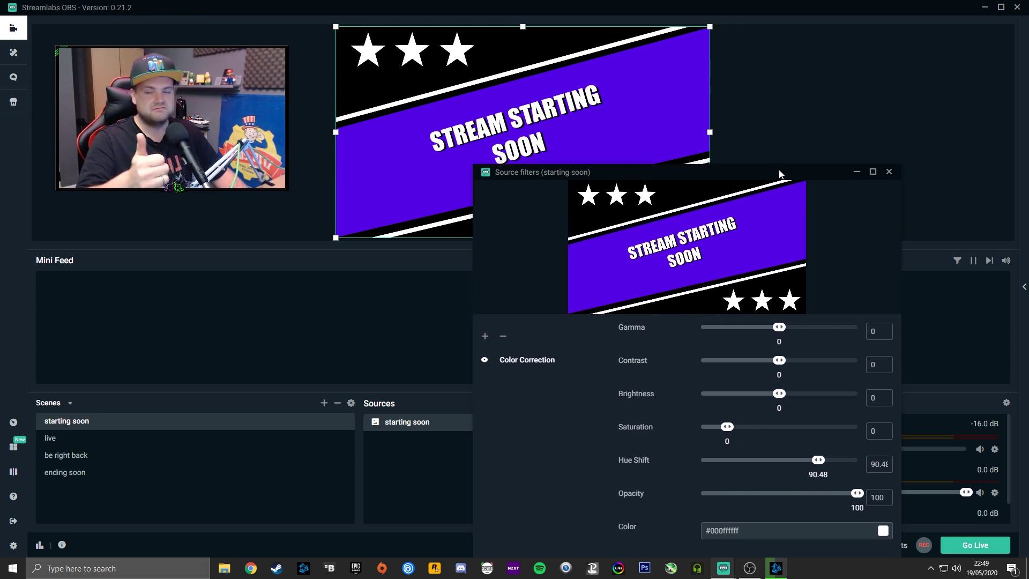
left_click_drag(827, 414, 842, 412)
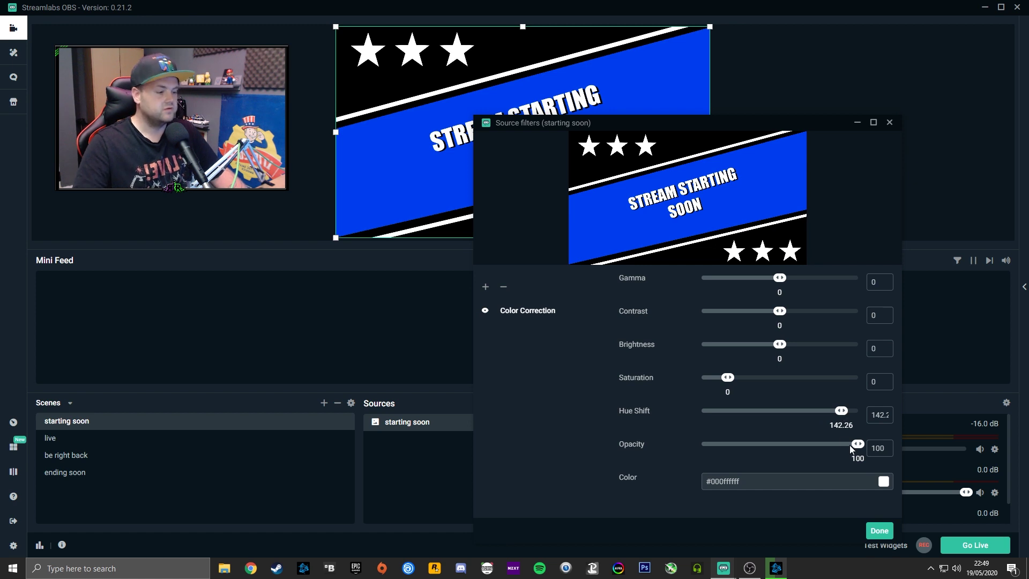
left_click(880, 530)
Copy the starting soon source's filters and paste them onto the image source in the be right back scene
right_click(459, 423)
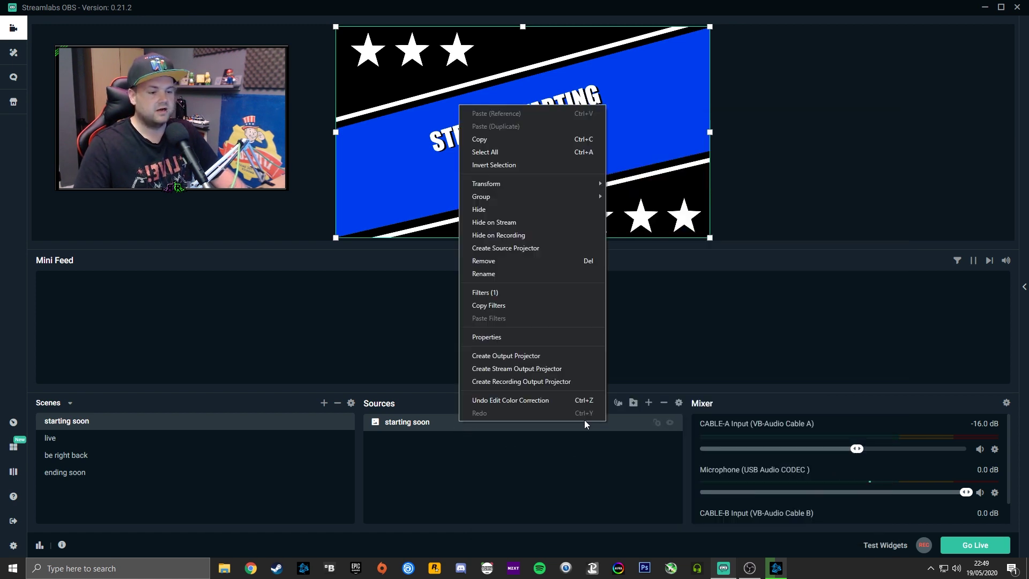
left_click(511, 307)
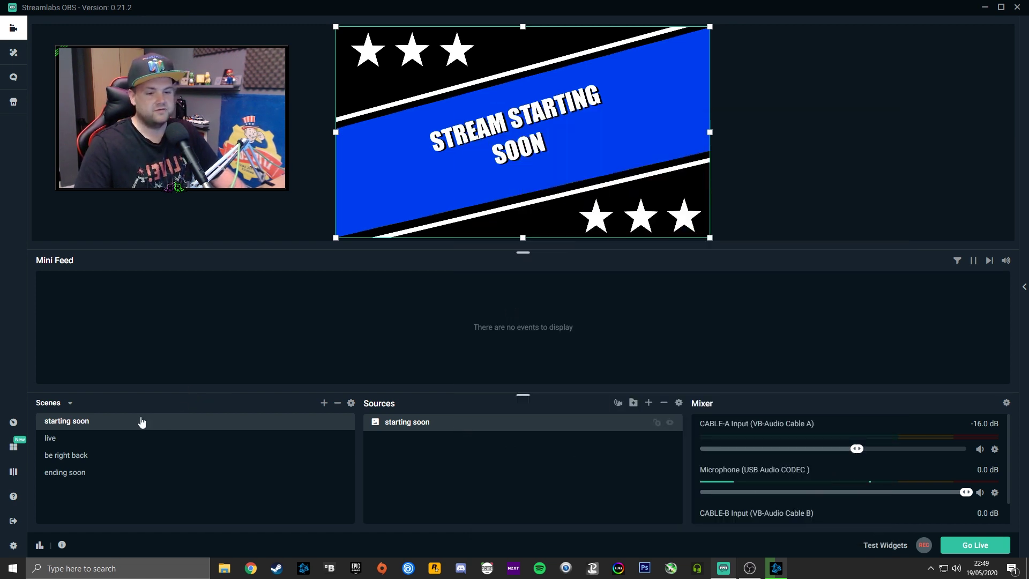
left_click(80, 457)
right_click(516, 427)
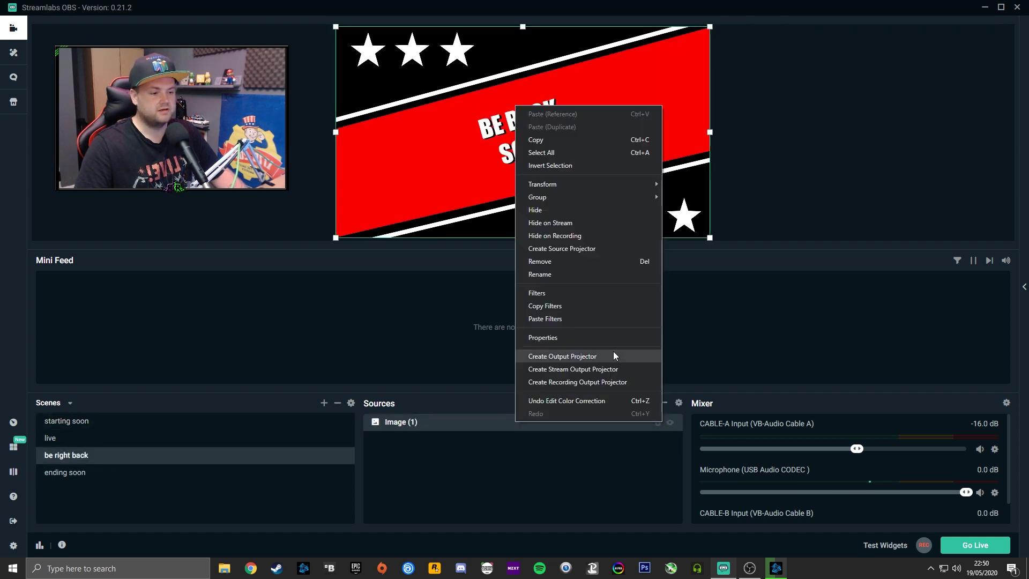
left_click(577, 316)
Paste the copied filters onto the ending soon scene's image source, and check the be right back and starting soon scenes
left_click(148, 475)
left_click(450, 424)
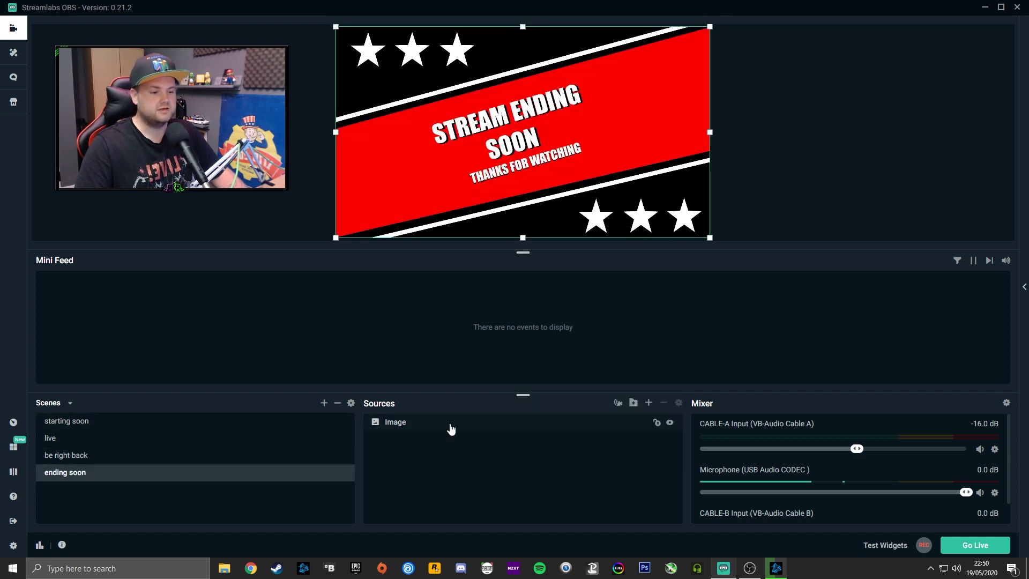
right_click(451, 423)
left_click(510, 320)
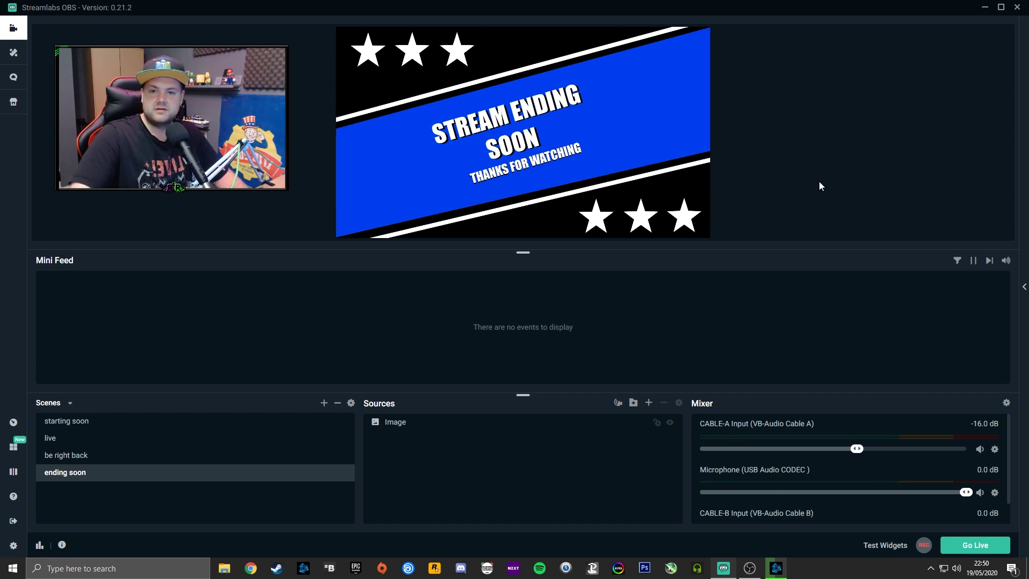
left_click(206, 460)
left_click(202, 423)
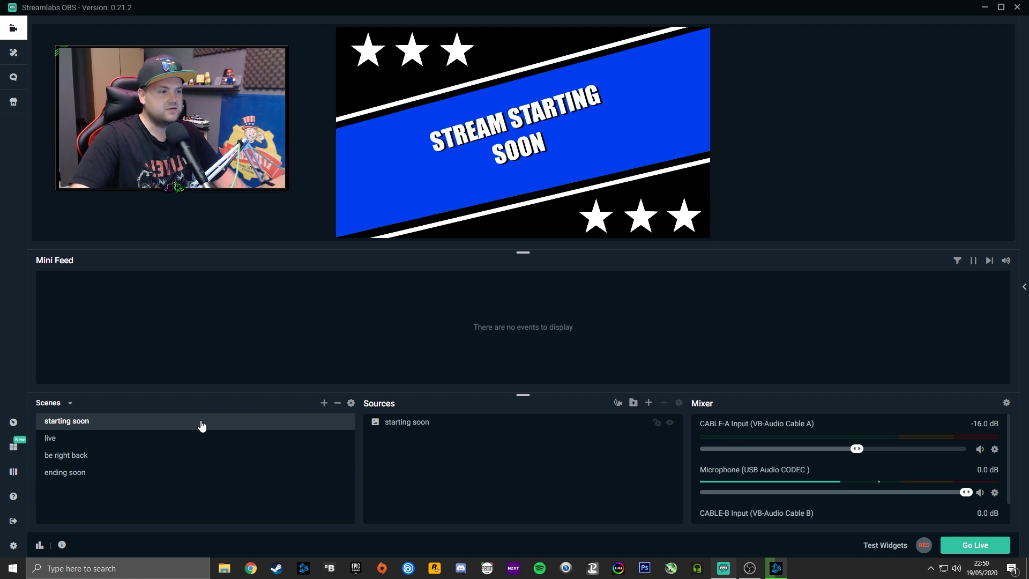